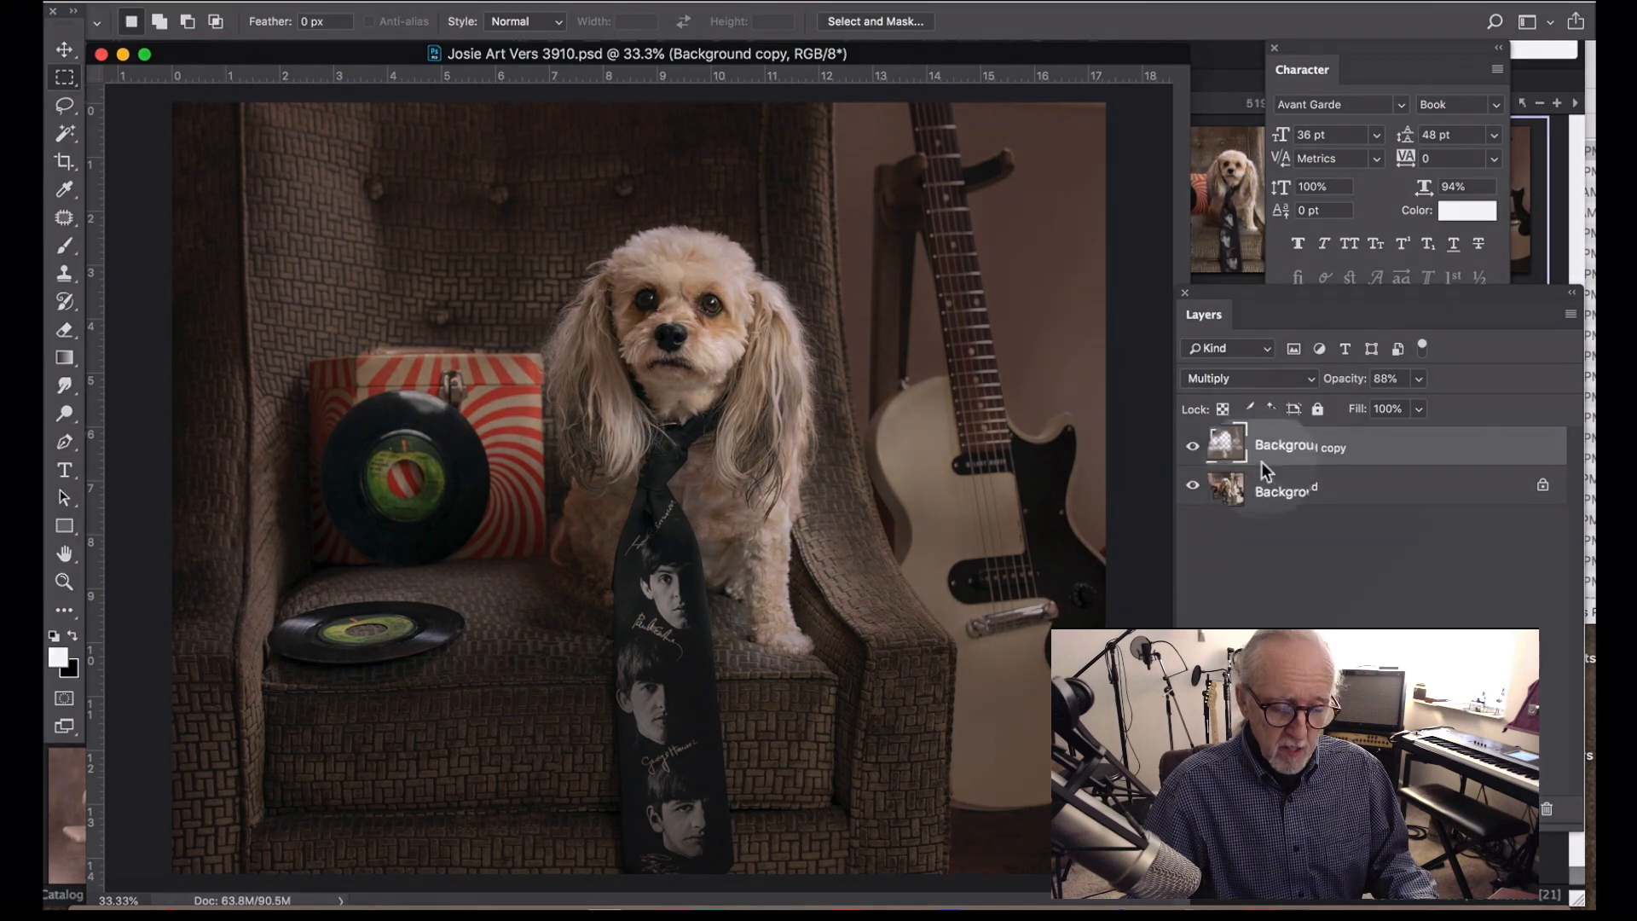
- Compare the image with the Background copy layer shown and hidden, and inspect the erased areas of that layer alone
alt+click(1192, 445)
click(1191, 445)
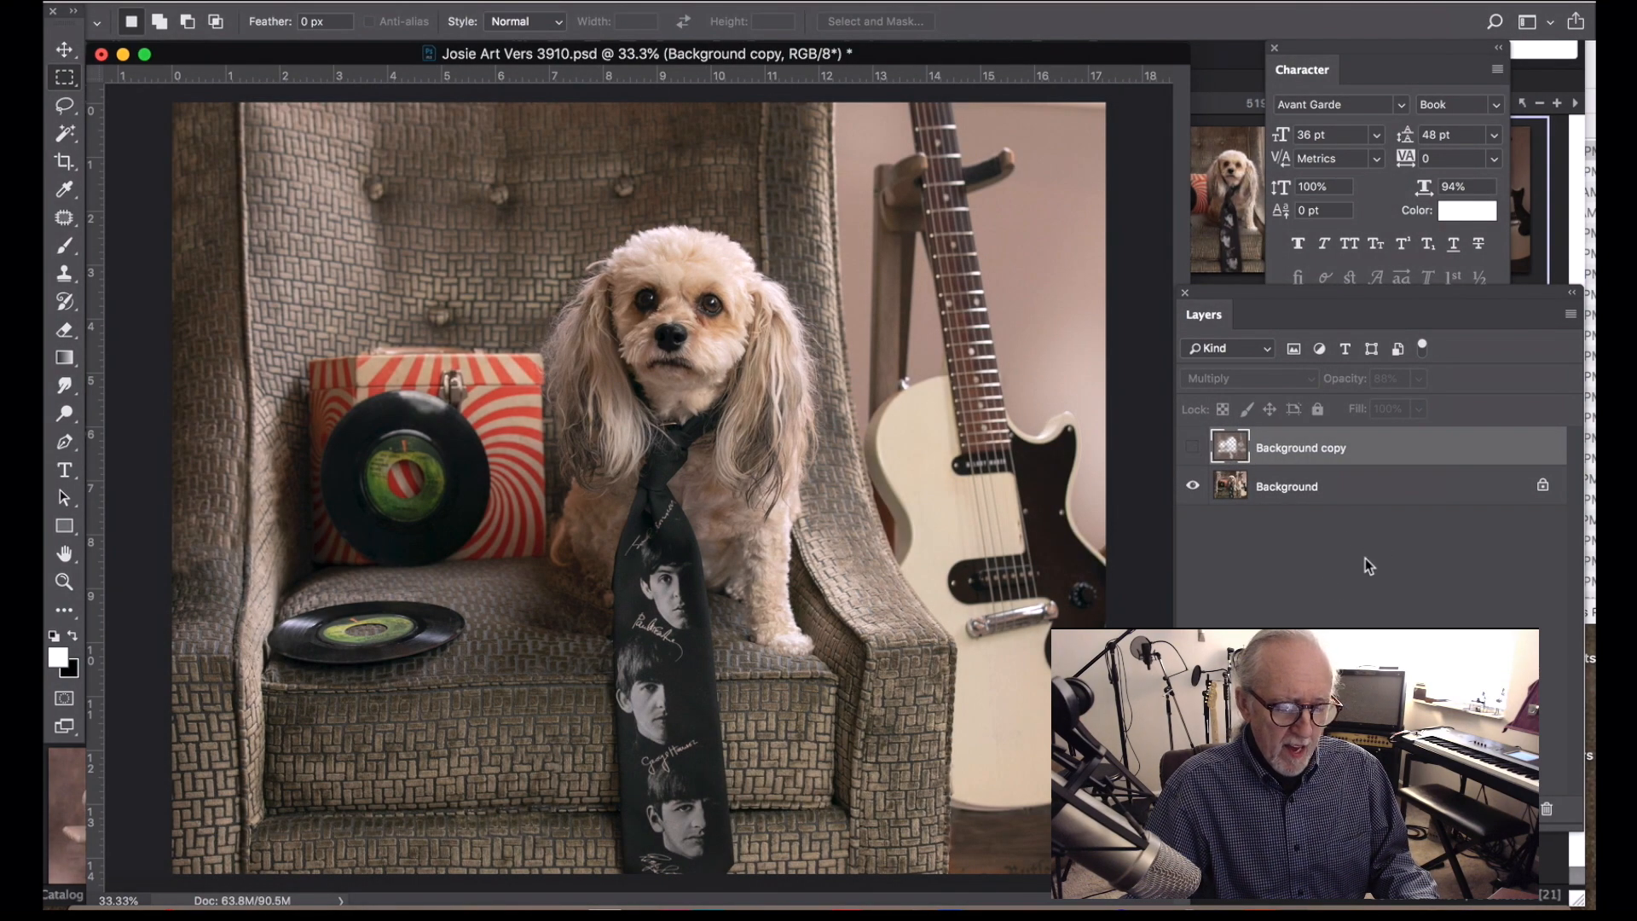
click(1191, 445)
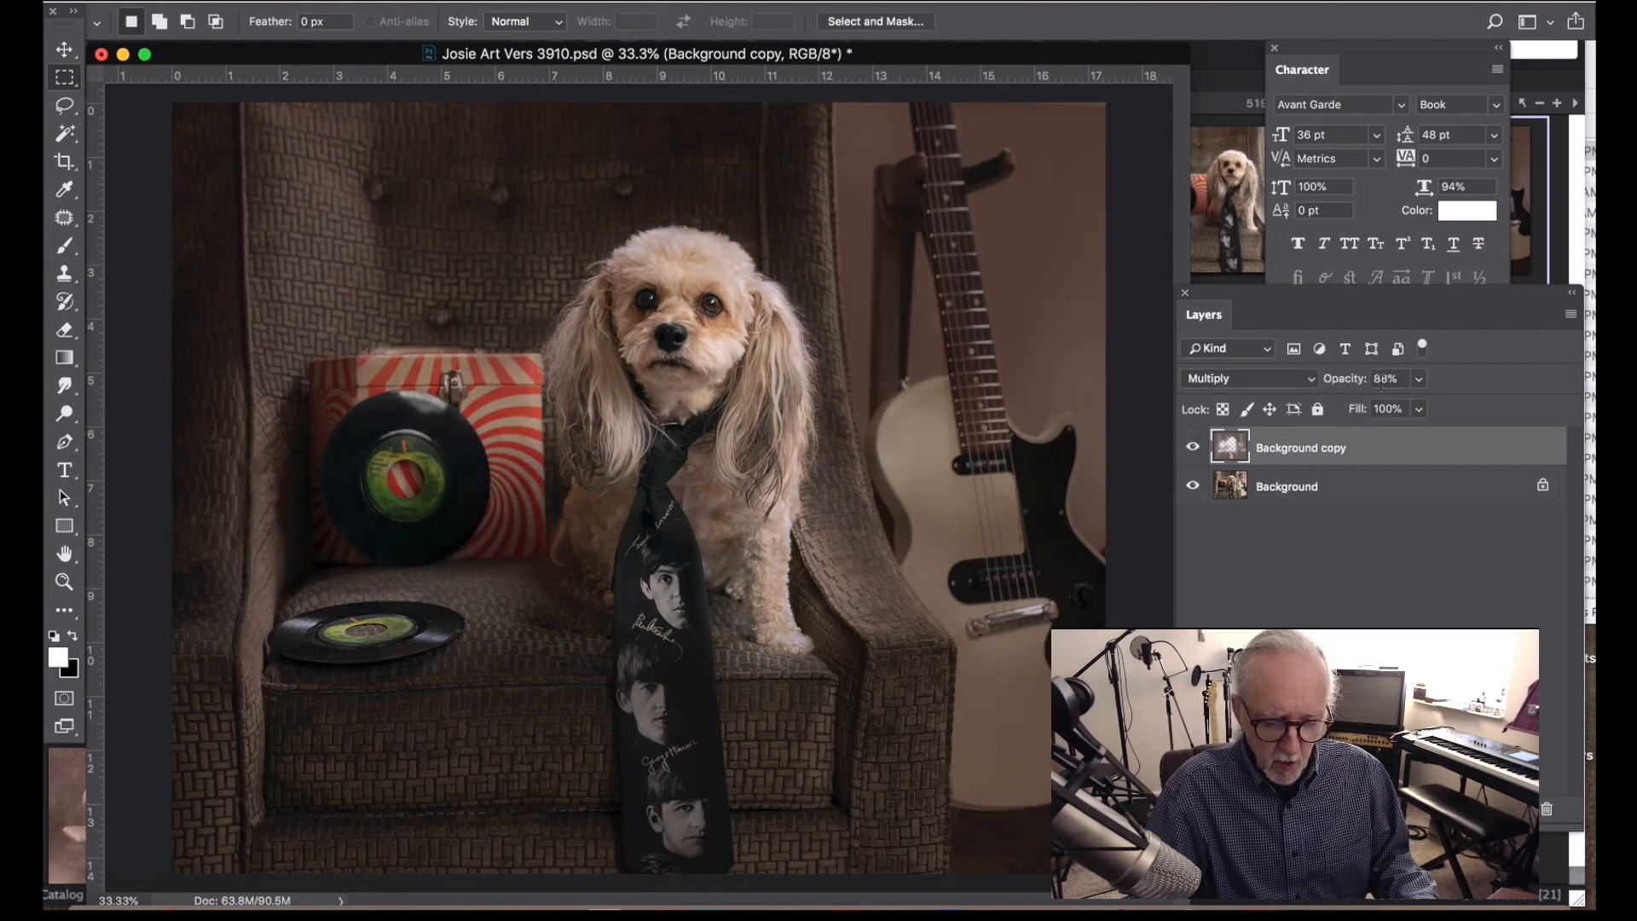
click(1191, 485)
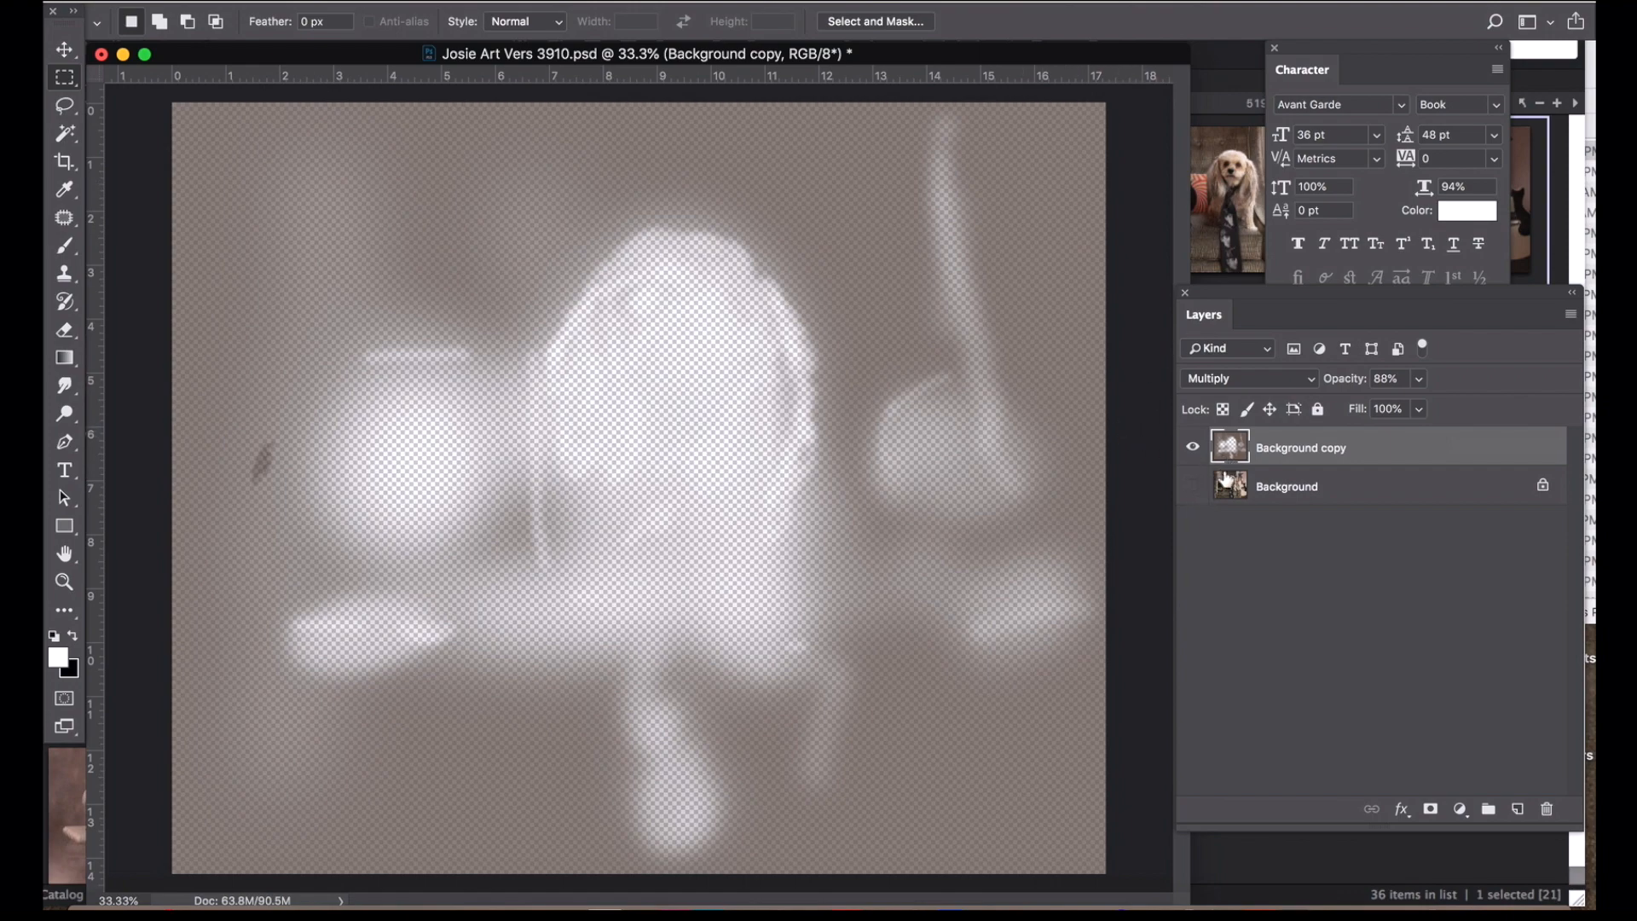
click(1196, 486)
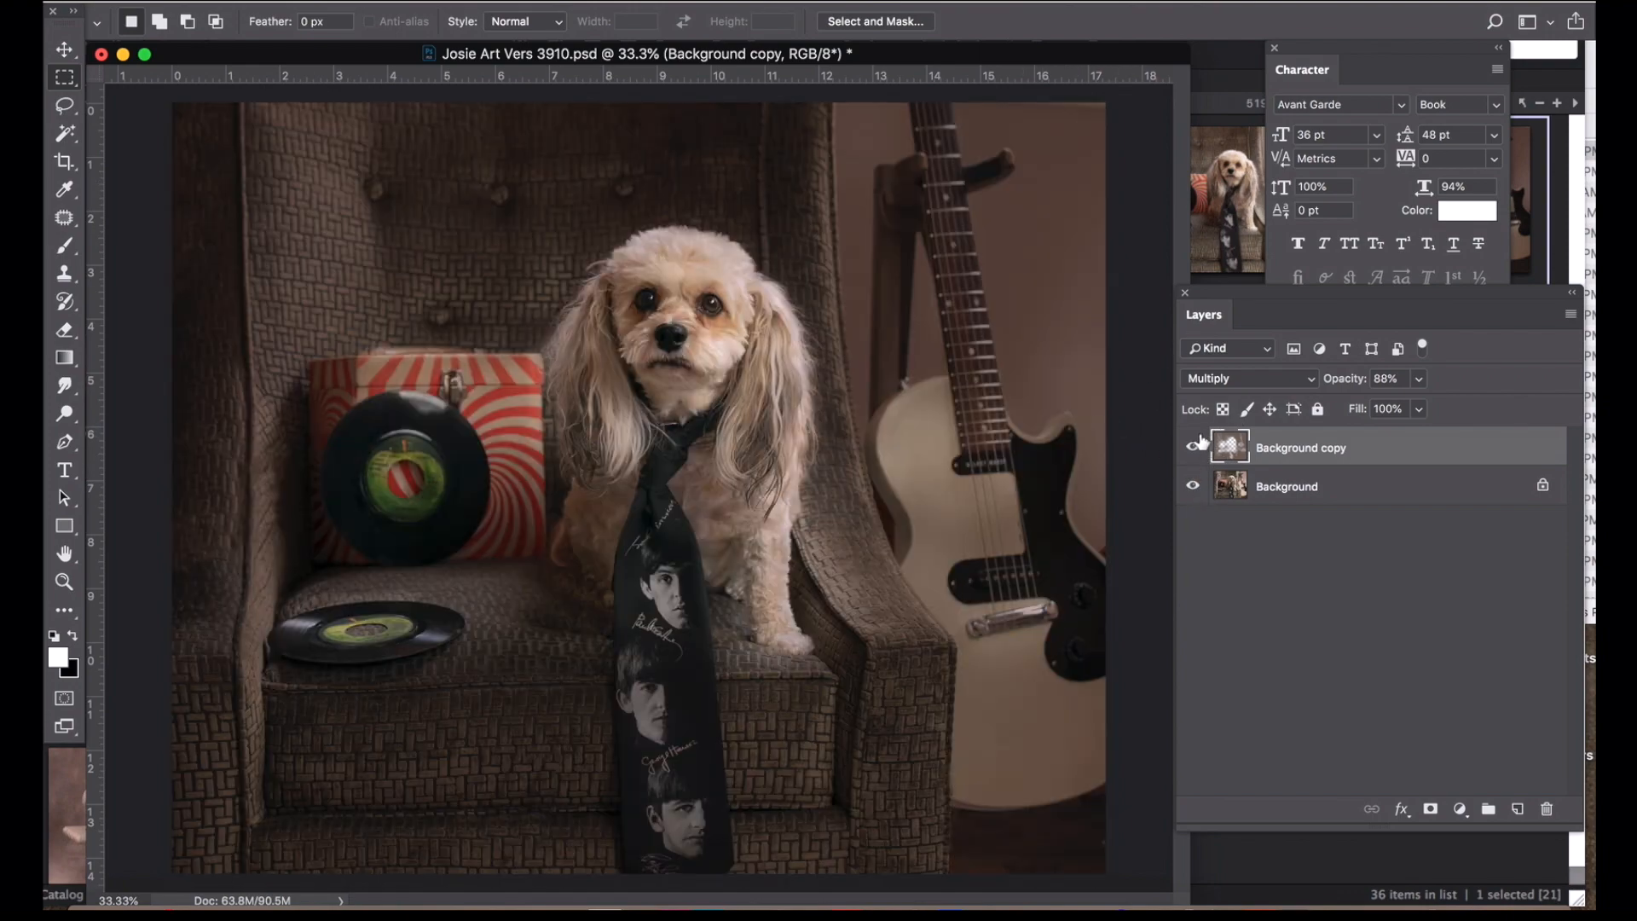
click(1193, 446)
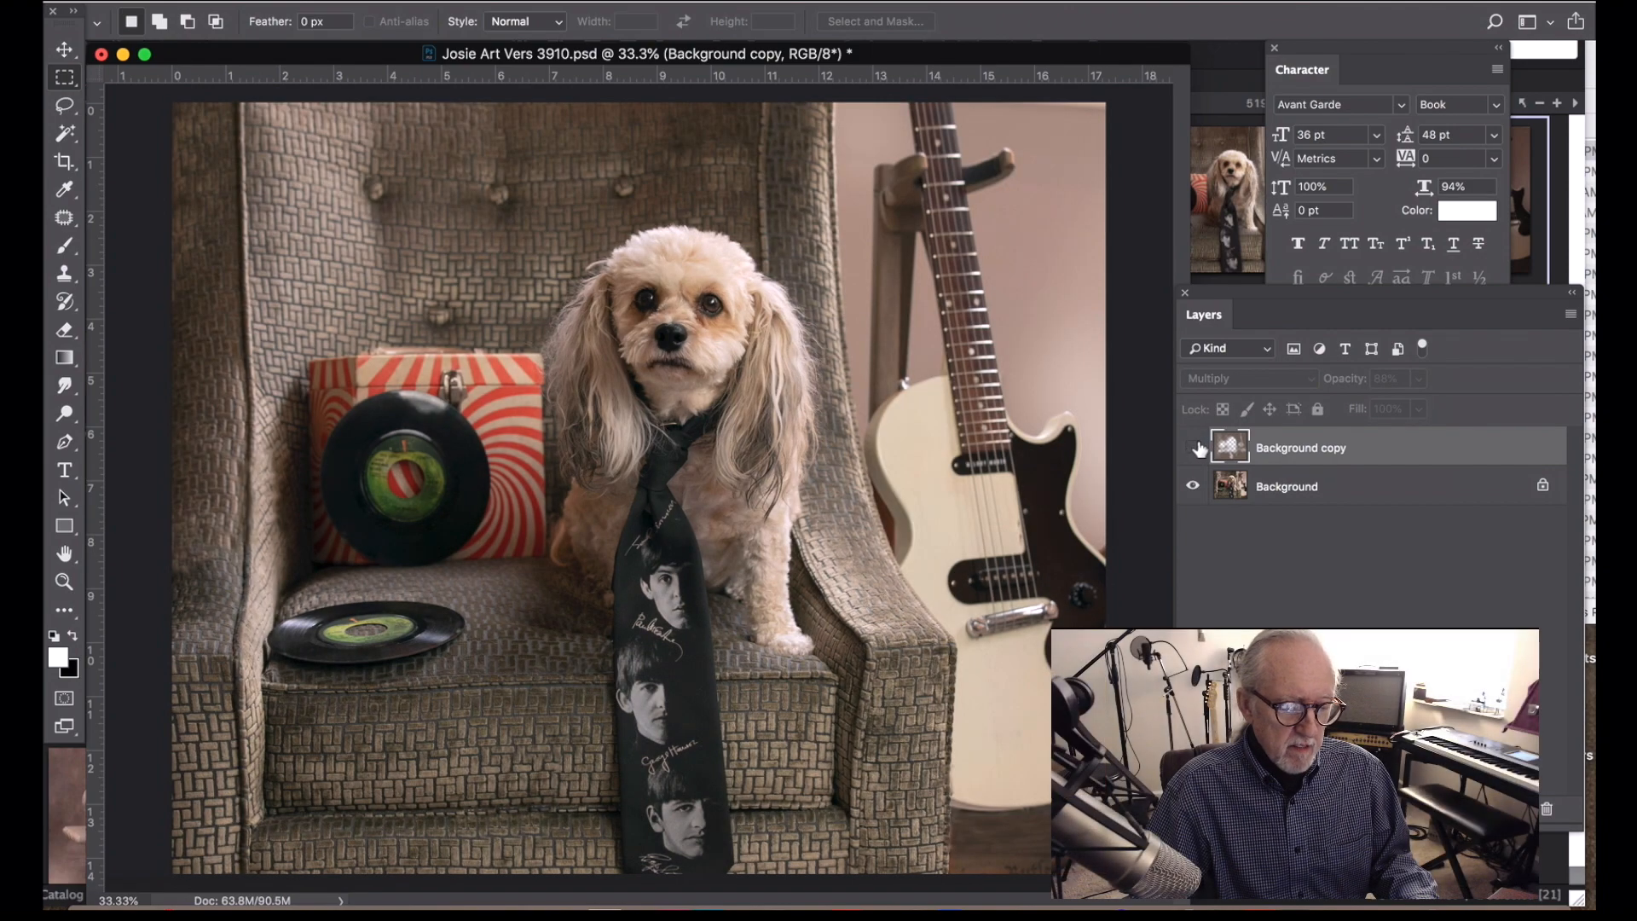
click(1194, 446)
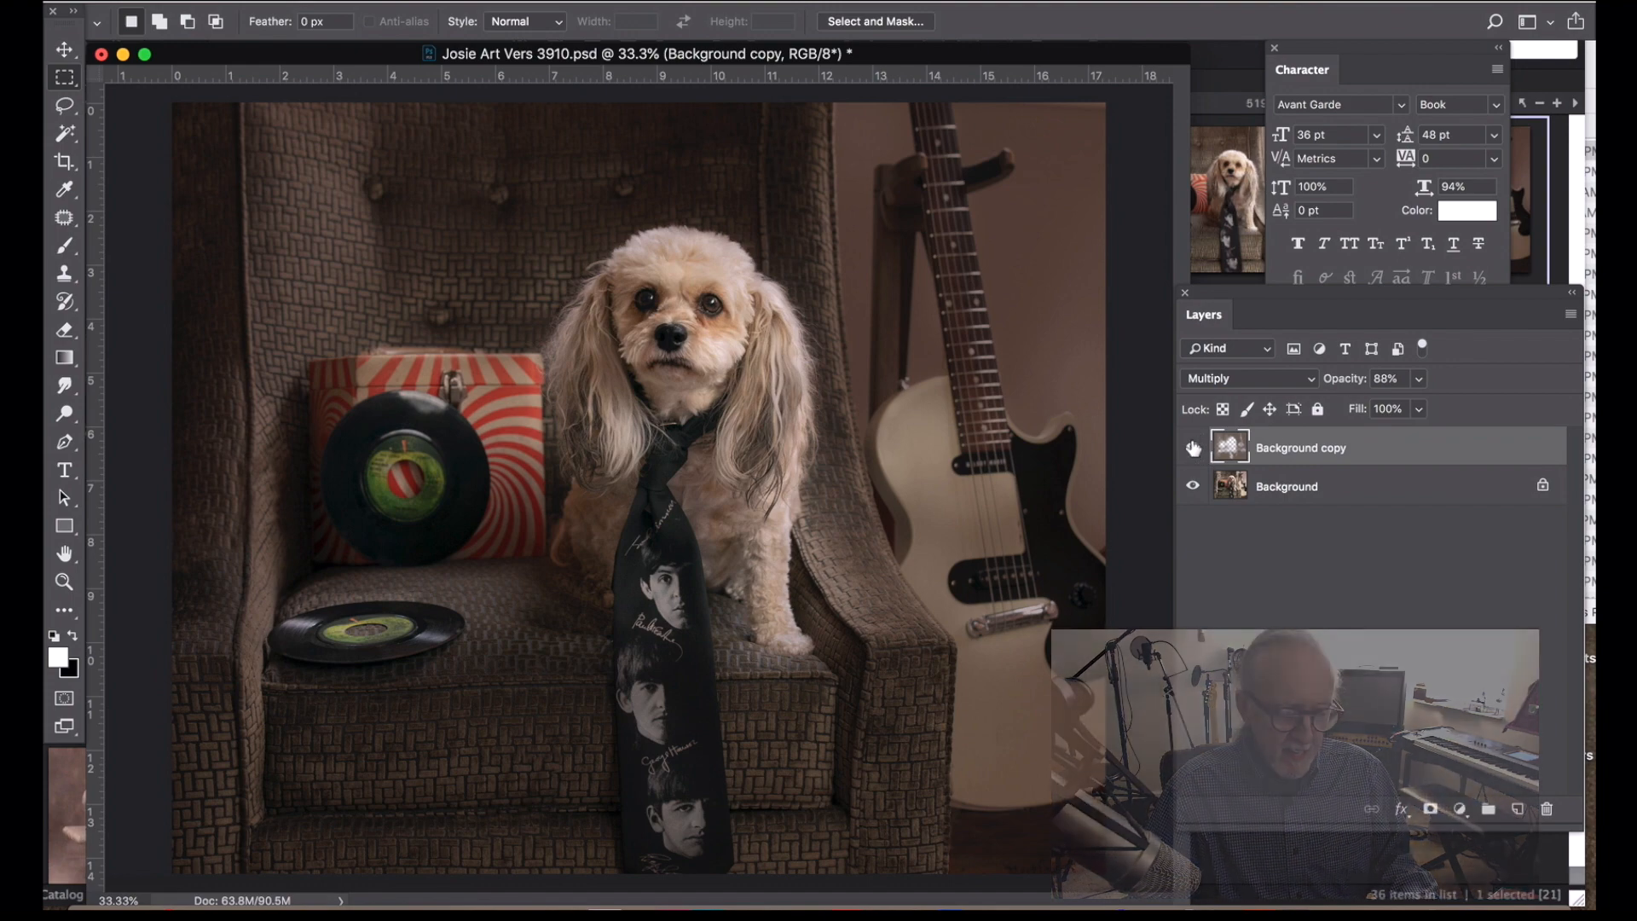
- Delete the existing Background copy layer and make a fresh duplicate of the Background layer
click(1193, 448)
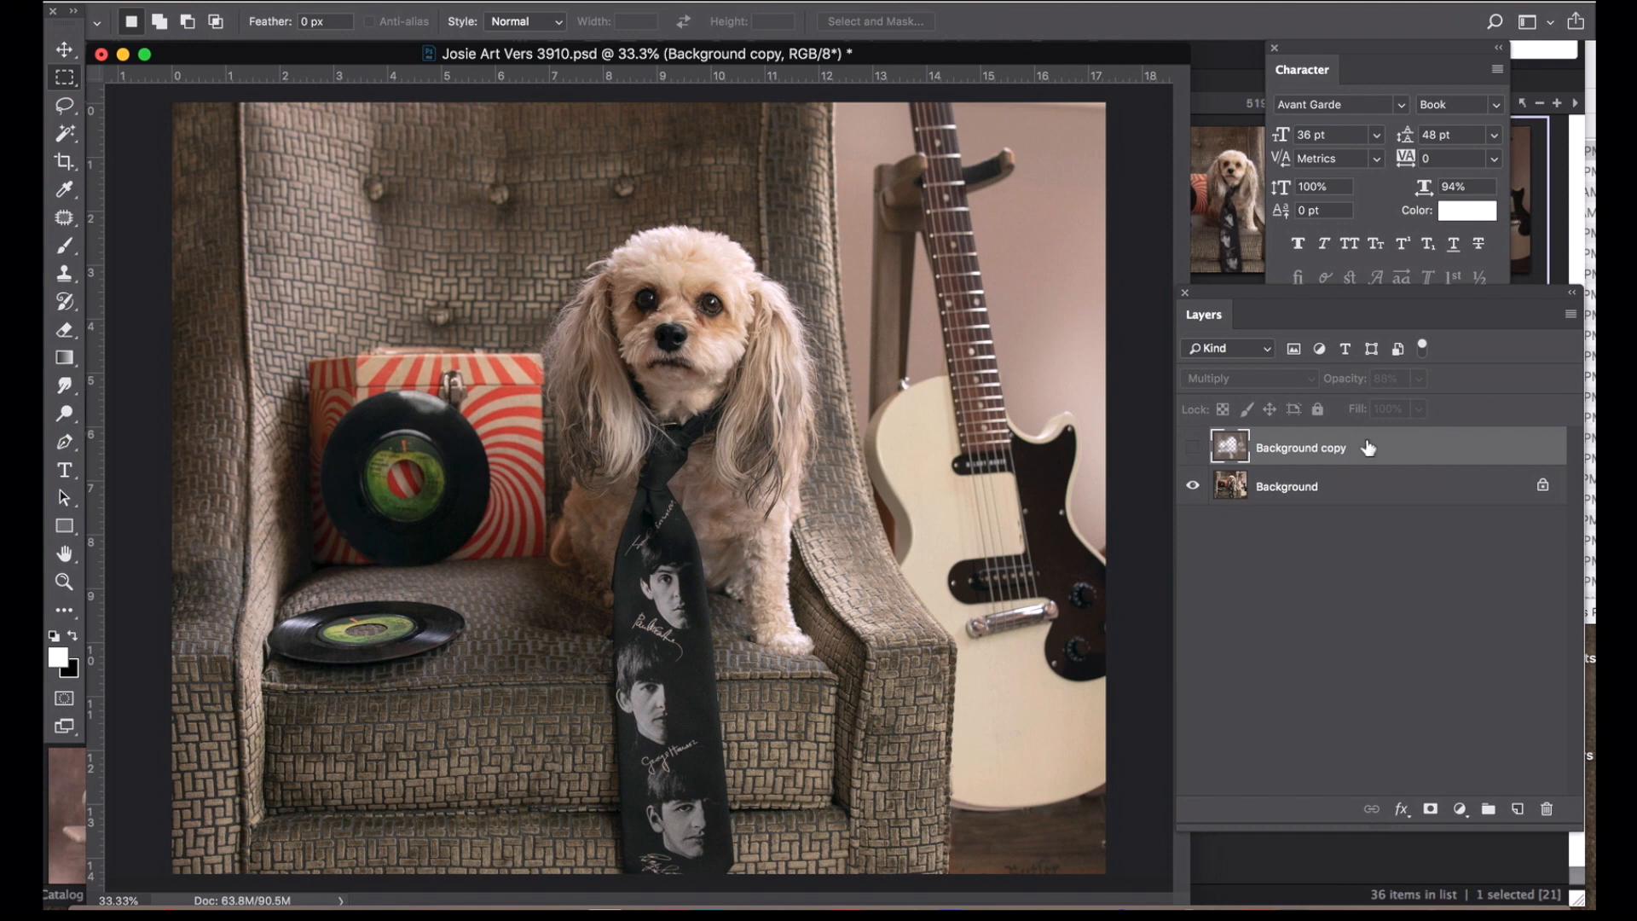
drag(1368, 447, 1544, 807)
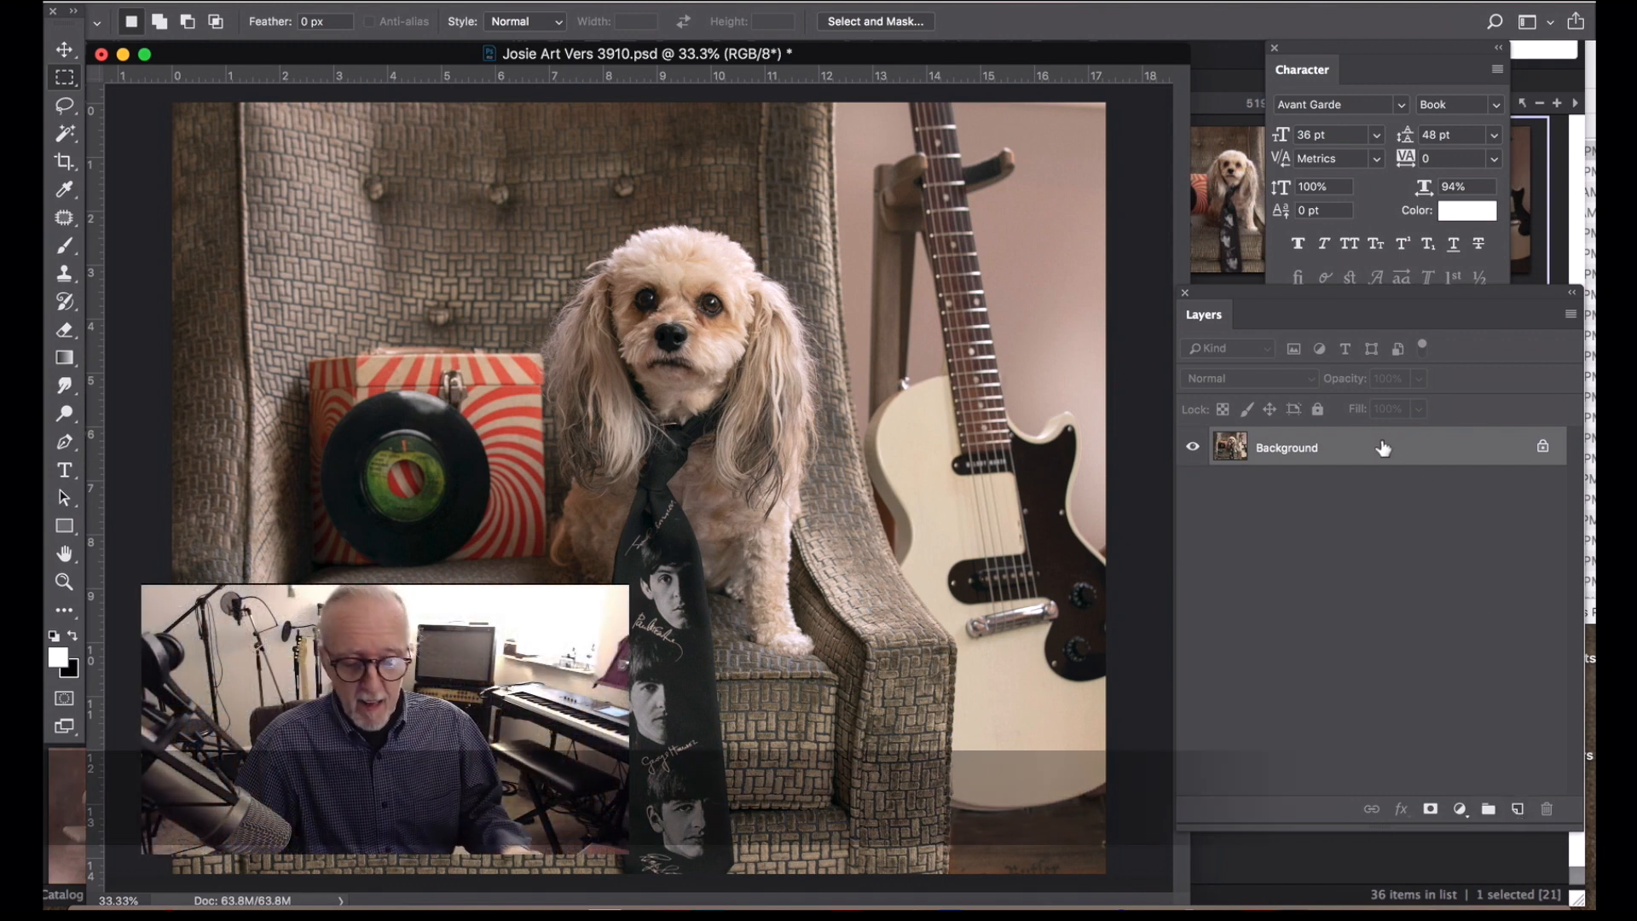
drag(1352, 449, 1517, 807)
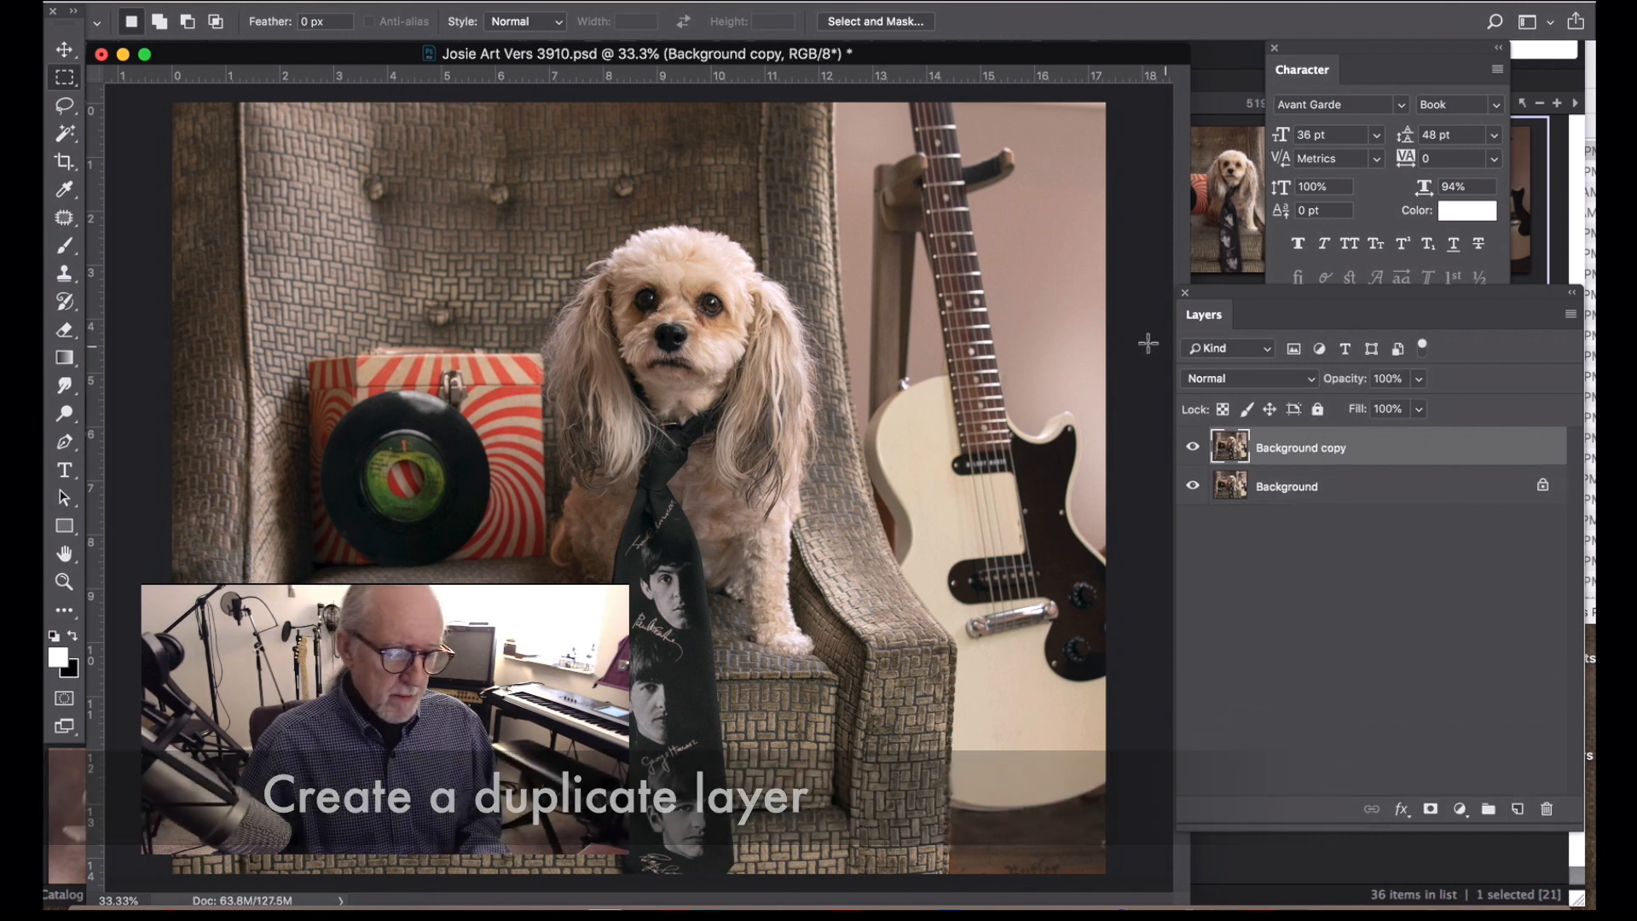
- Darken the duplicate layer with Brightness/Contrast at brightness -106 and an adjusted contrast, and compare it with the original
click(337, 2)
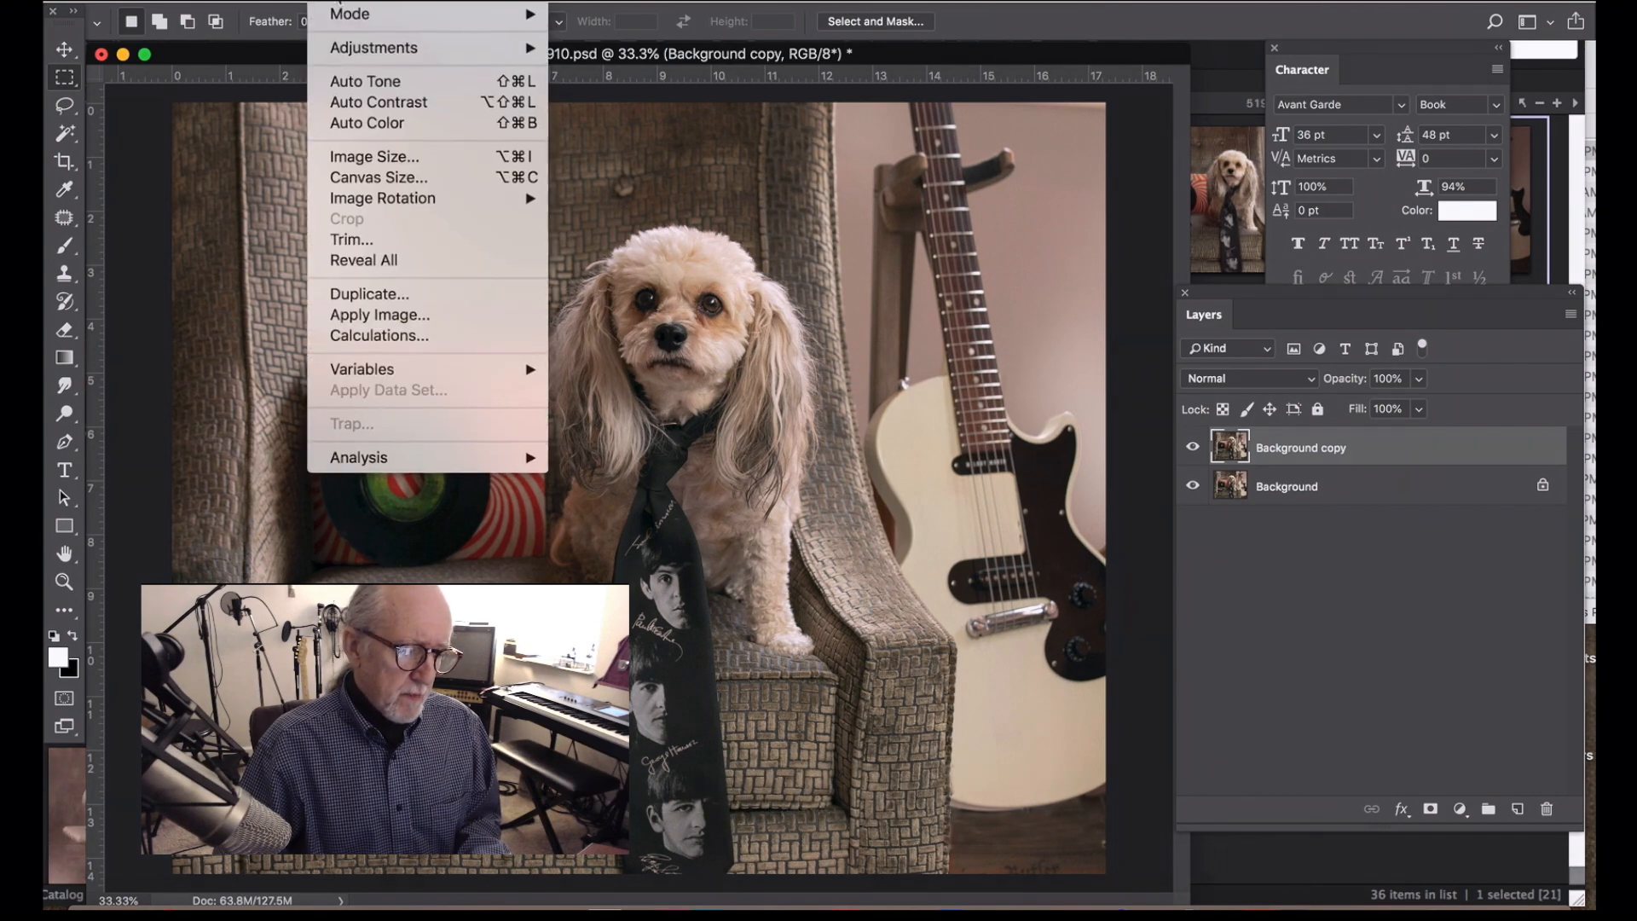
mouse_move(345, 40)
click(614, 34)
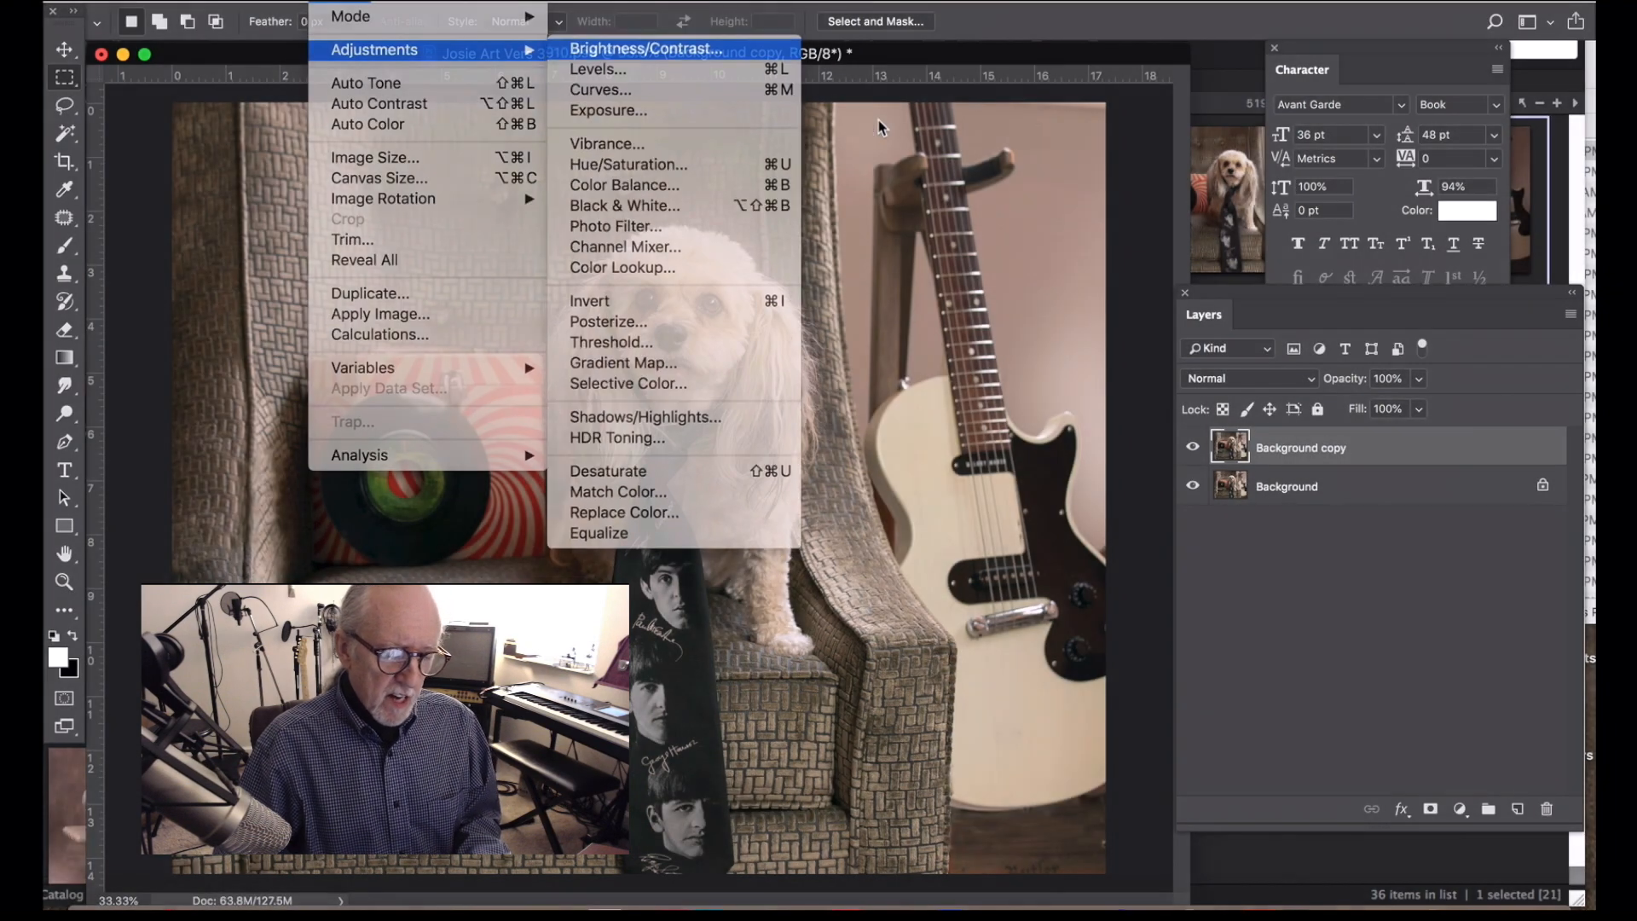
drag(1253, 134, 1198, 127)
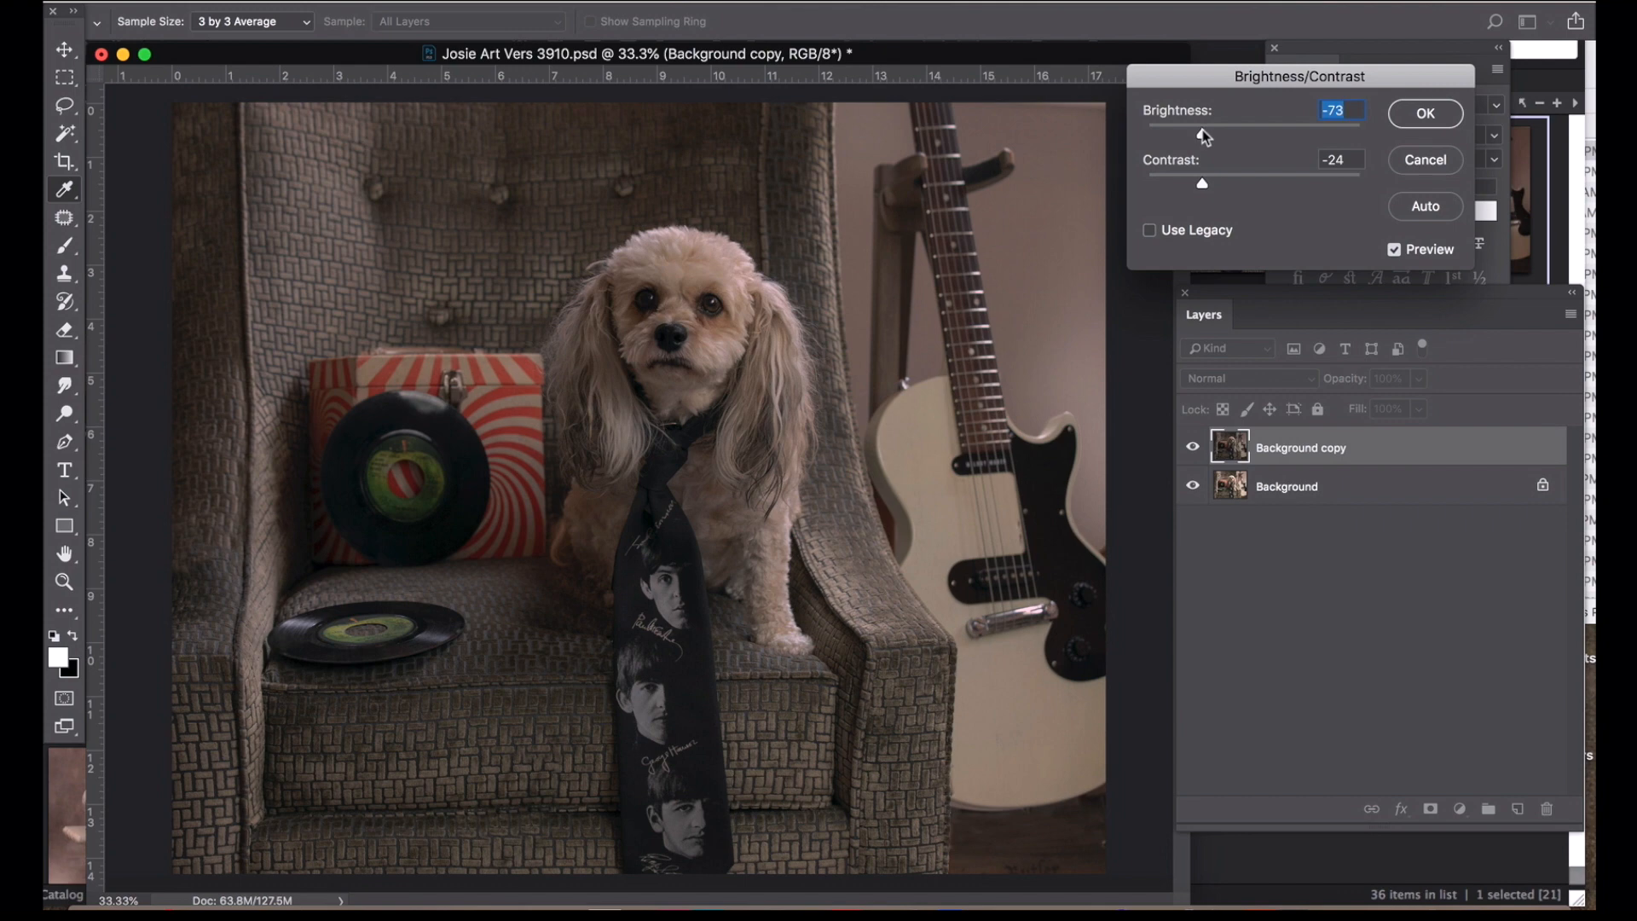
drag(1202, 129, 1199, 179)
drag(1197, 179, 1186, 129)
drag(1146, 186, 1125, 186)
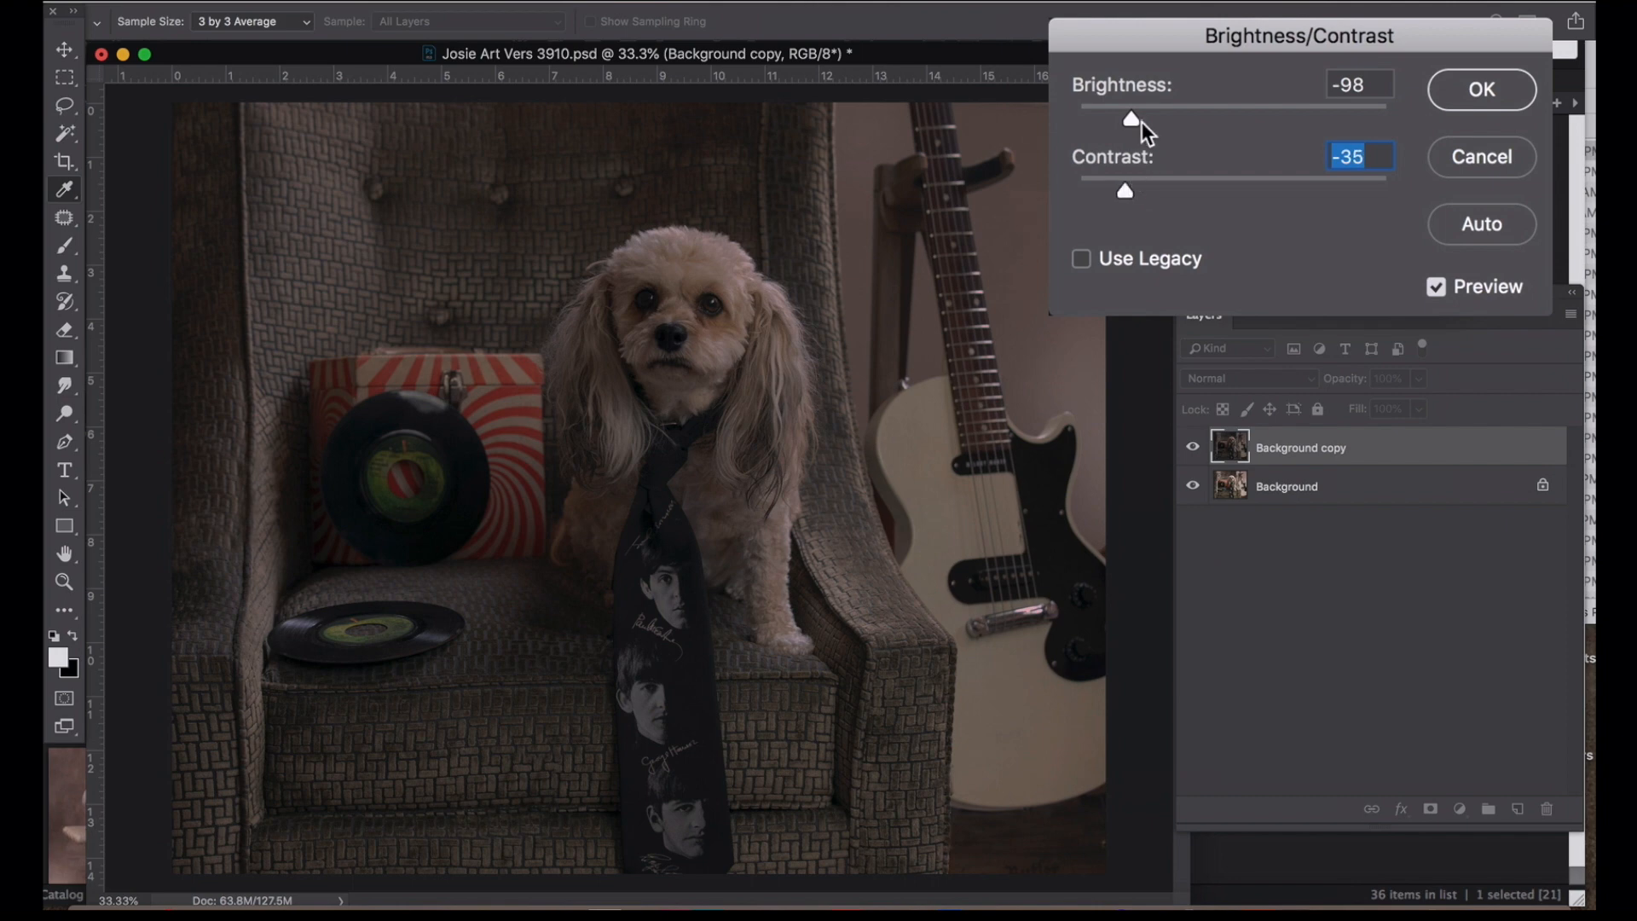
drag(1134, 121, 1125, 120)
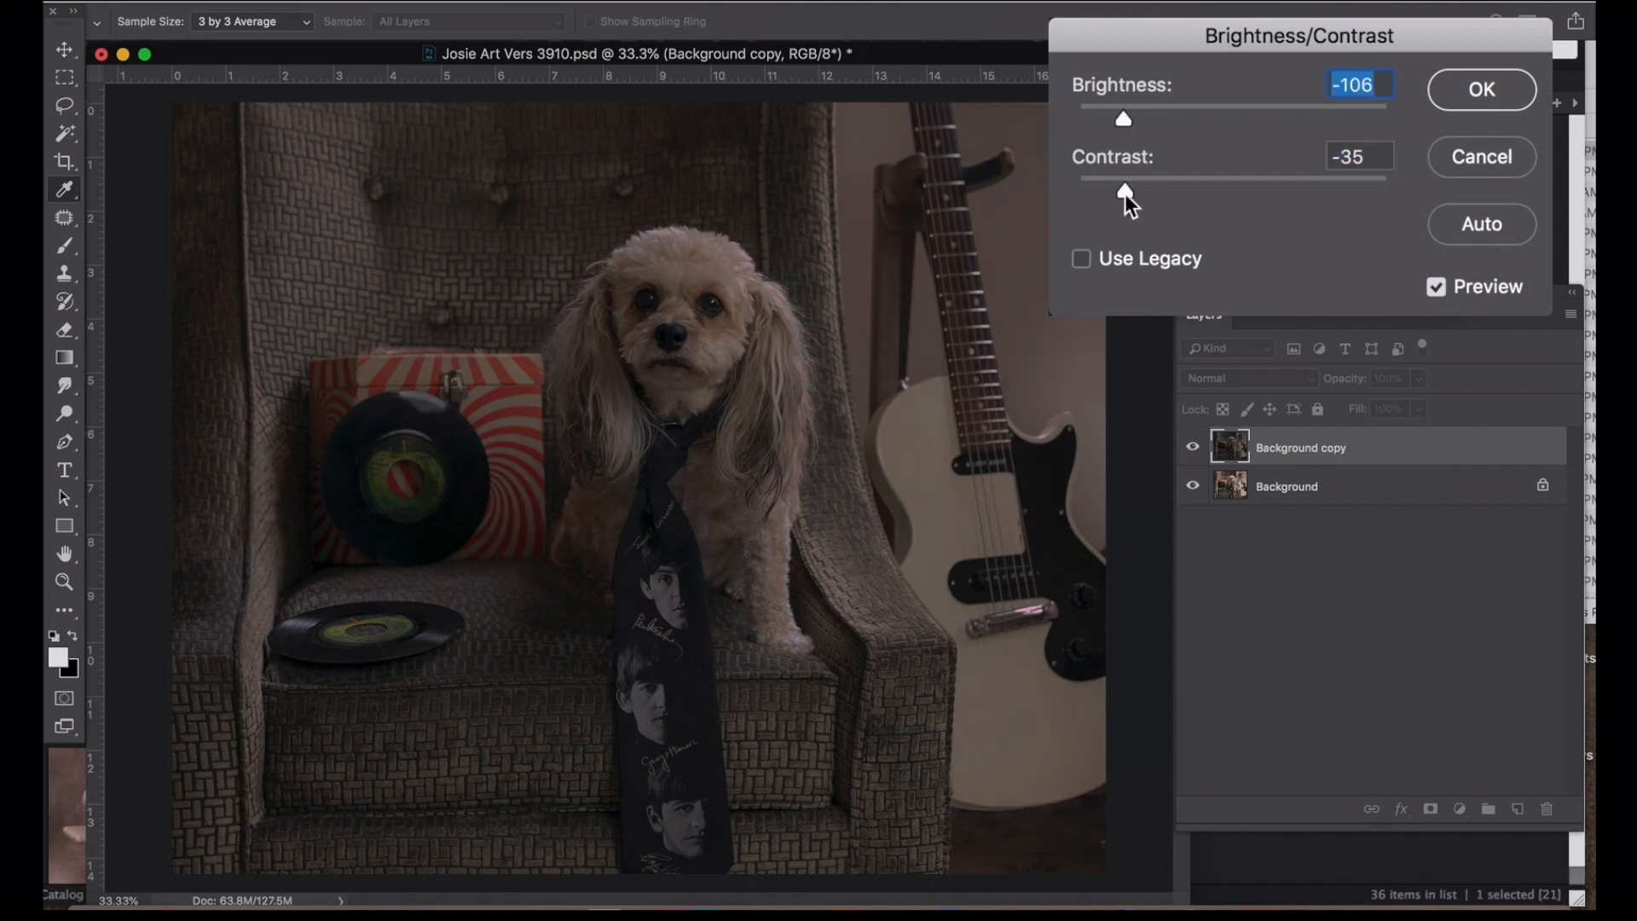
drag(1123, 192, 1184, 188)
key(Return)
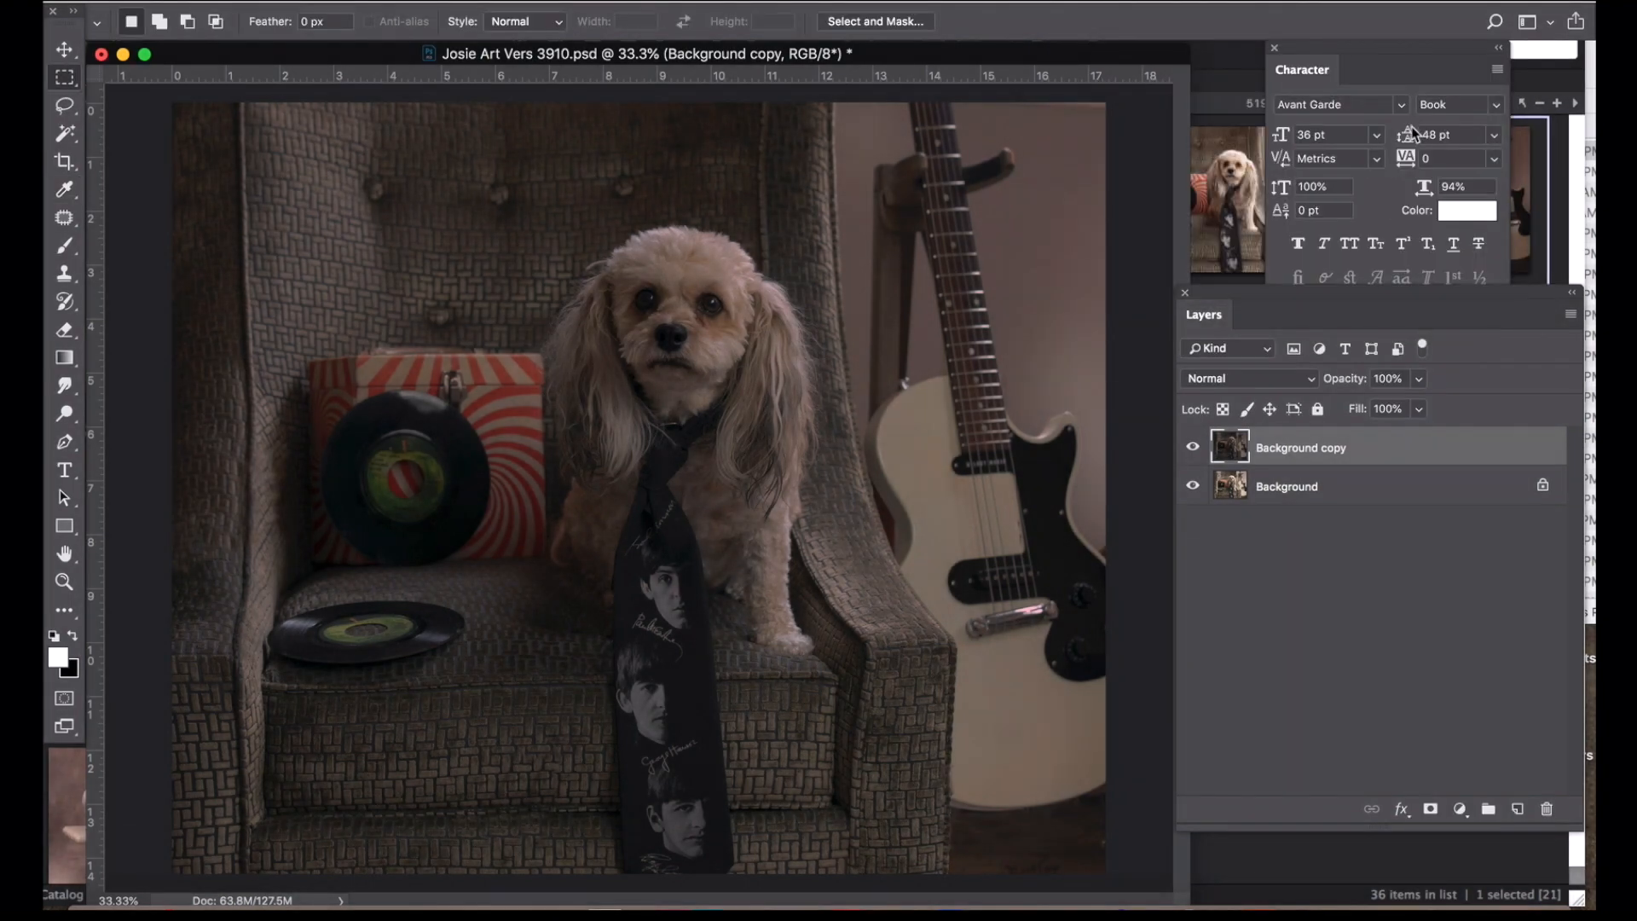
click(1194, 446)
click(1196, 447)
click(1198, 447)
click(1198, 447)
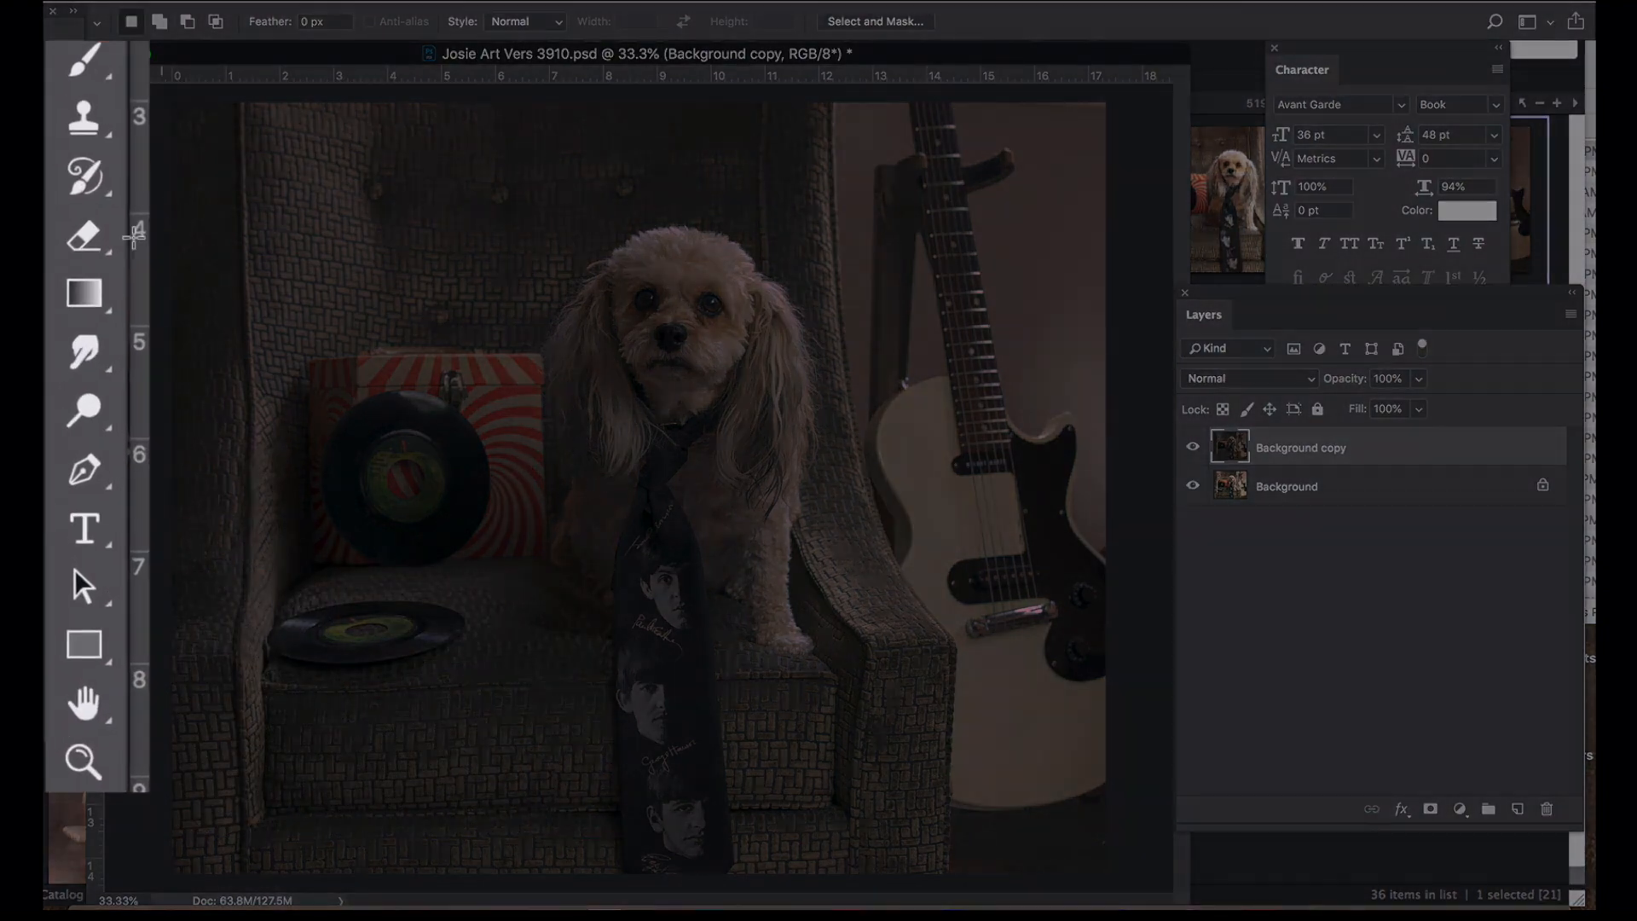
- Erase the dark layer over the dog, tie, records and guitar with a size 600 Eraser at 23% opacity
click(85, 237)
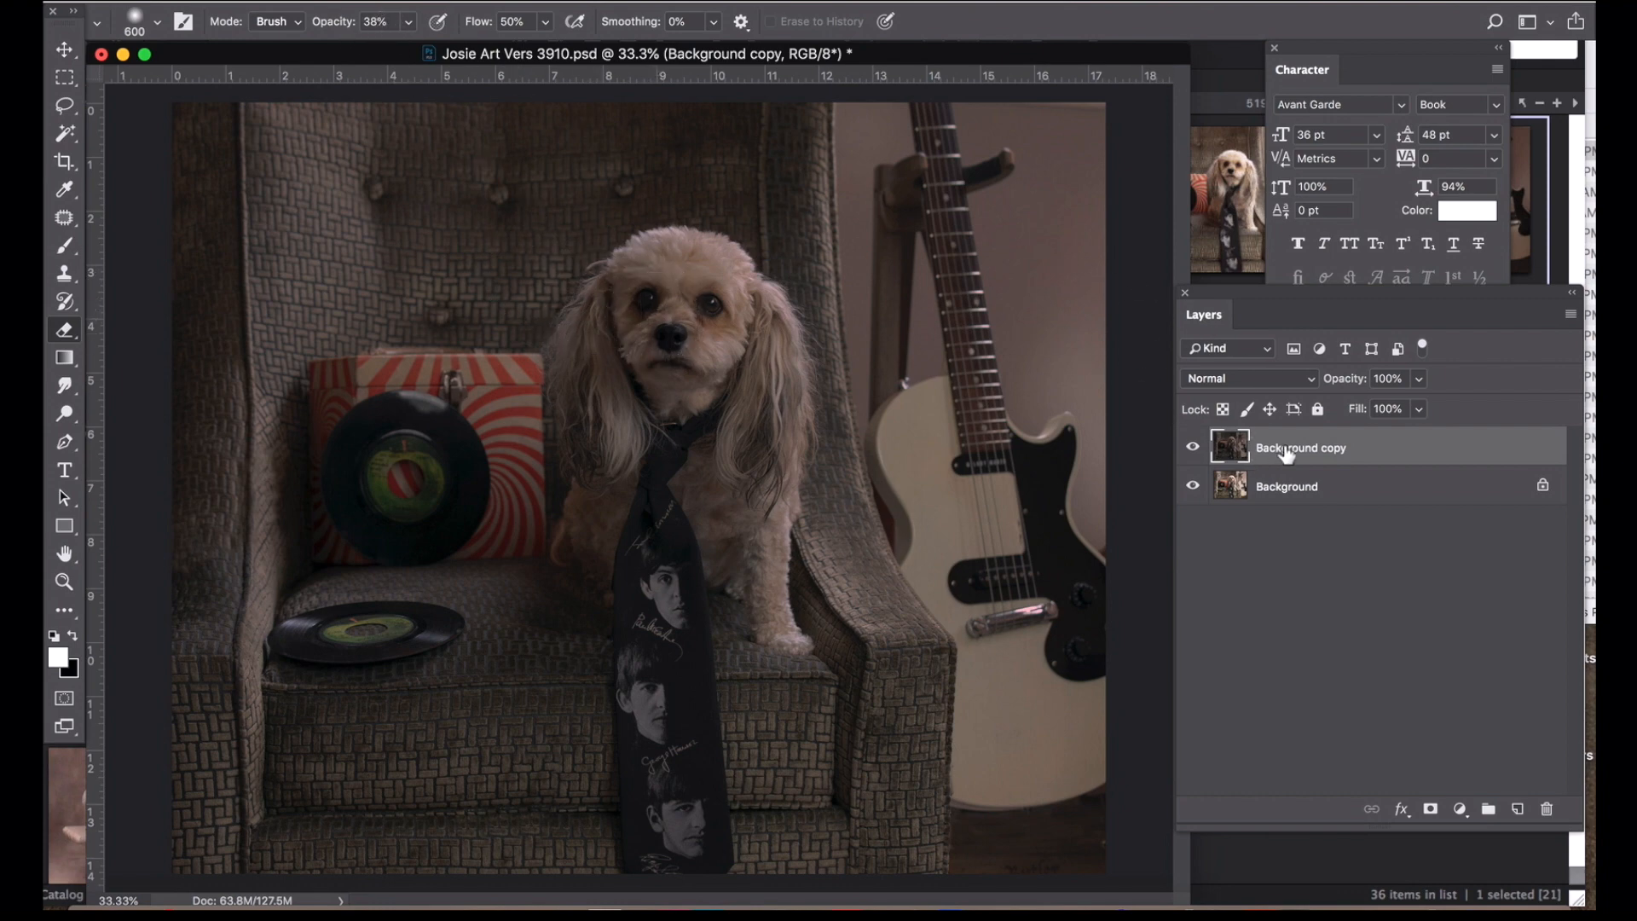
click(408, 23)
drag(354, 112, 340, 113)
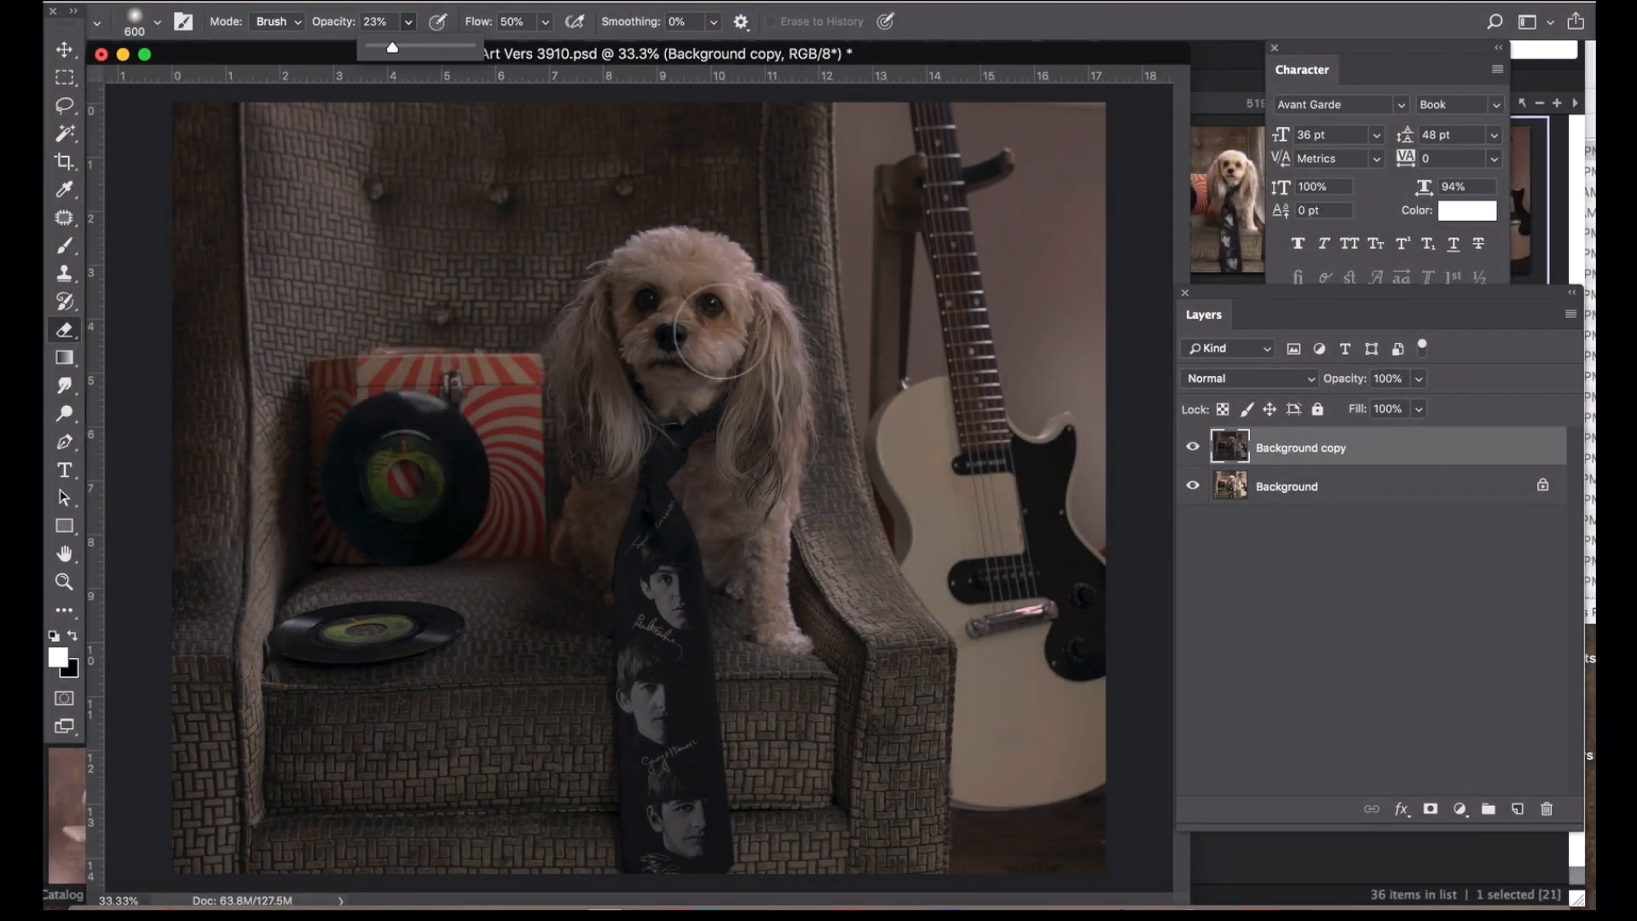
click(691, 286)
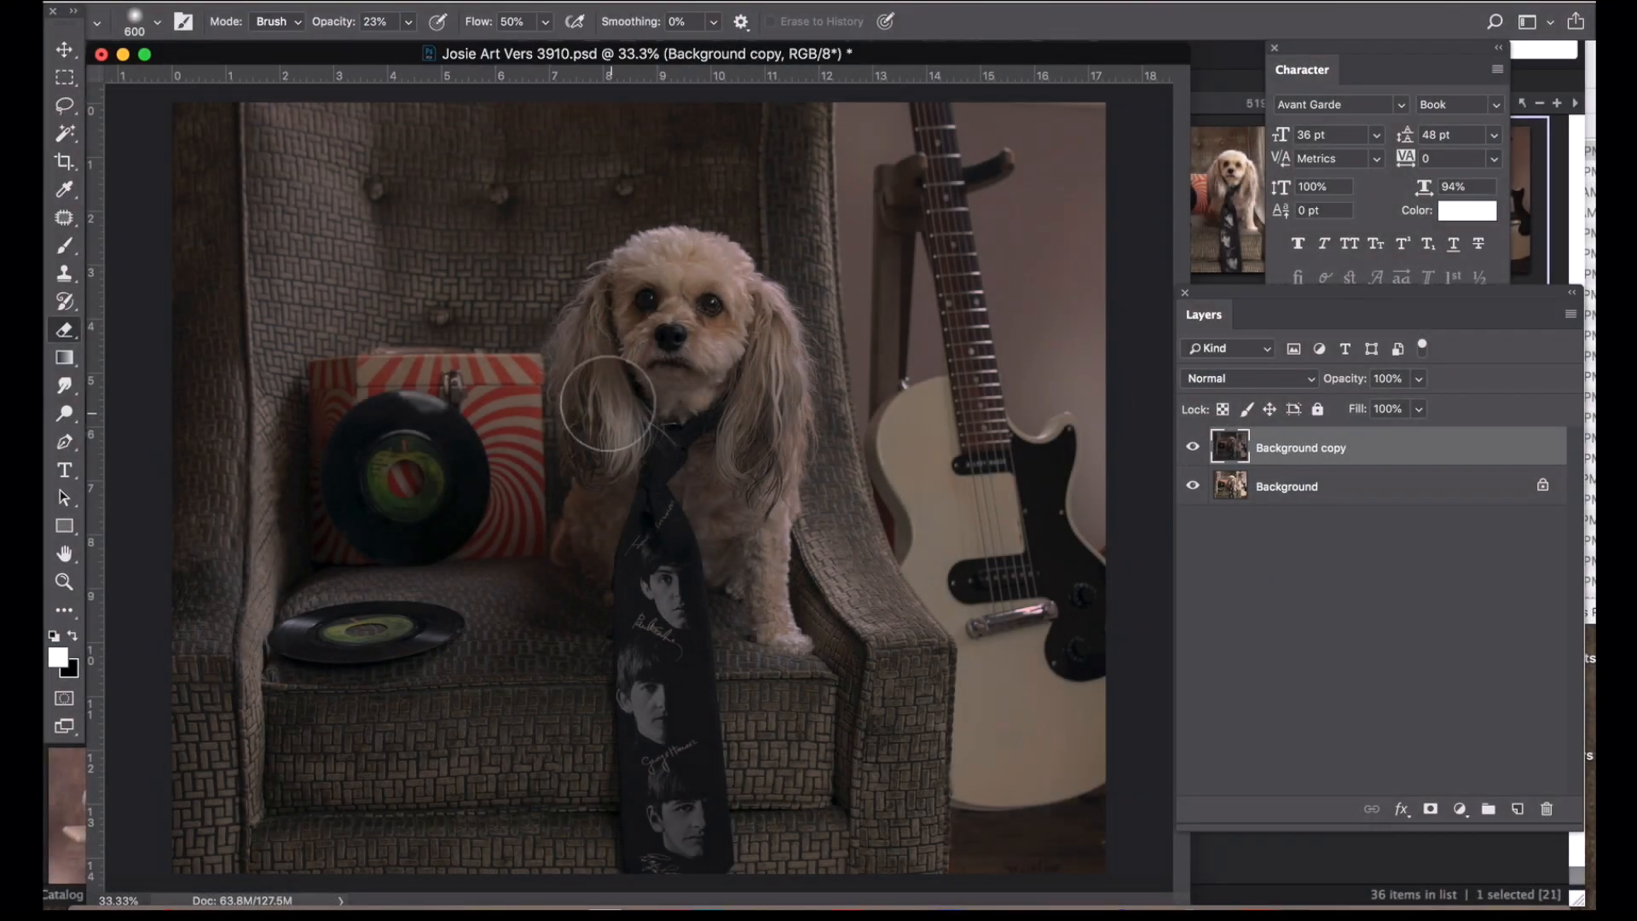
mouse_move(757, 410)
mouse_down()
mouse_move(747, 394)
mouse_move(721, 450)
mouse_move(634, 499)
mouse_up()
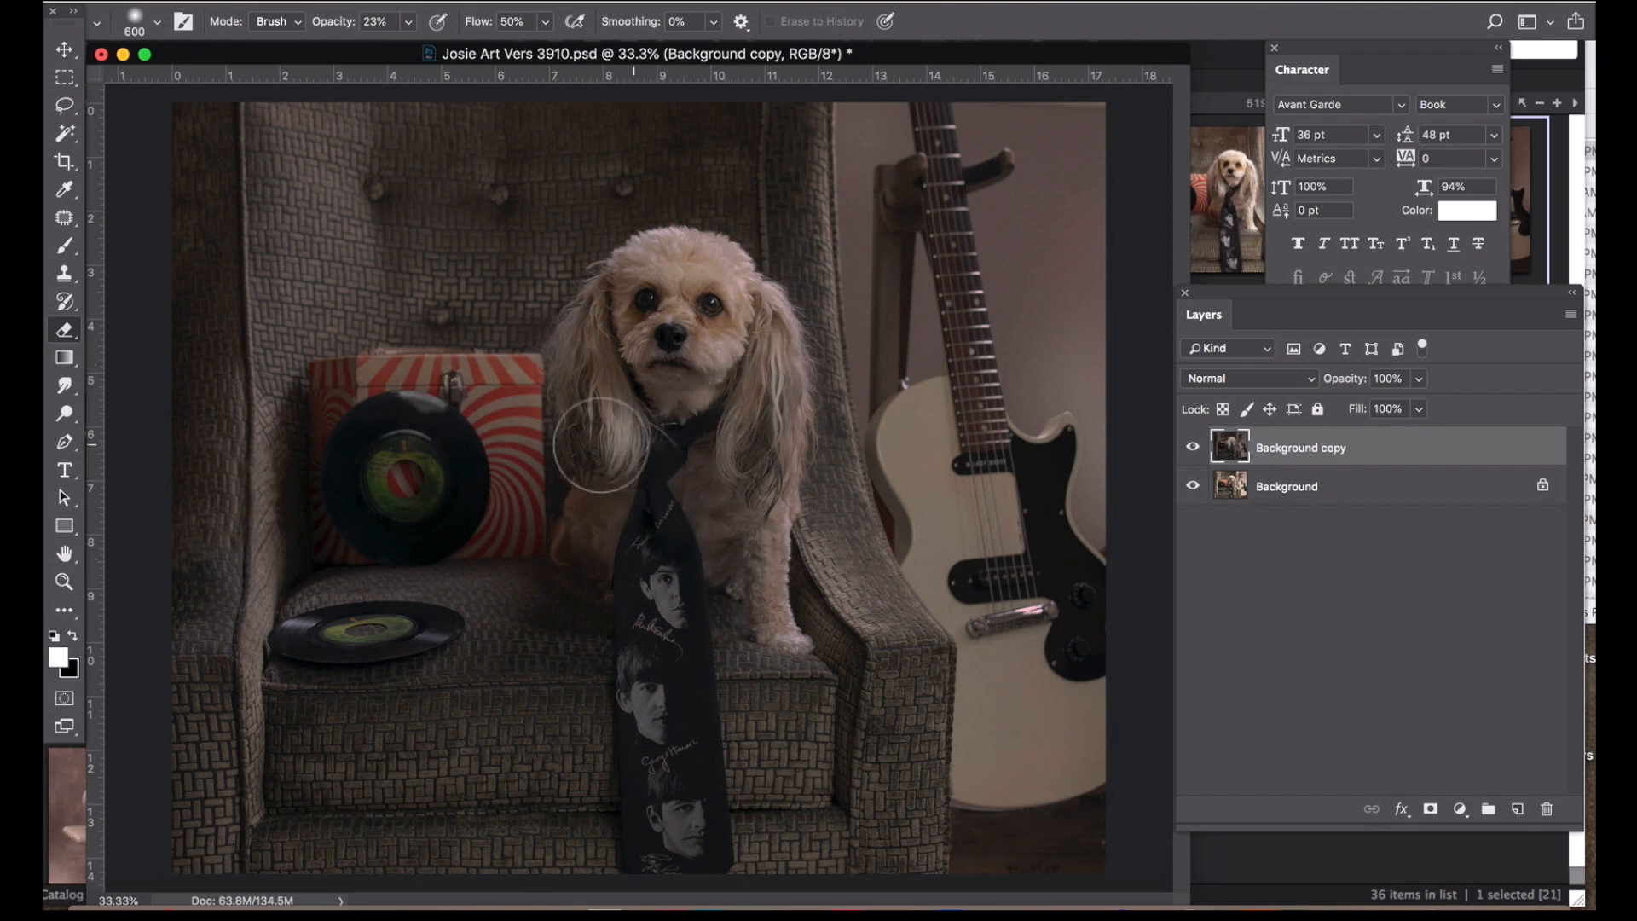
mouse_move(434, 452)
mouse_down()
mouse_move(405, 495)
mouse_move(387, 452)
mouse_move(419, 597)
mouse_move(384, 633)
mouse_up()
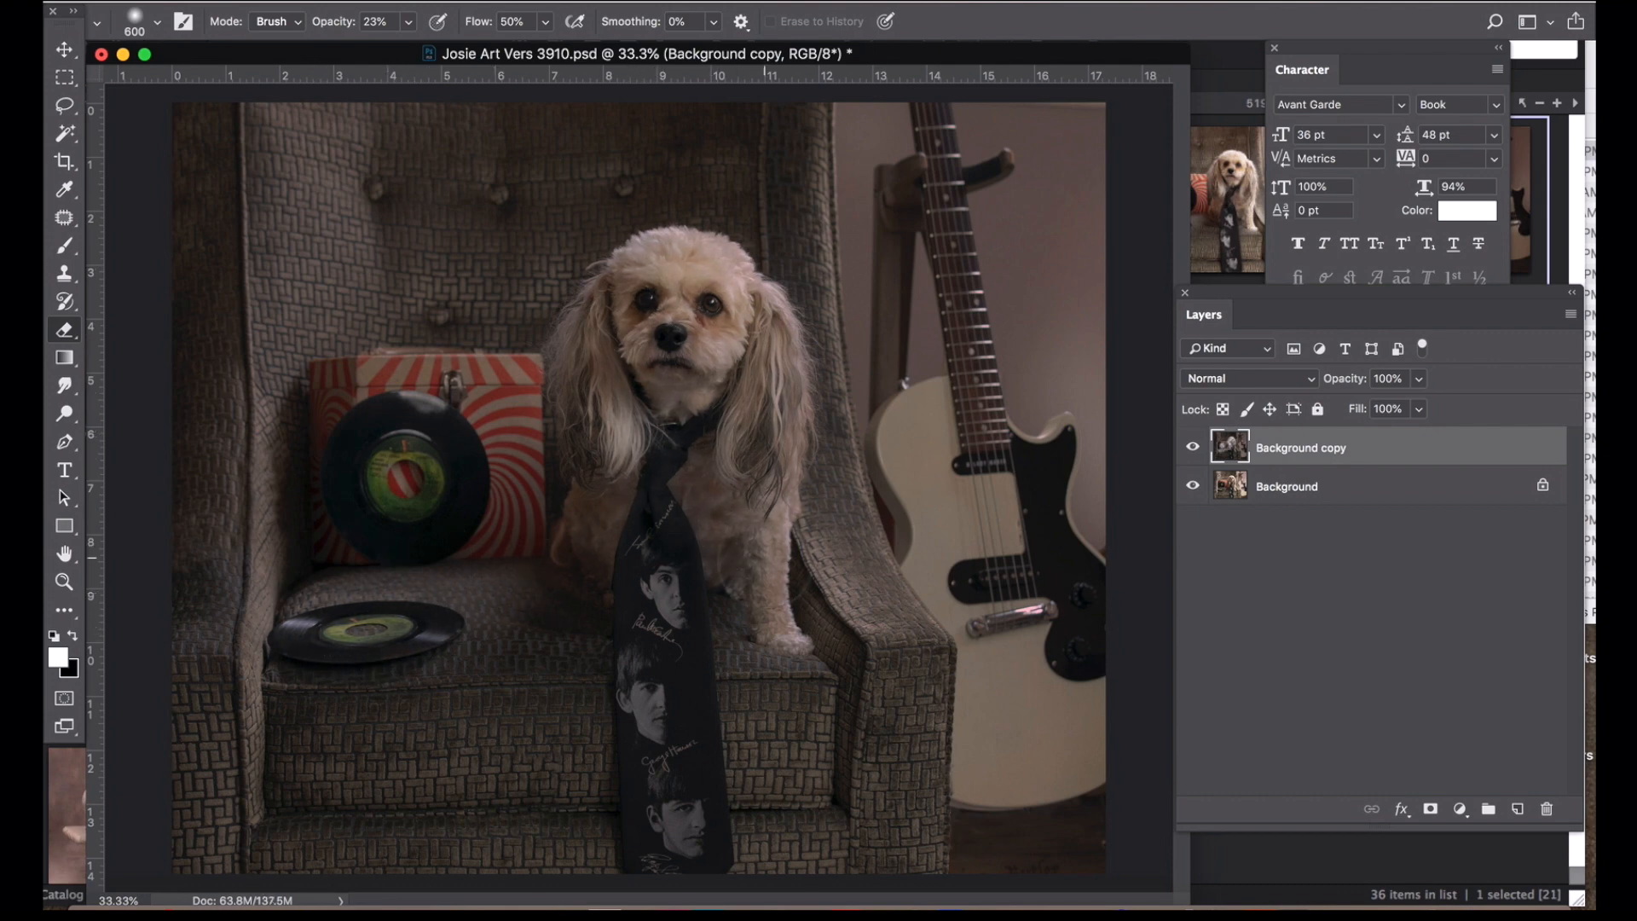
click(955, 431)
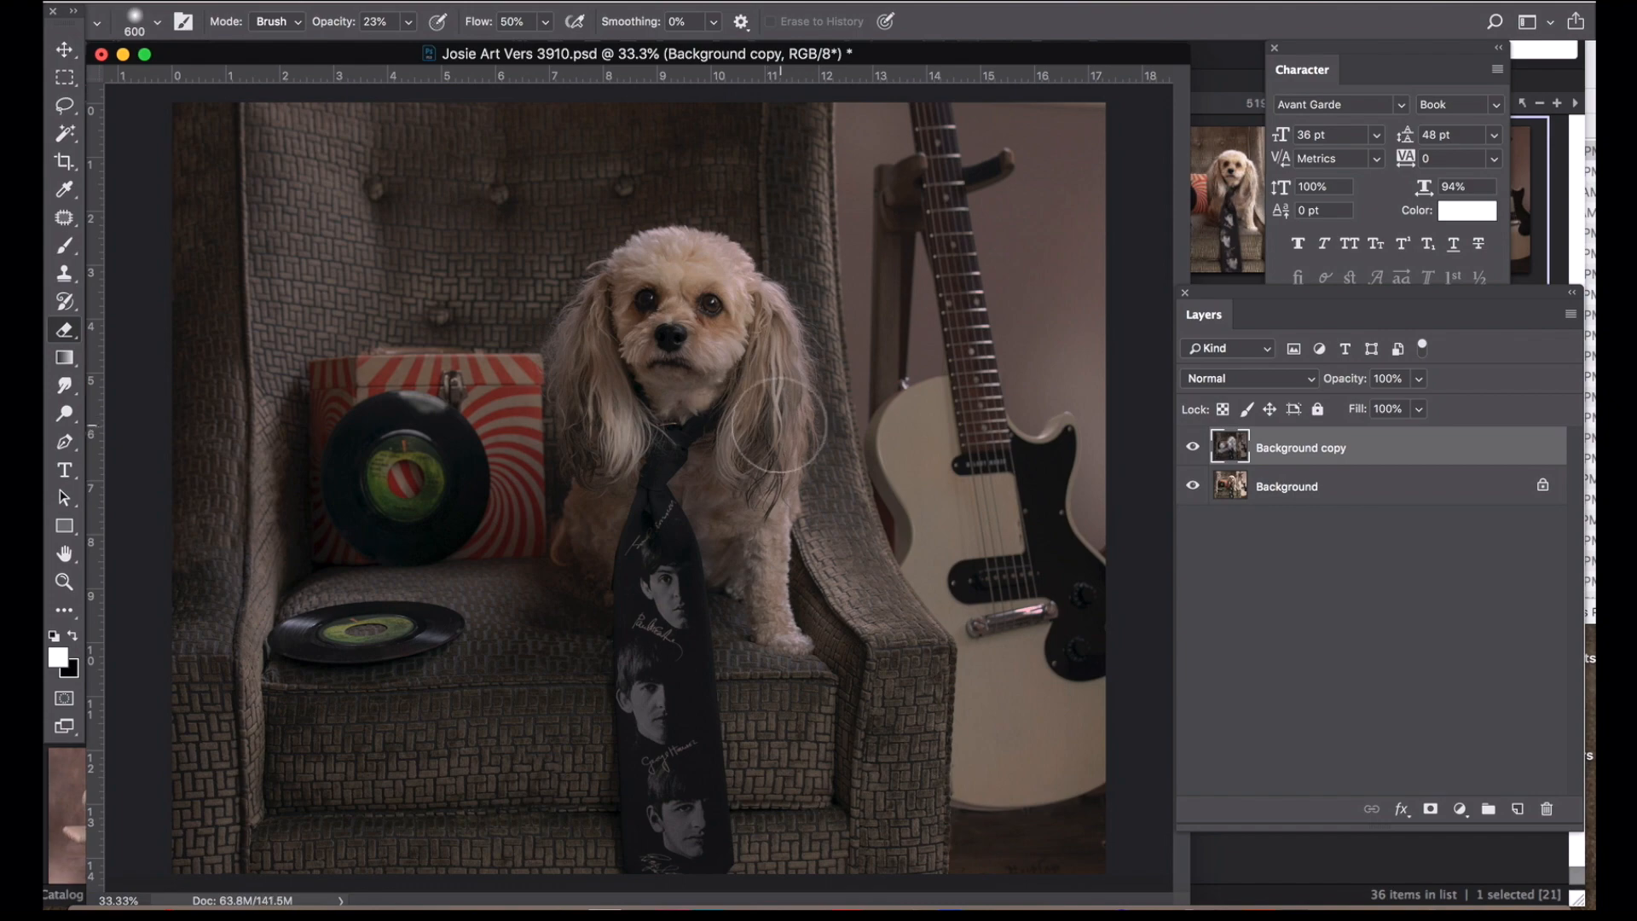
- Erase the dark layer over the guitar's details with a size 300 Eraser at 15% opacity, and inspect the erased areas
key(super+minus)
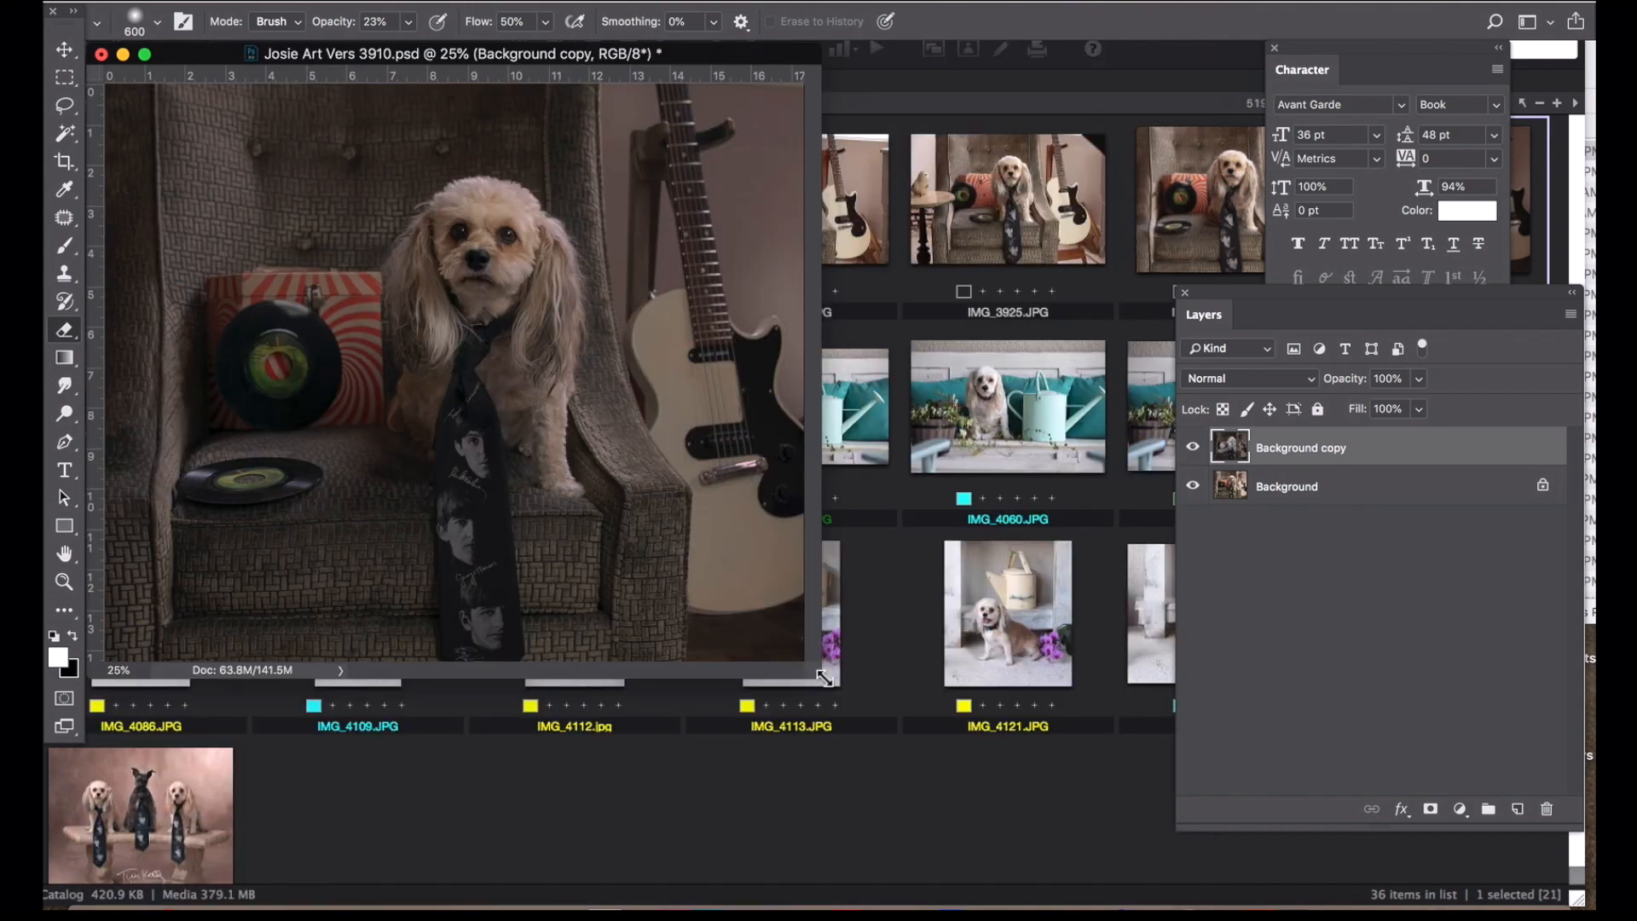
drag(820, 672, 1196, 883)
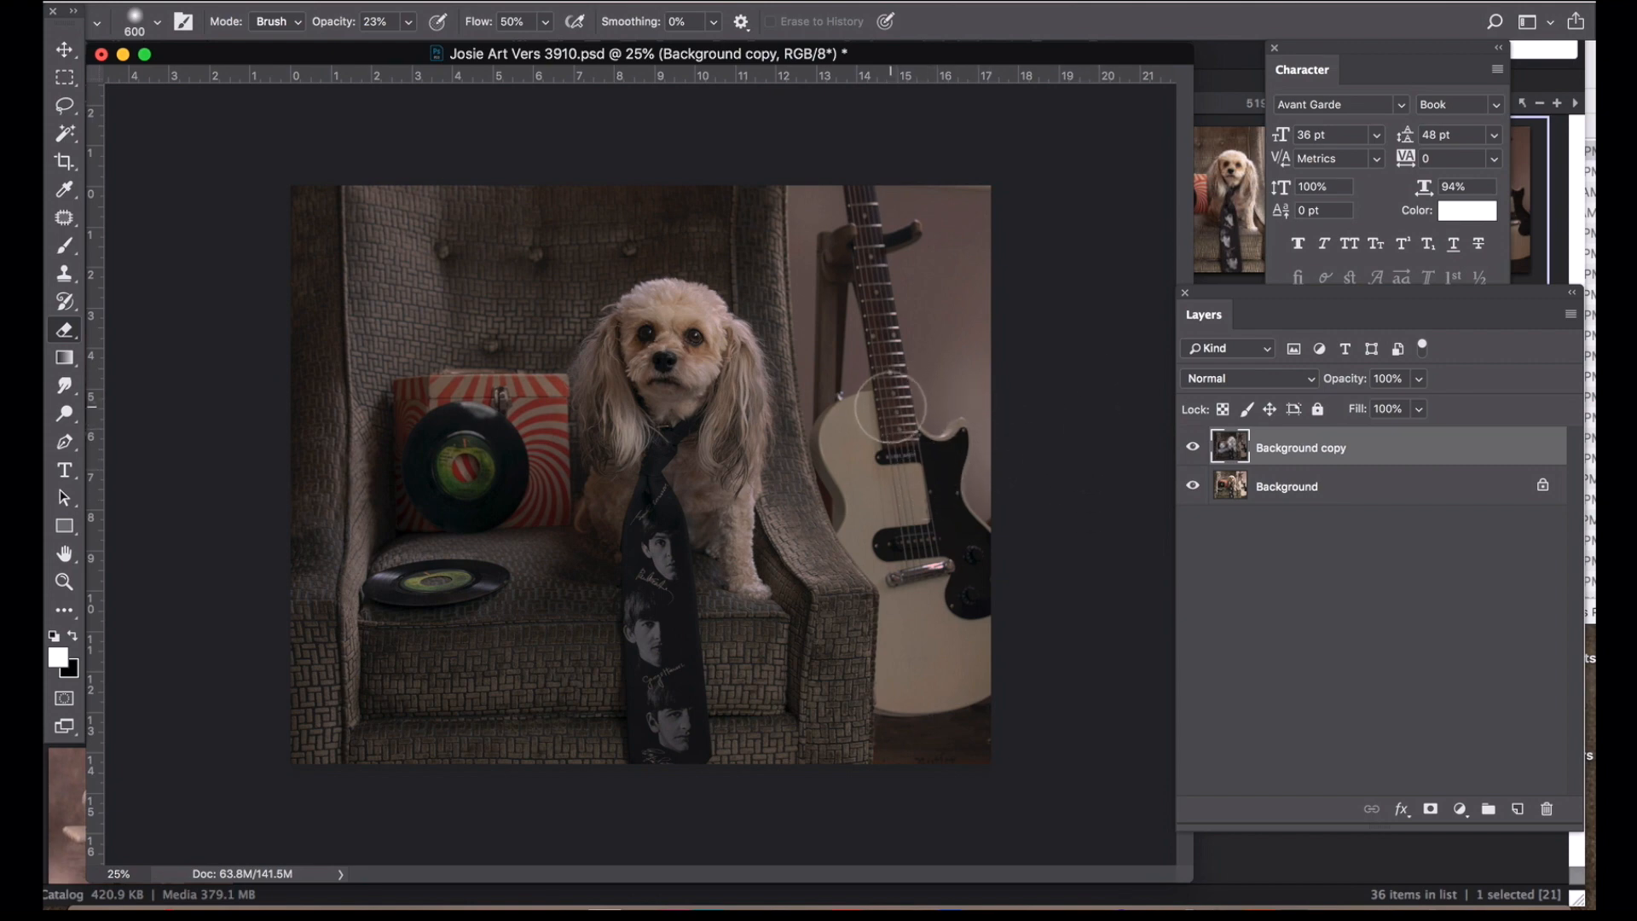
key(bracketleft)
key(bracketleft)
key(bracketleft)
key(bracketleft)
key(bracketleft)
click(408, 21)
drag(407, 47, 401, 46)
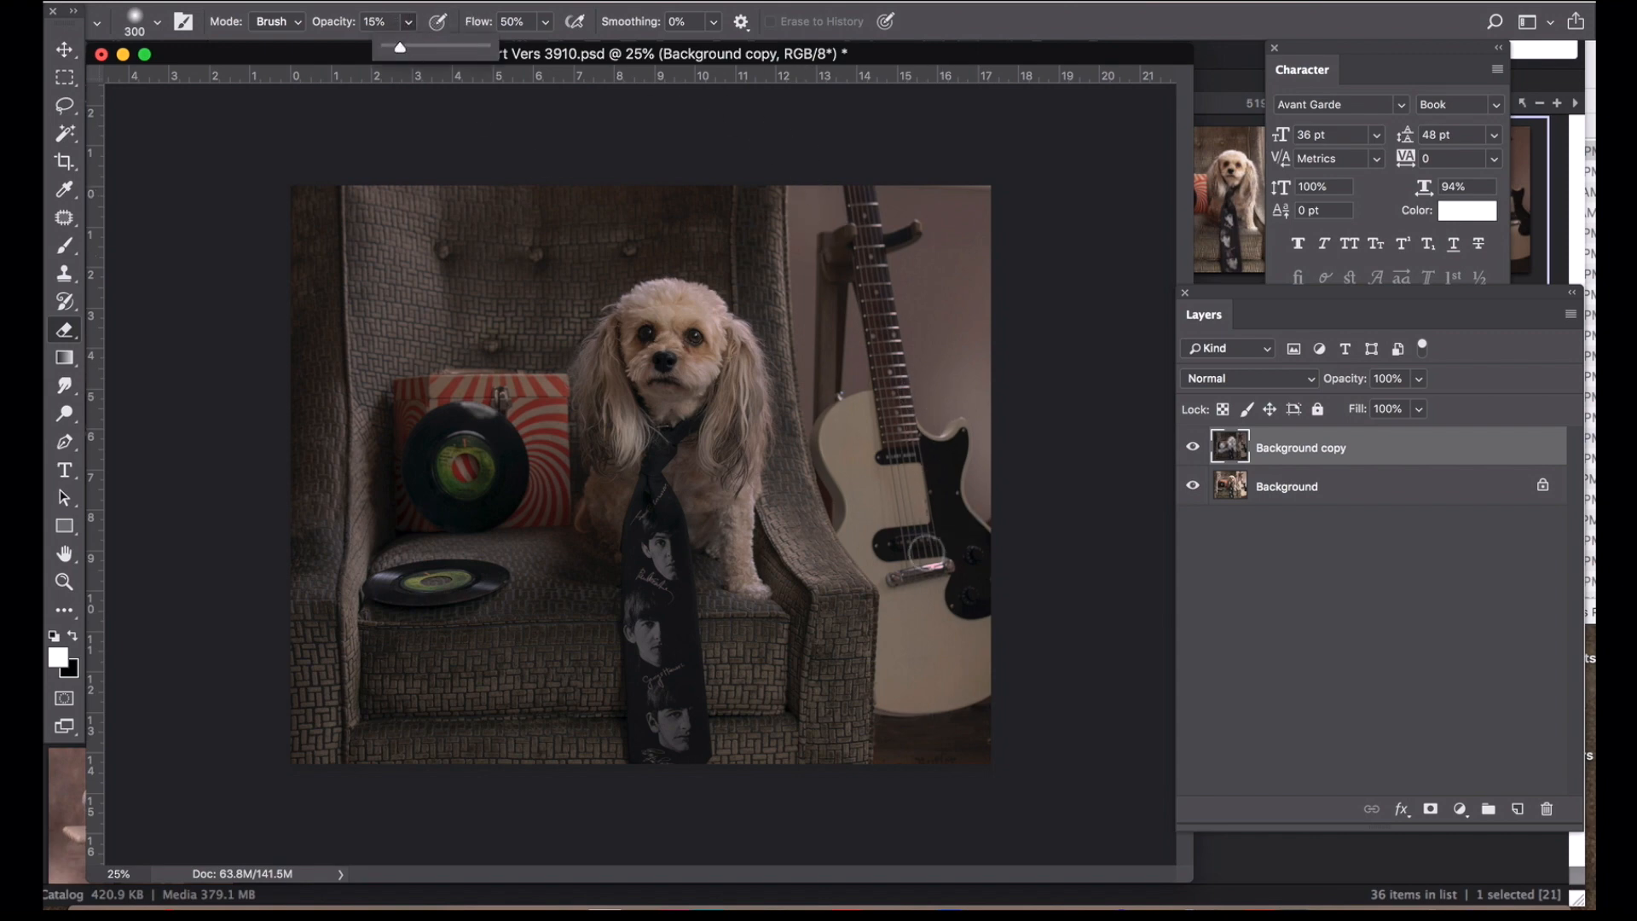
click(848, 425)
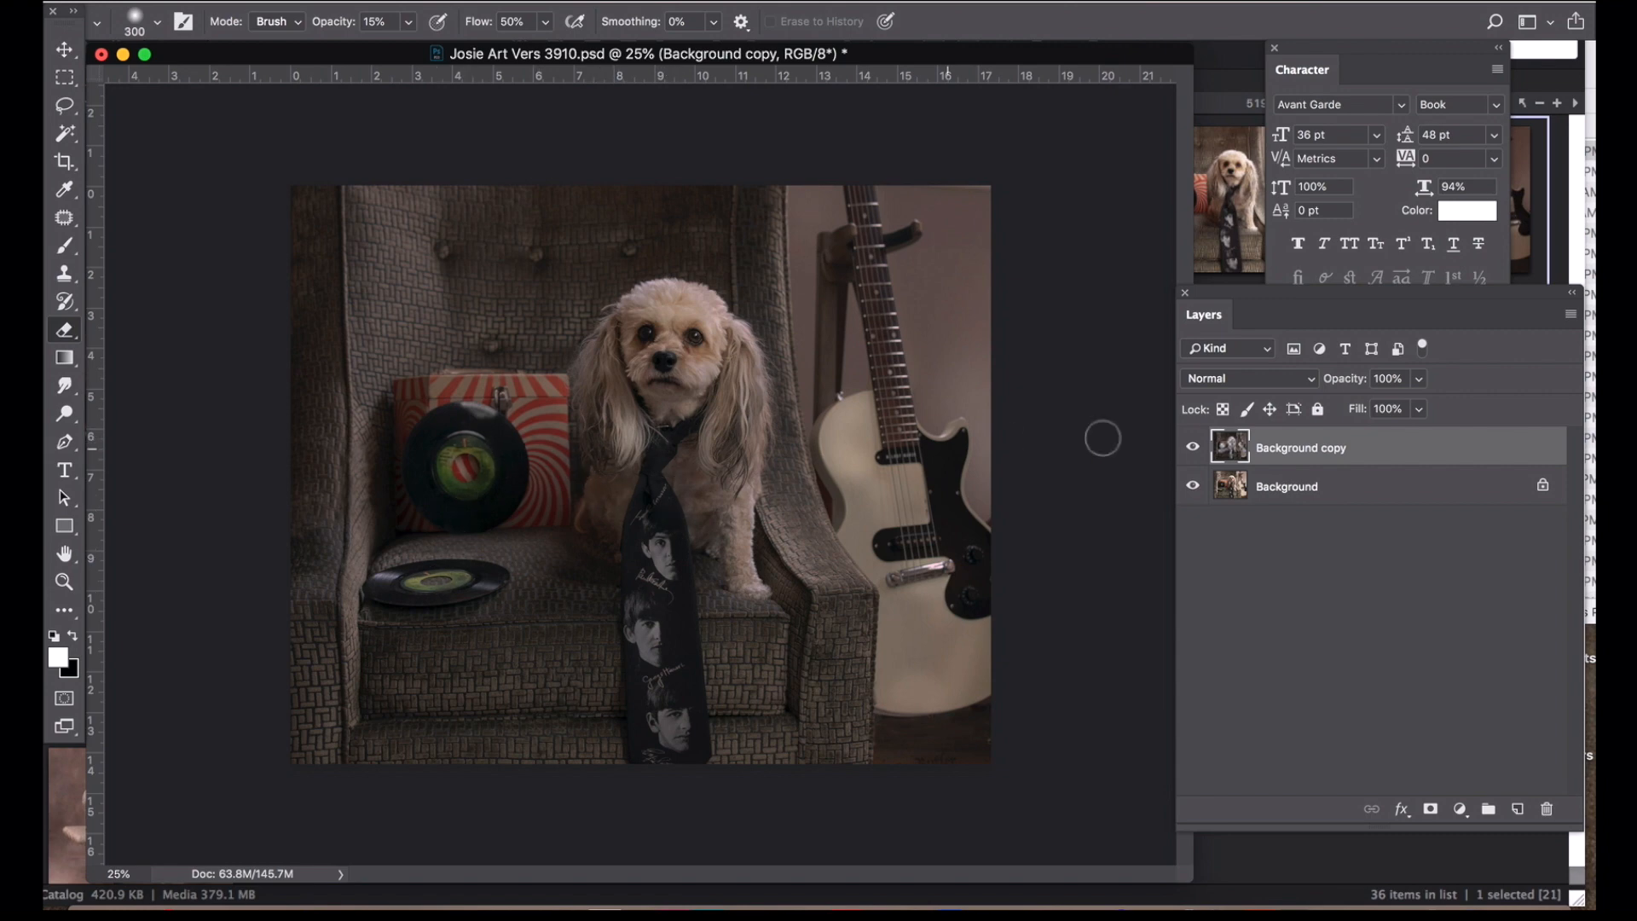
click(1194, 485)
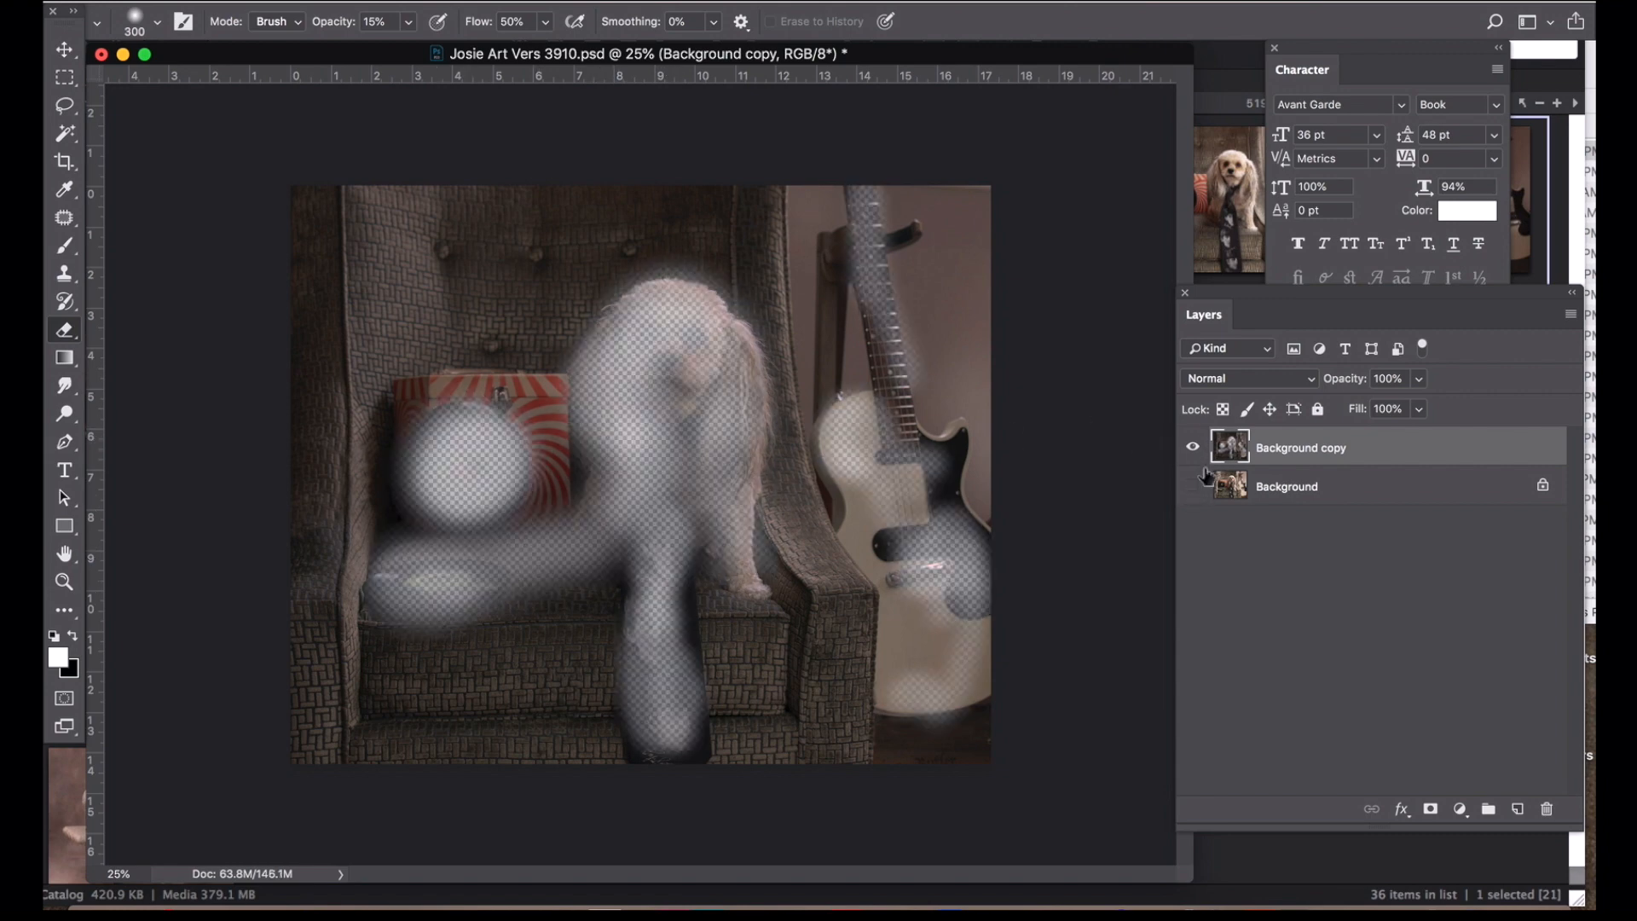
click(1194, 485)
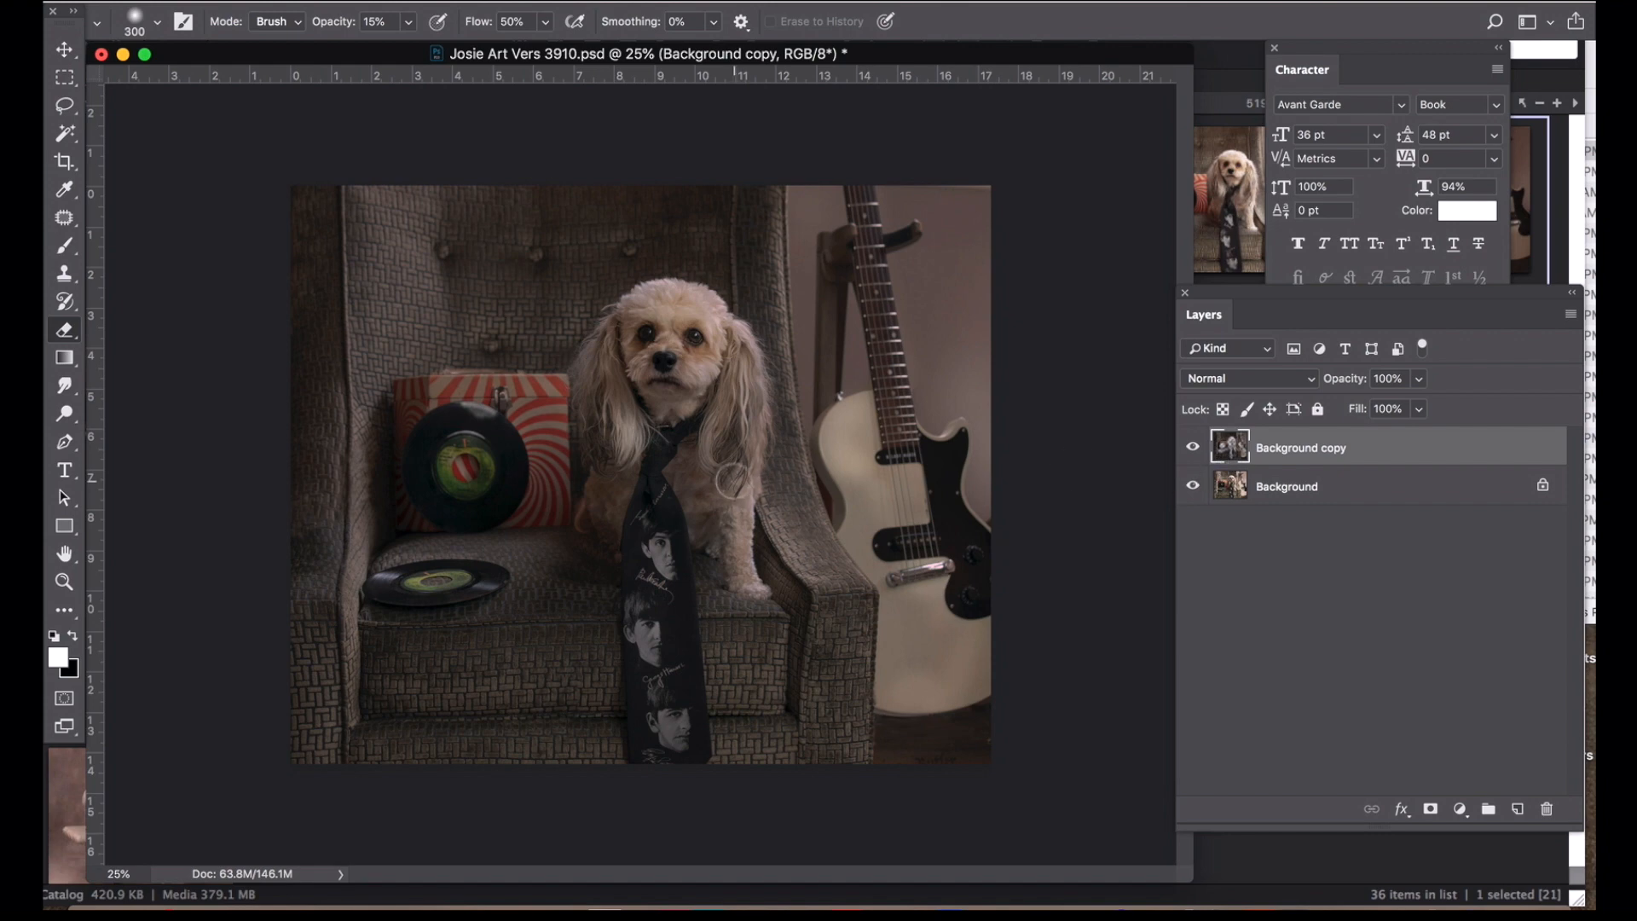
- Enlarge the Eraser to size 1300 and lightly erase the dark layer broadly over and around the dog
key(bracketright)
key(bracketright)
key(bracketright)
key(bracketright)
key(bracketright)
key(bracketright)
key(bracketright)
key(bracketright)
key(bracketright)
key(bracketright)
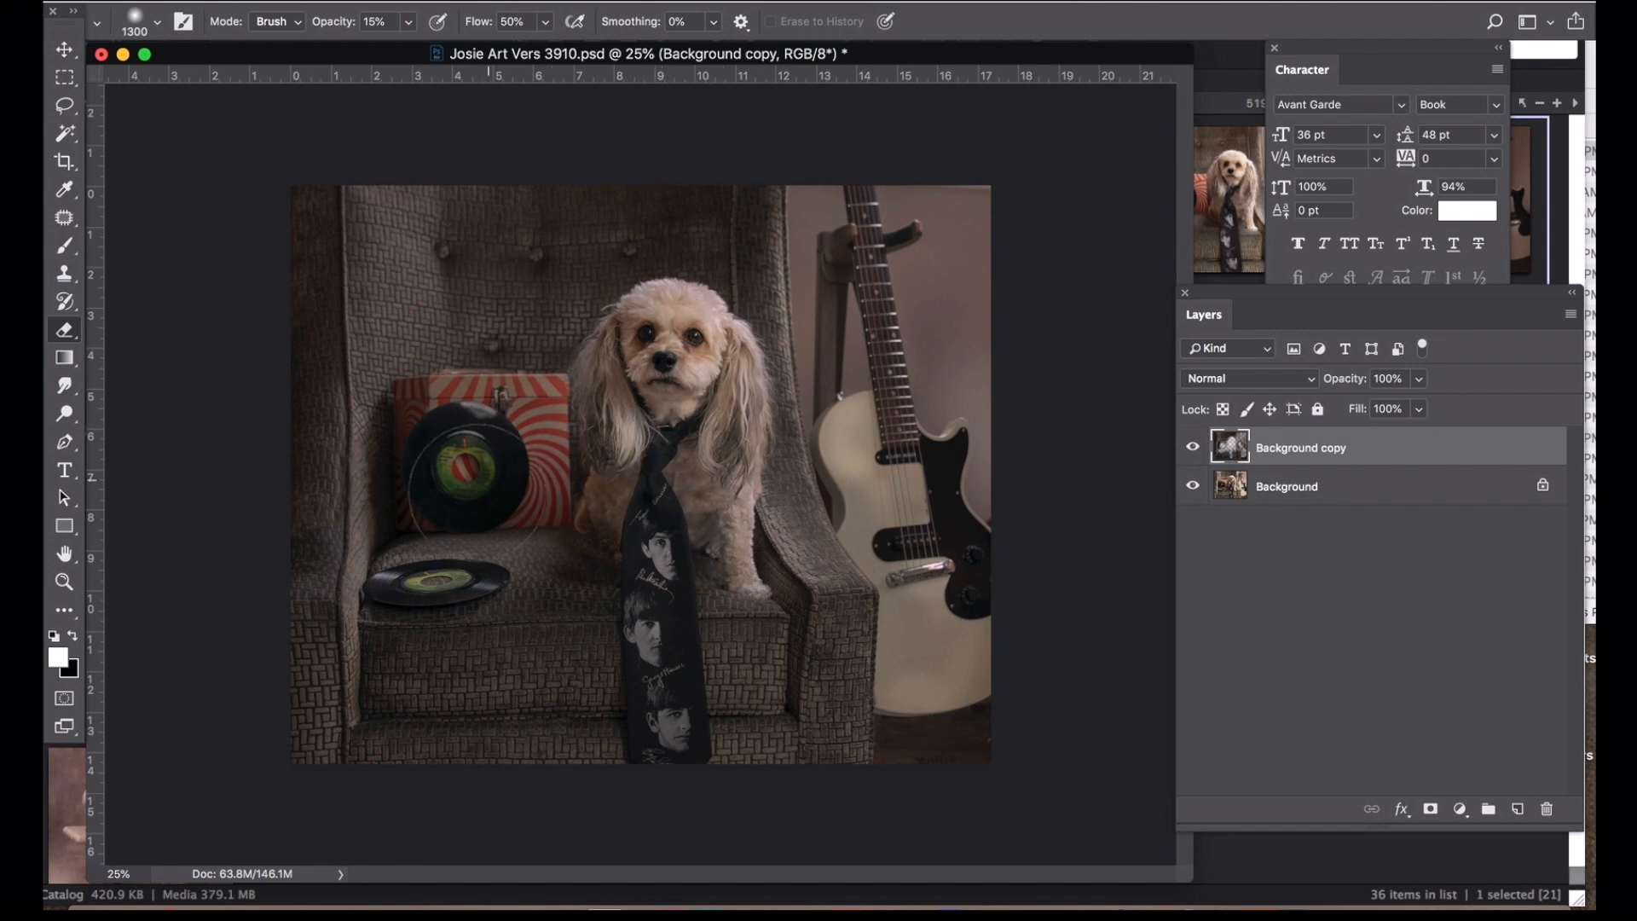
- Compare the image with and without the Background copy layer, and darken that layer's midtones to 0.88 with Levels
click(1192, 446)
click(1194, 448)
click(1195, 458)
click(1196, 457)
key(ctrl+l)
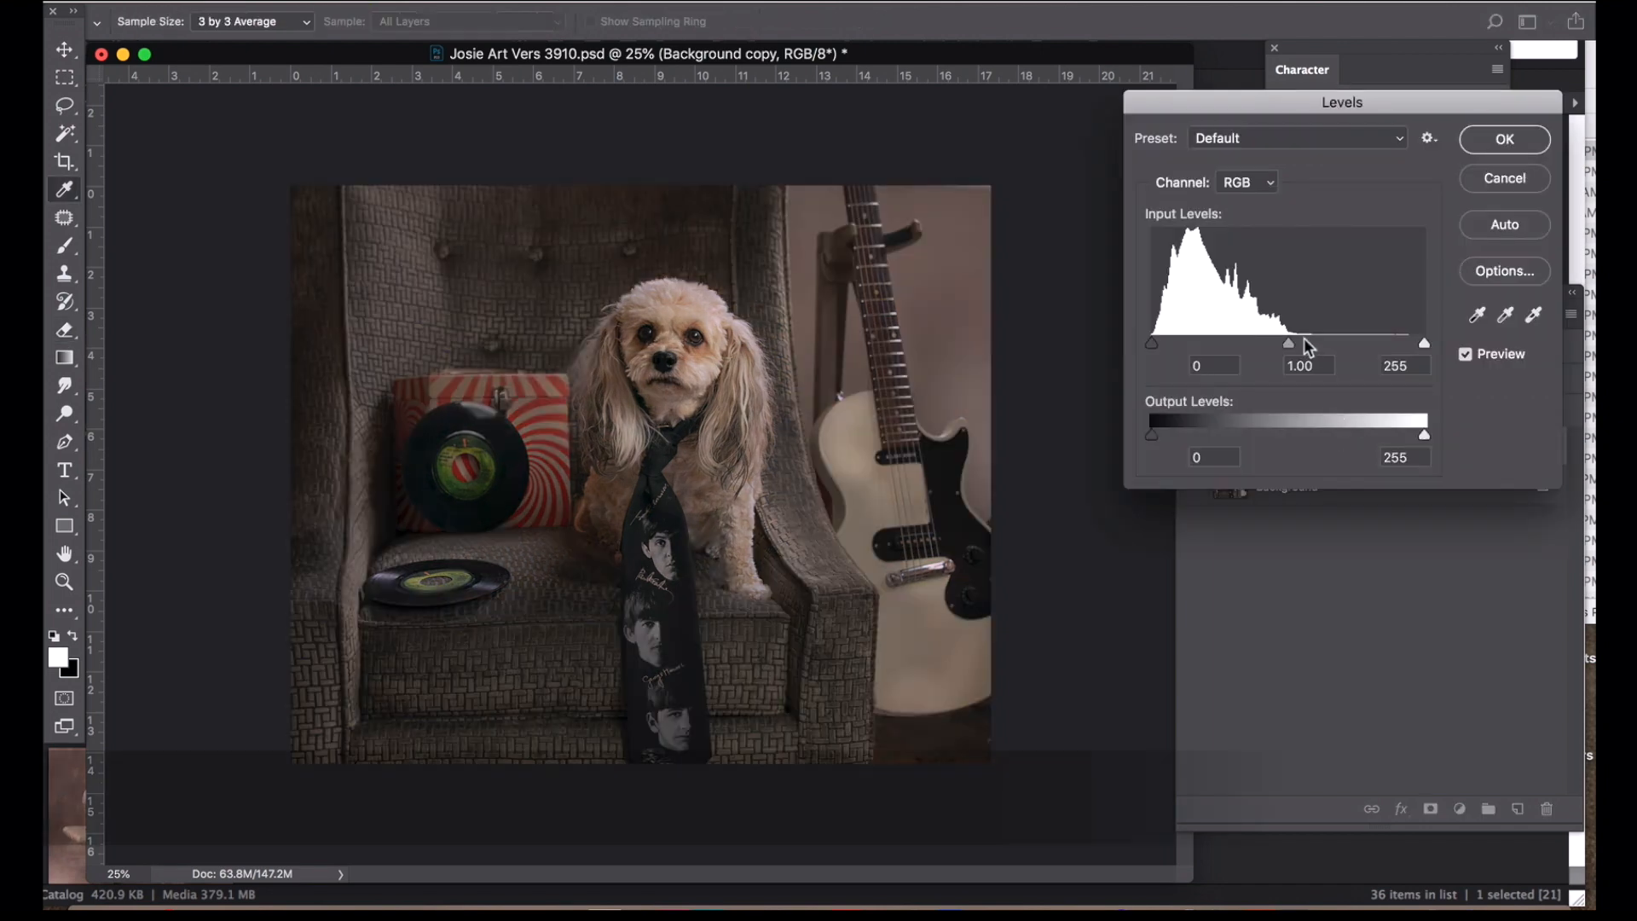
drag(1288, 342, 1297, 336)
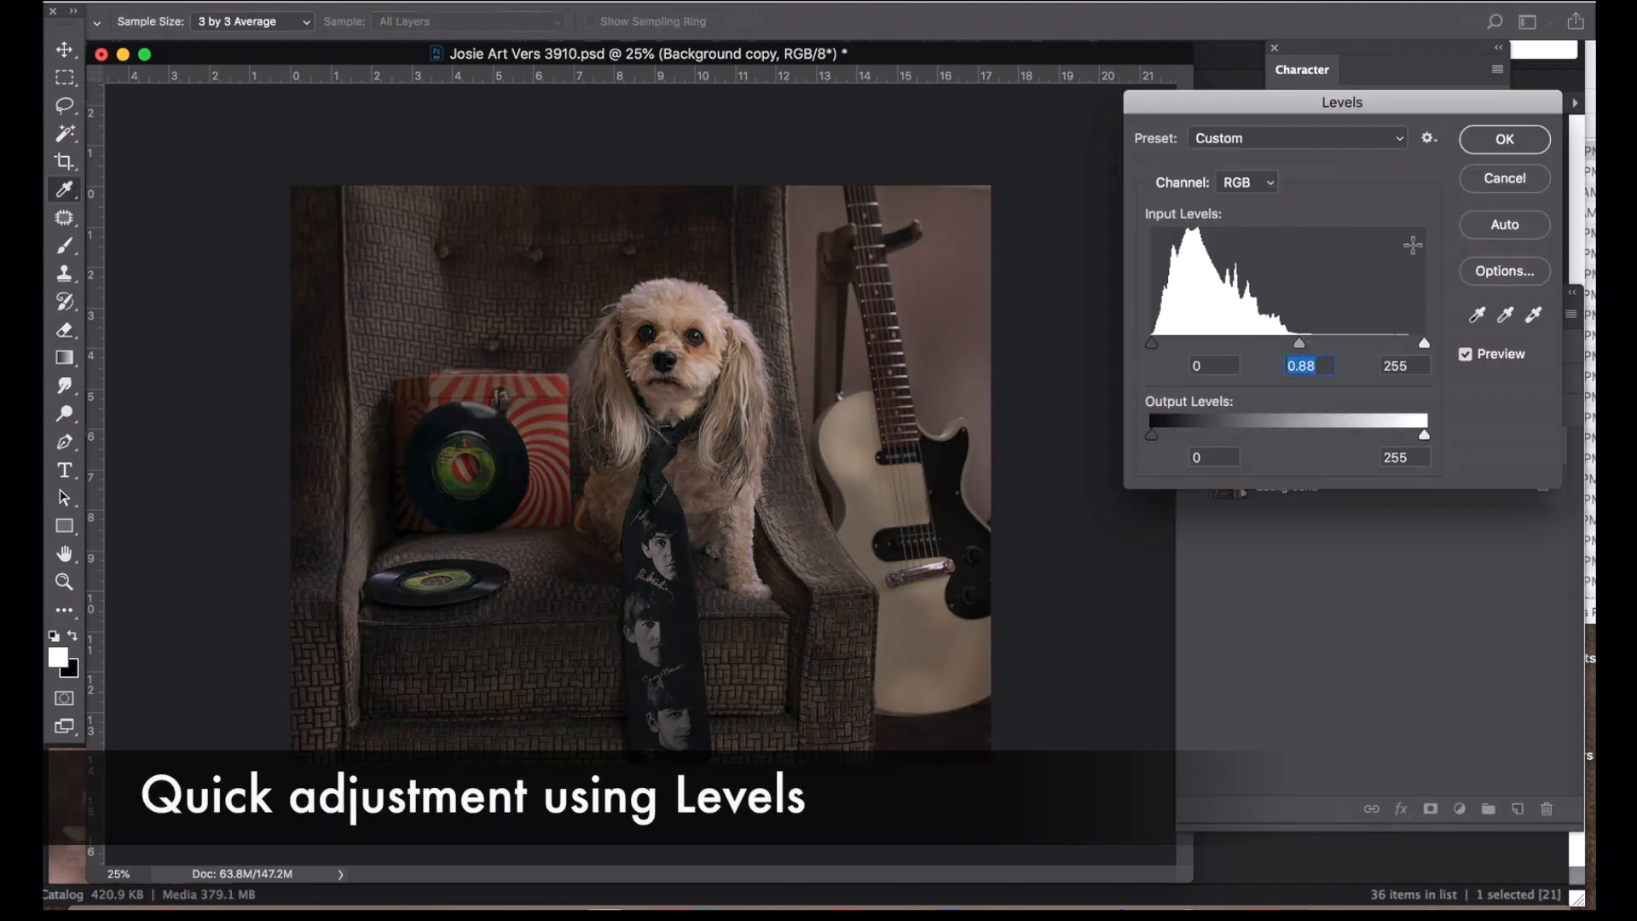
click(1502, 139)
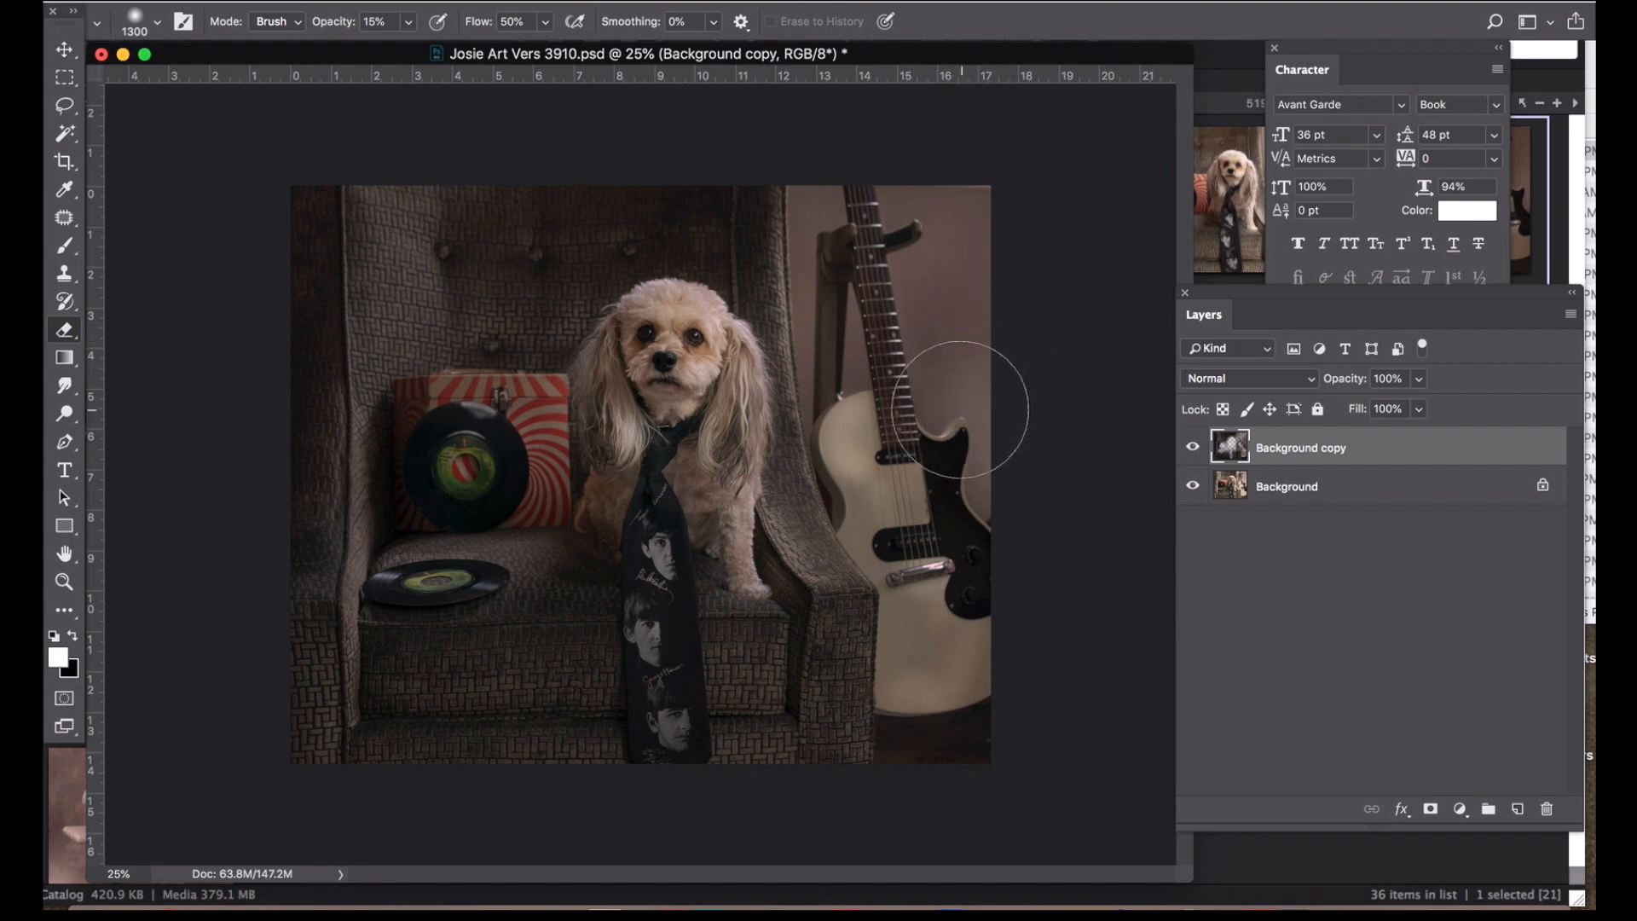
- Erase the dark layer over the upright record and the flat record's label with a size 175 Eraser at 59% opacity
key(bracketleft)
key(bracketleft)
key(bracketleft)
key(bracketleft)
key(bracketleft)
key(bracketleft)
key(bracketleft)
key(bracketleft)
key(bracketleft)
key(bracketleft)
key(bracketleft)
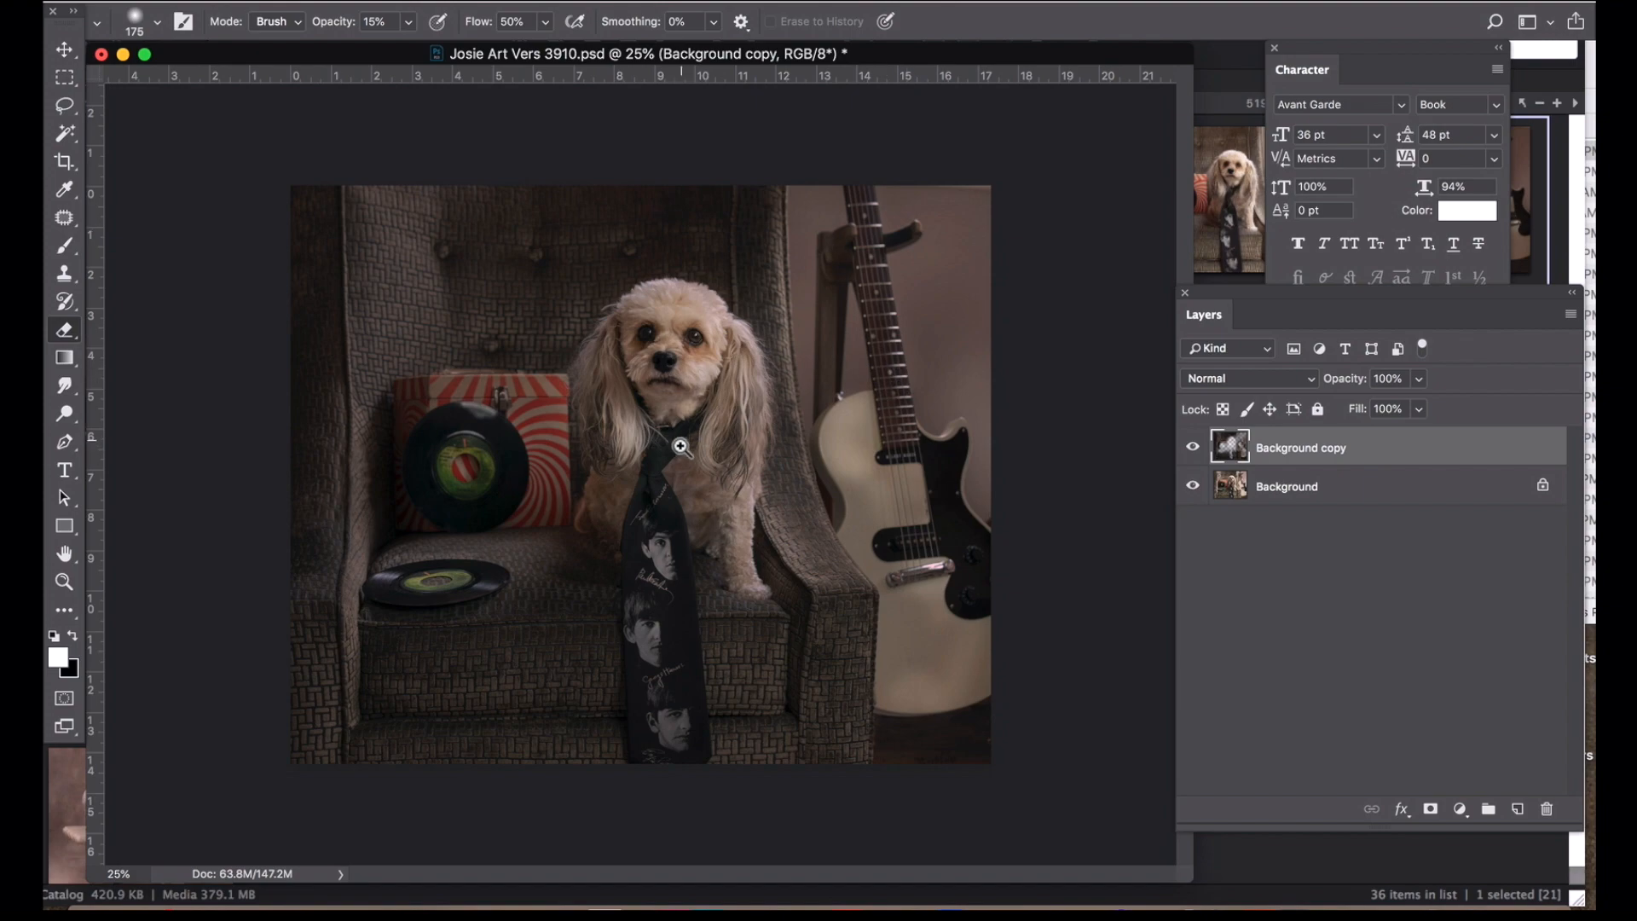
key(super+equal)
key(super+equal)
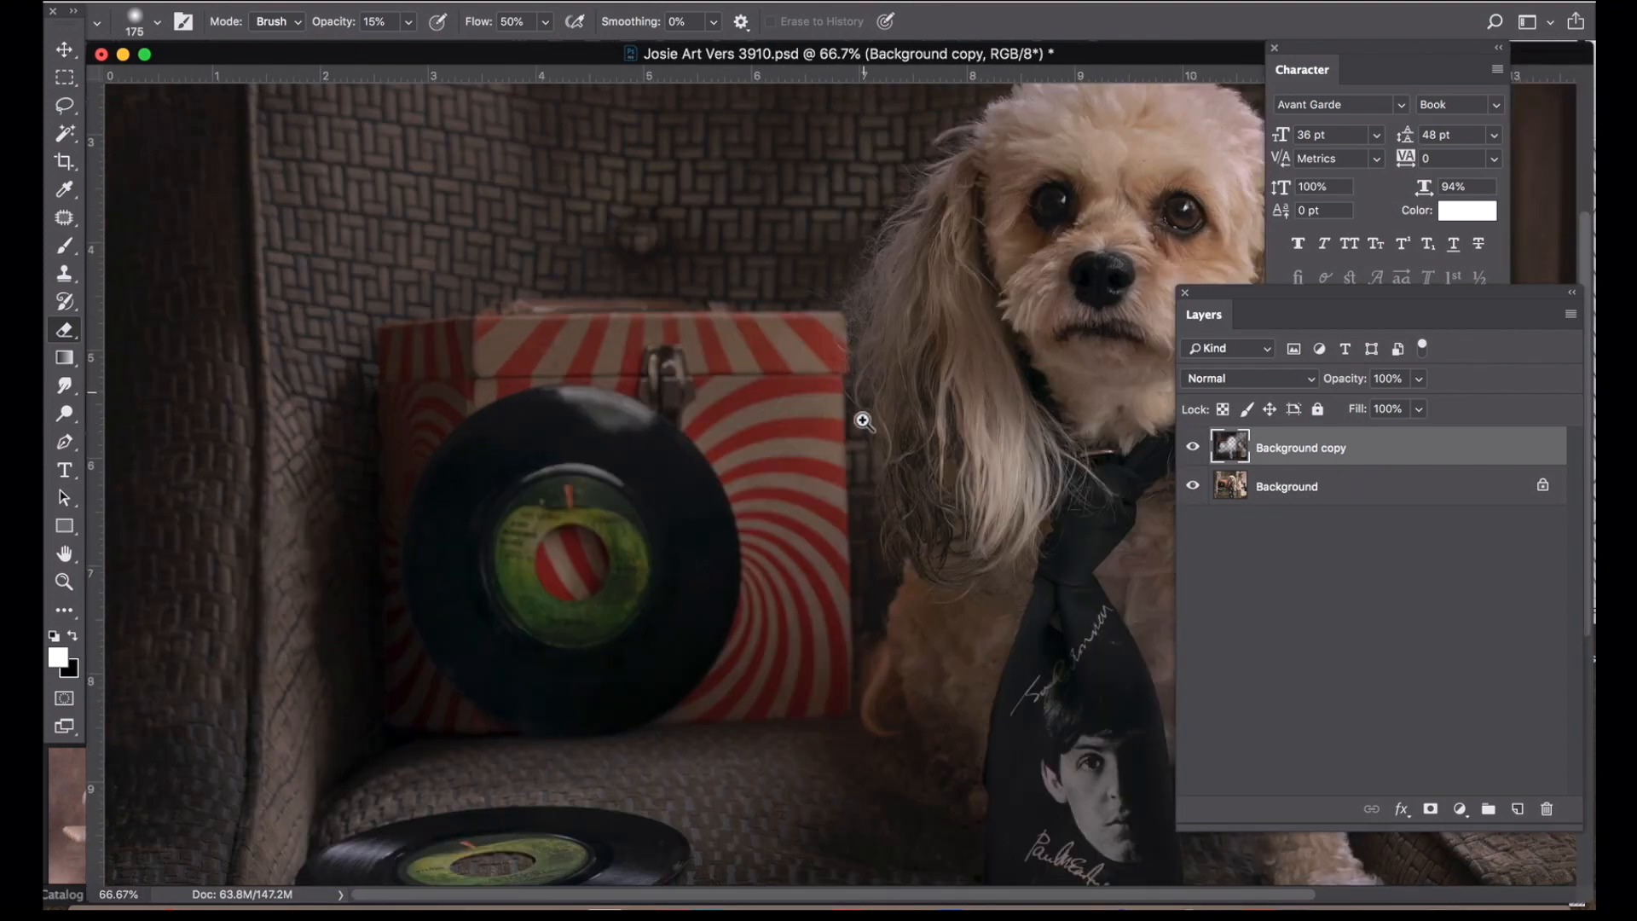
super+click(932, 440)
drag(886, 494, 1069, 324)
key(super+r)
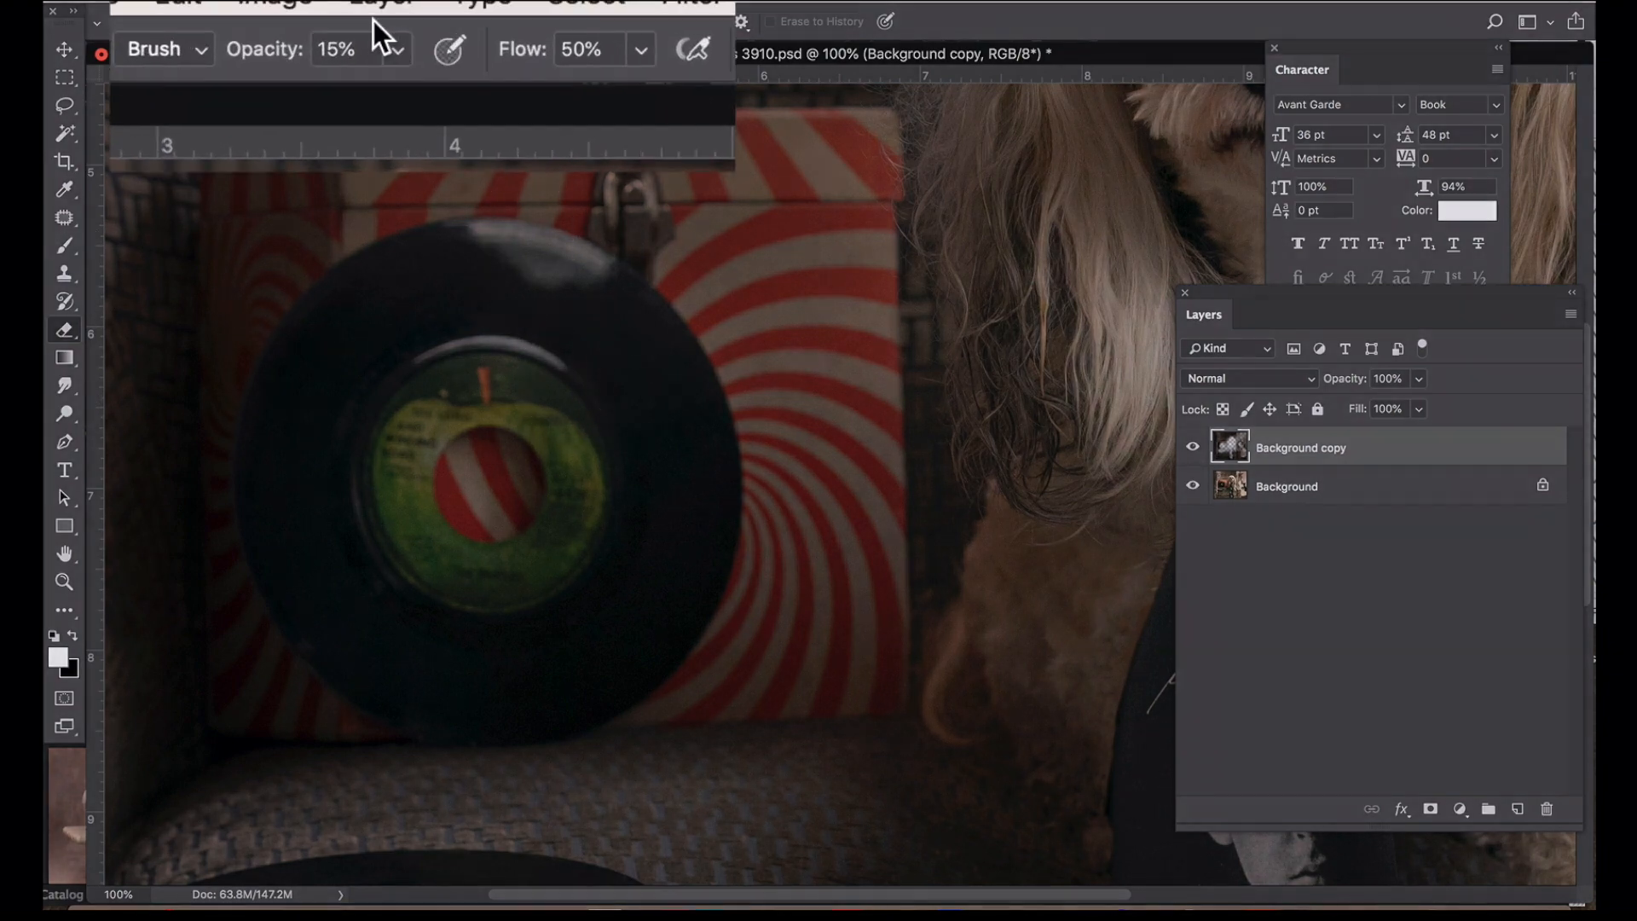
click(408, 22)
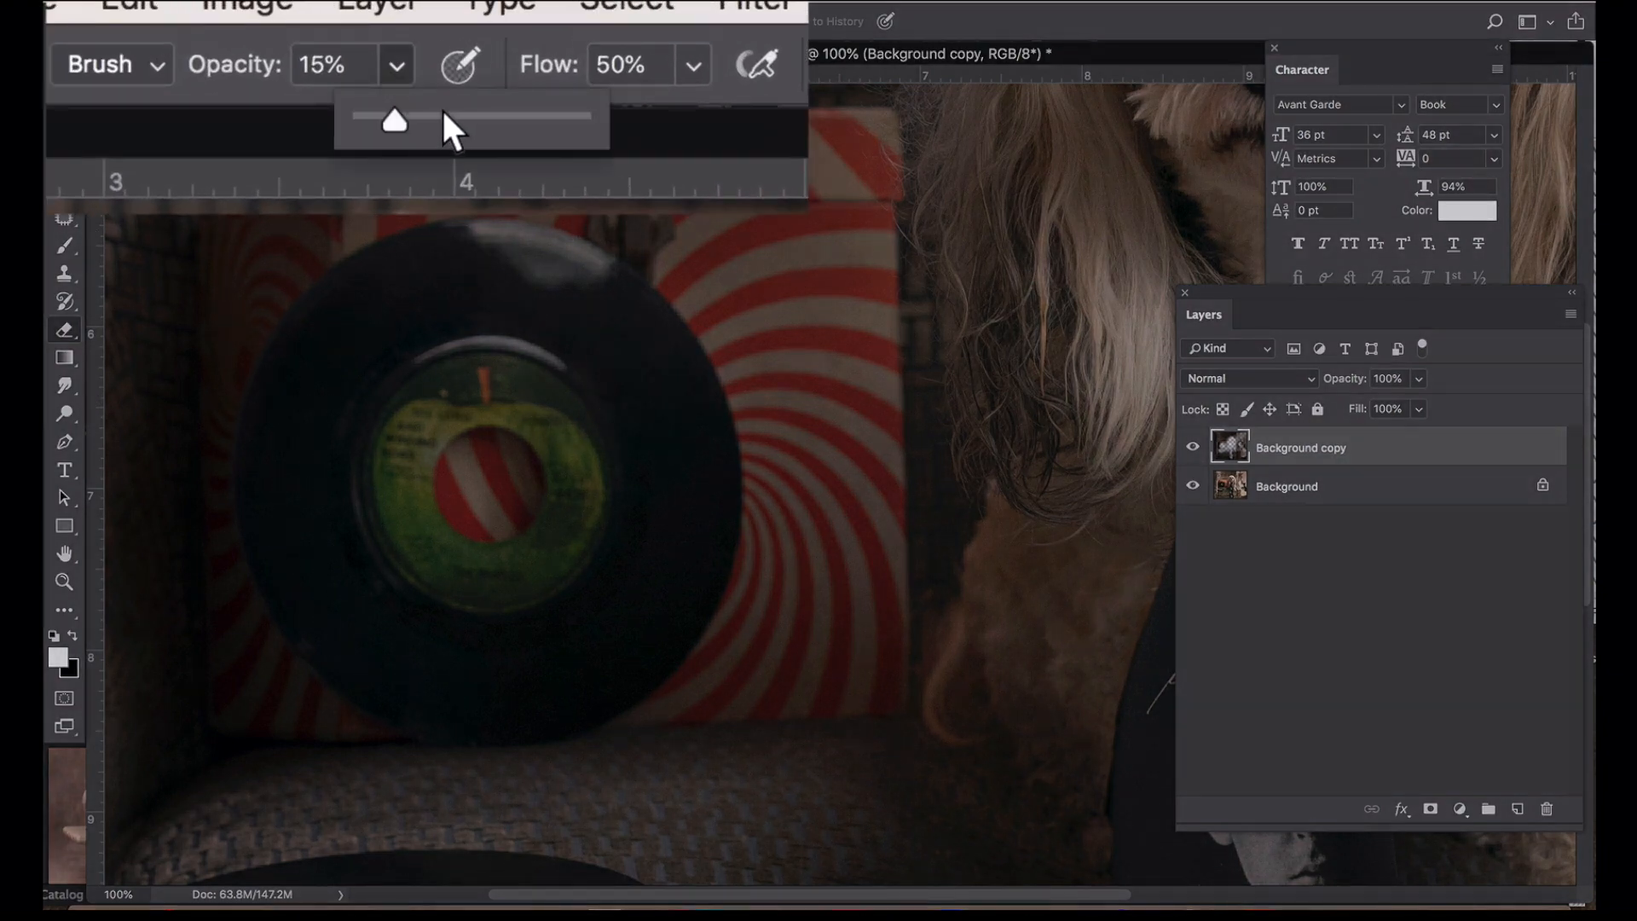
drag(429, 41, 453, 41)
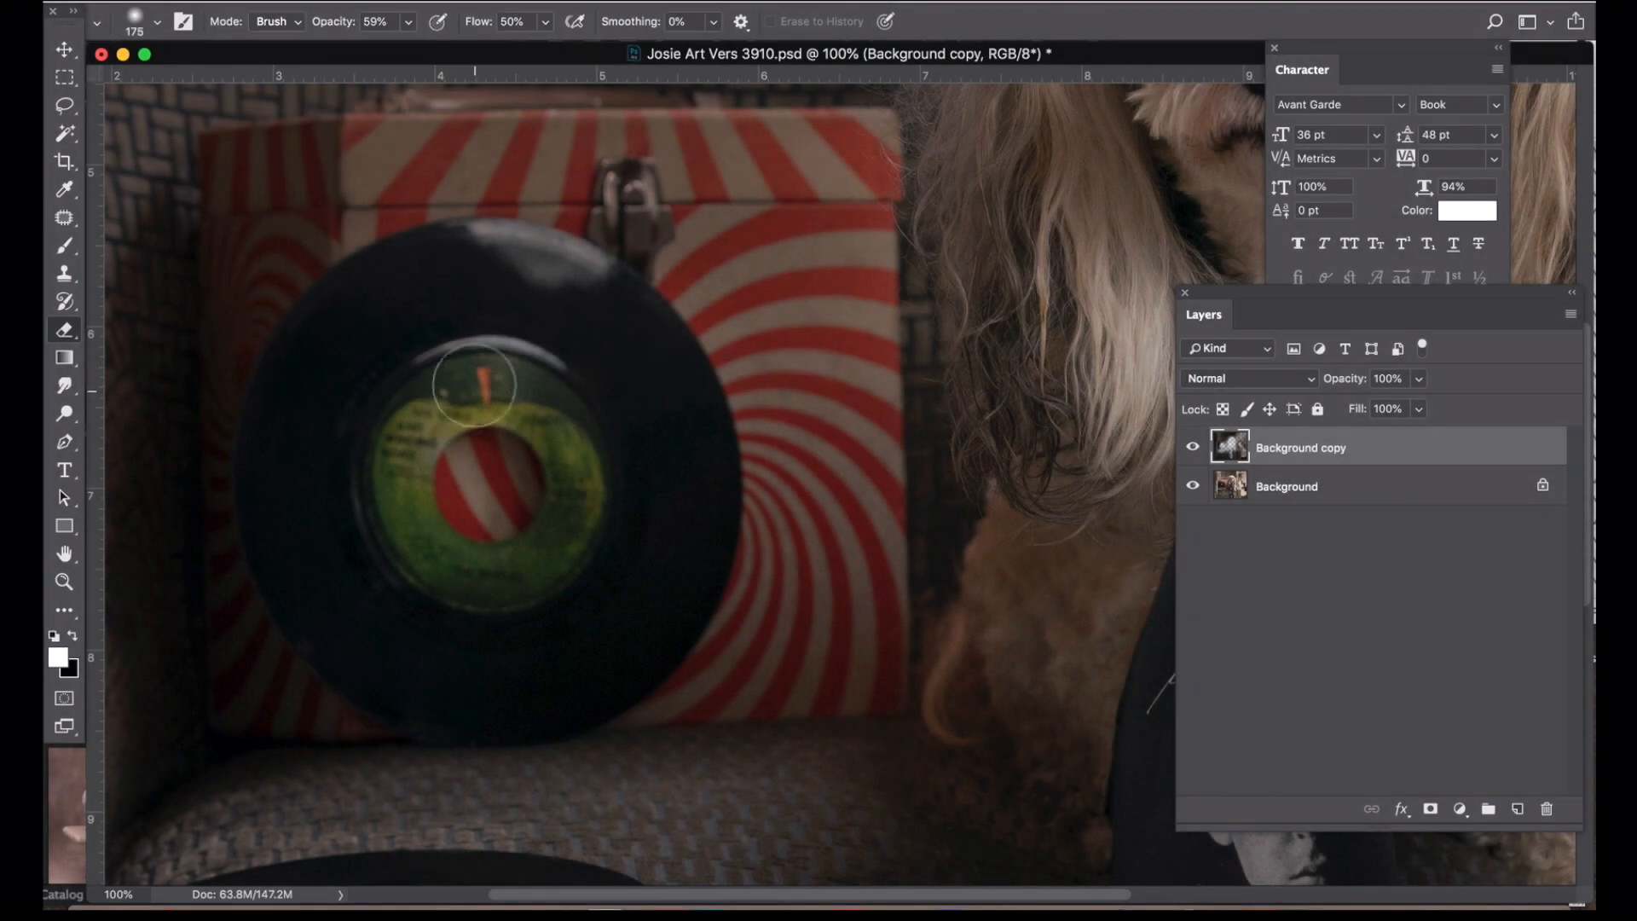
click(532, 296)
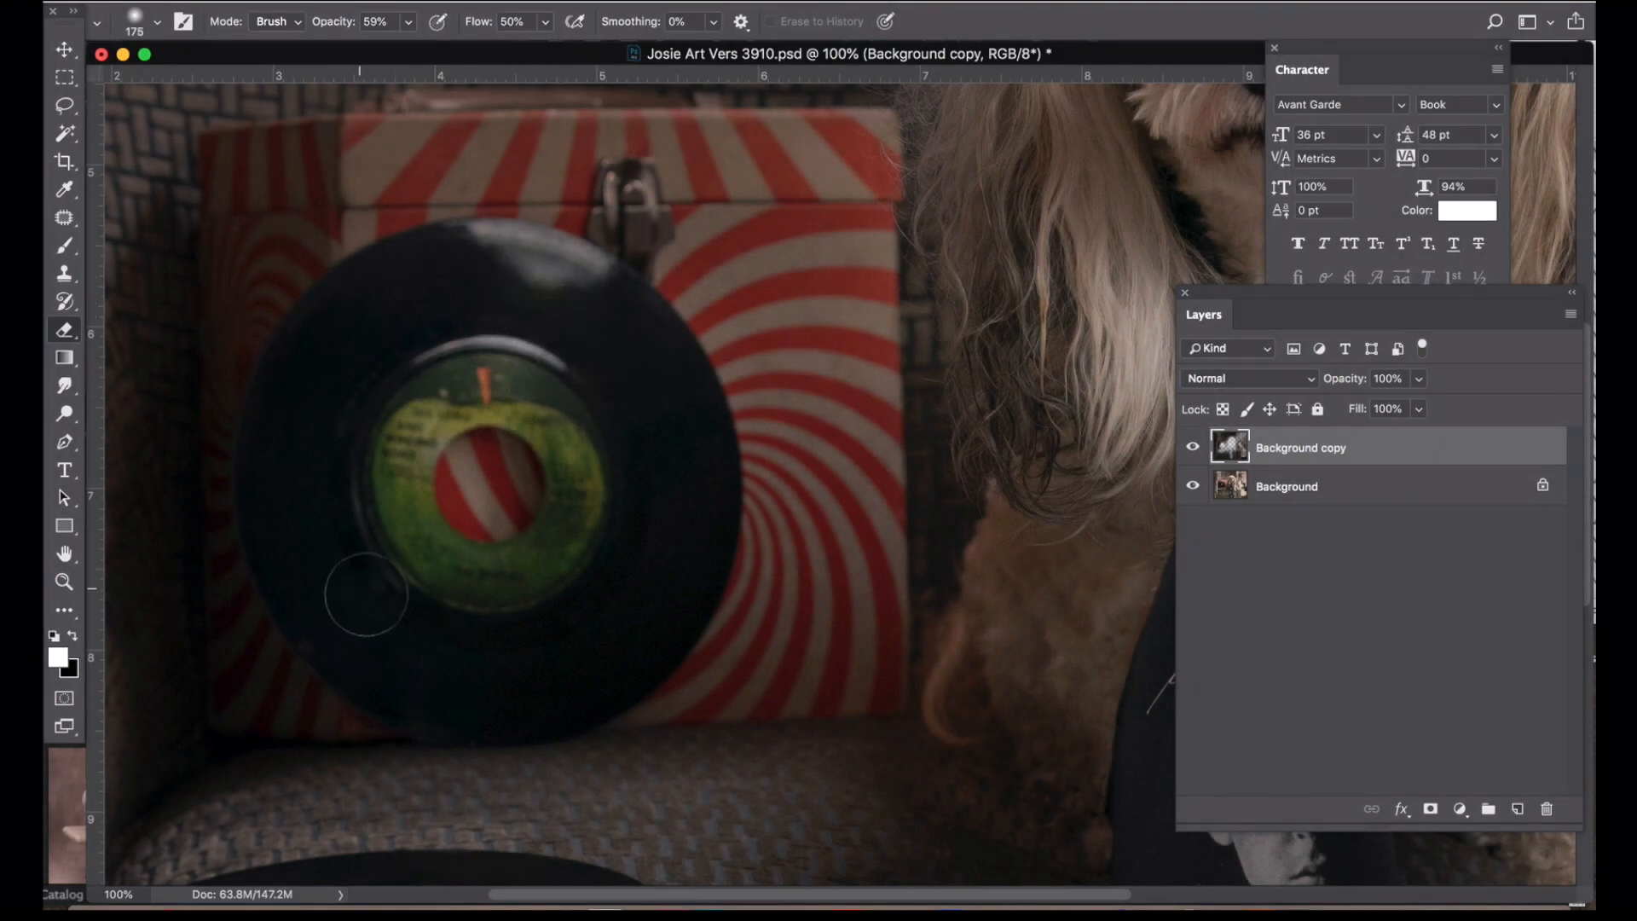
click(437, 483)
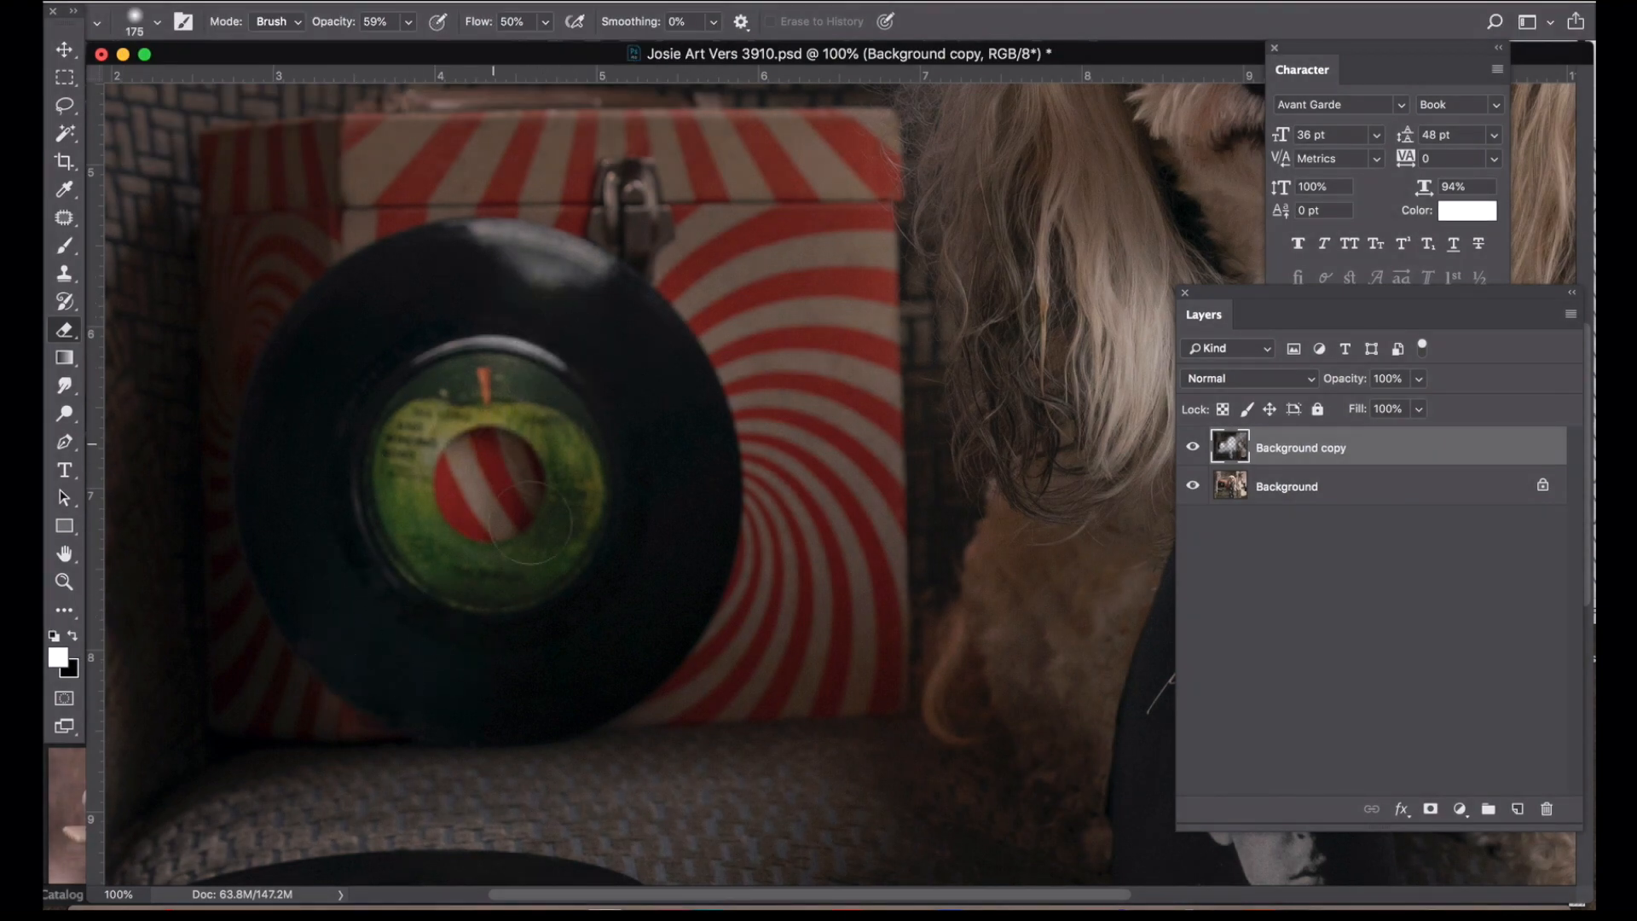
scroll(529, 522, down, 10)
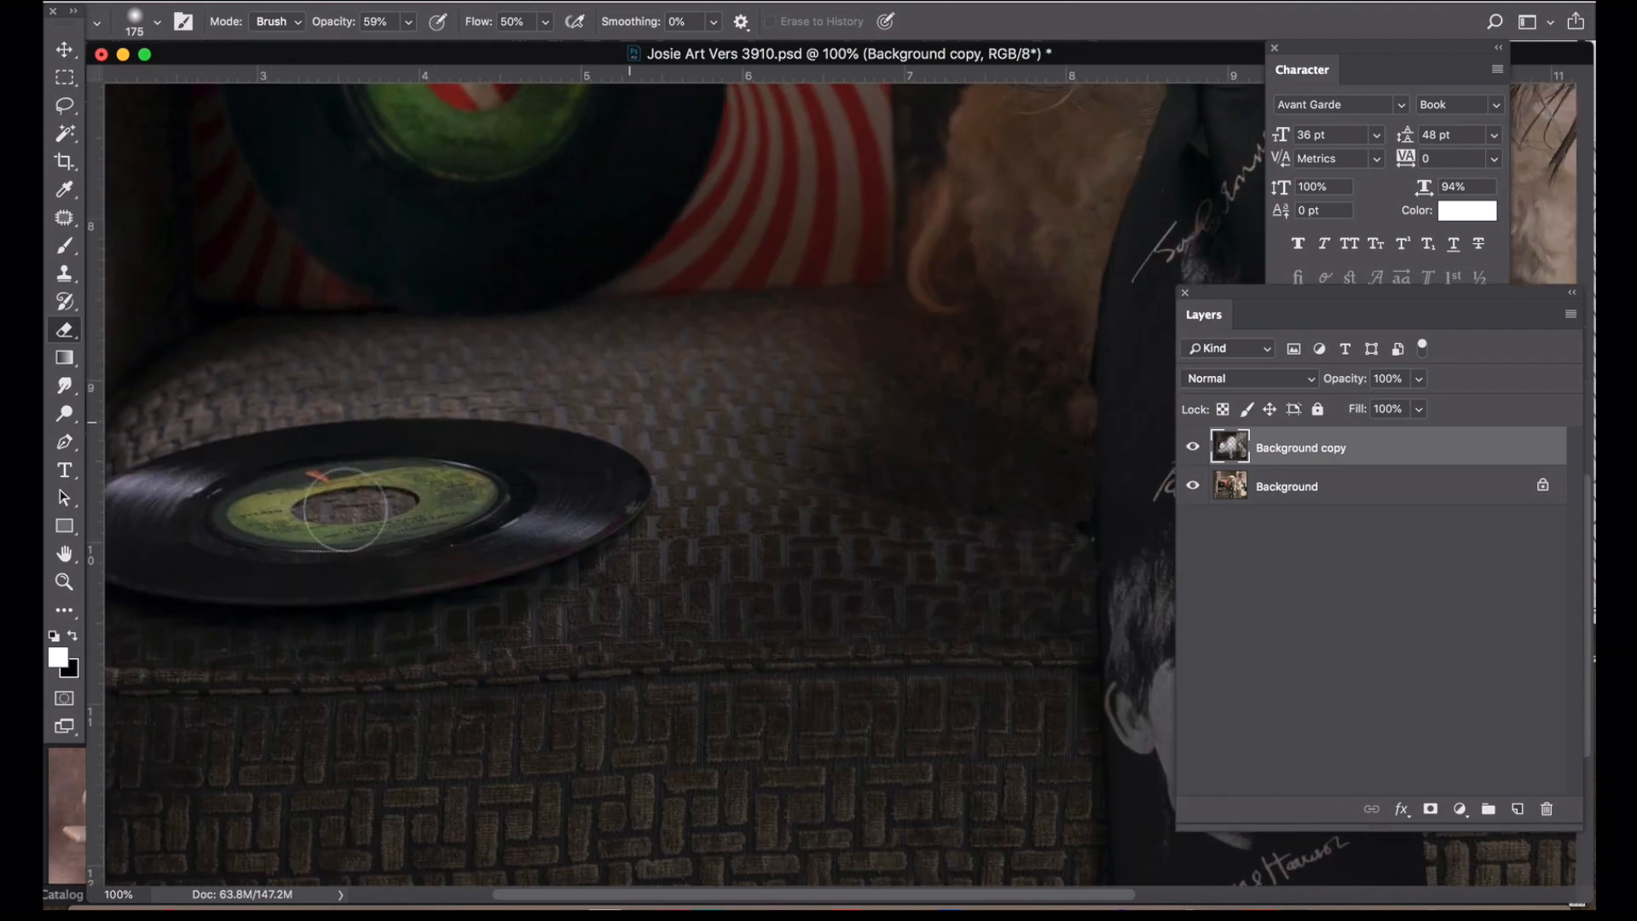
drag(266, 515, 478, 478)
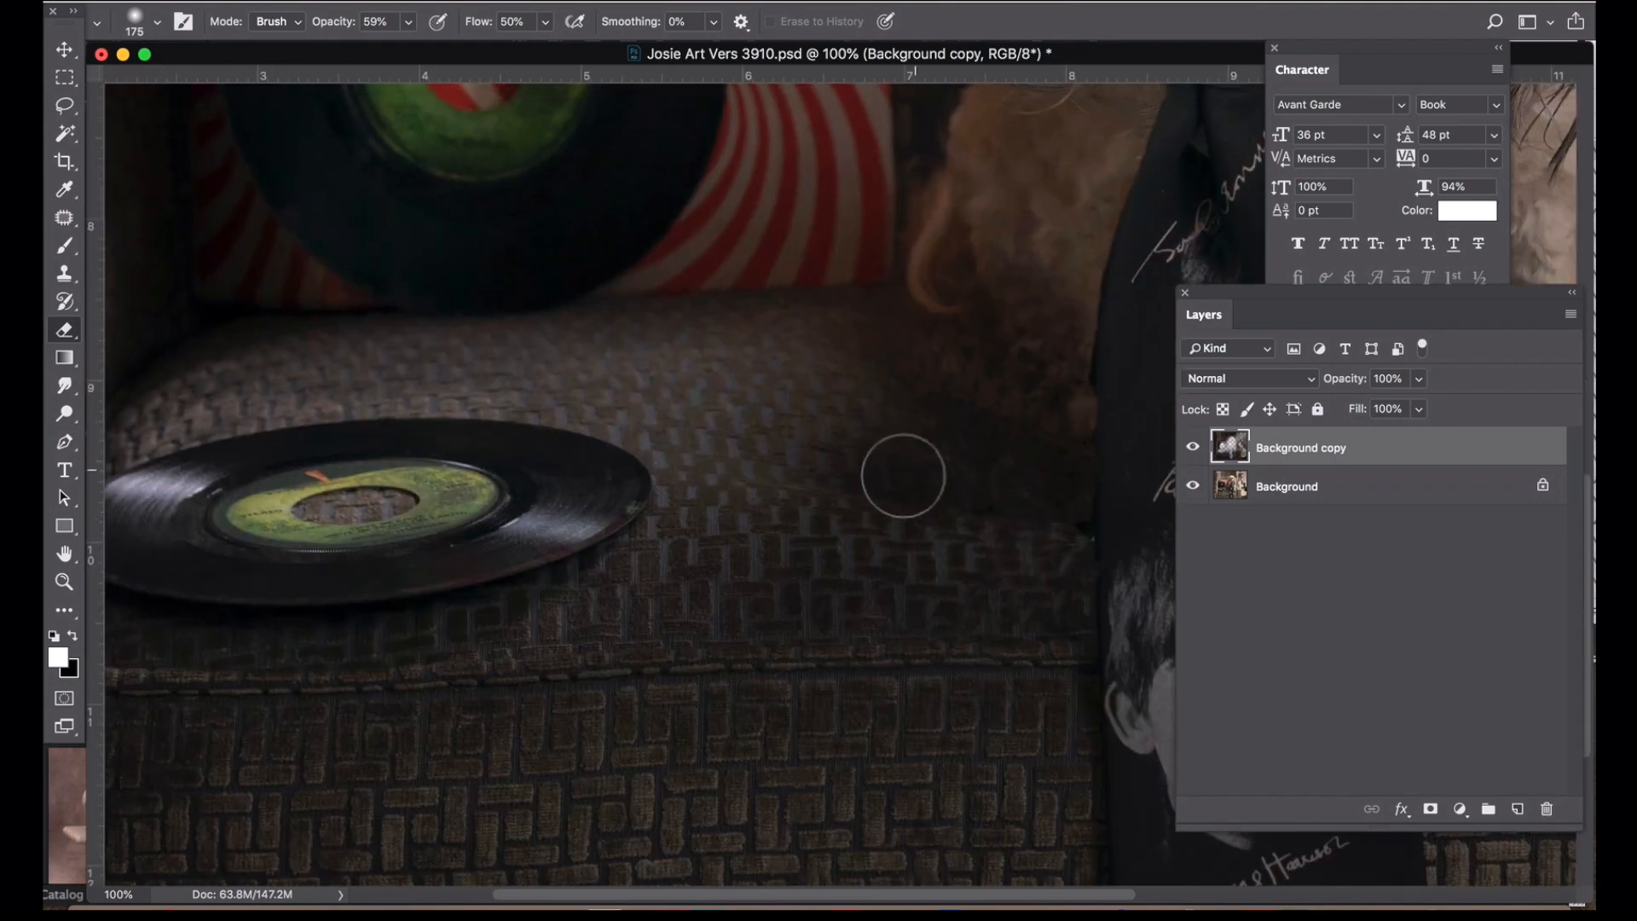
- Erase the dark layer over the portrait faces printed down the dog's tie, keeping the size 175 Eraser at 59% opacity
scroll(902, 475, right, 15)
scroll(903, 474, up, 5)
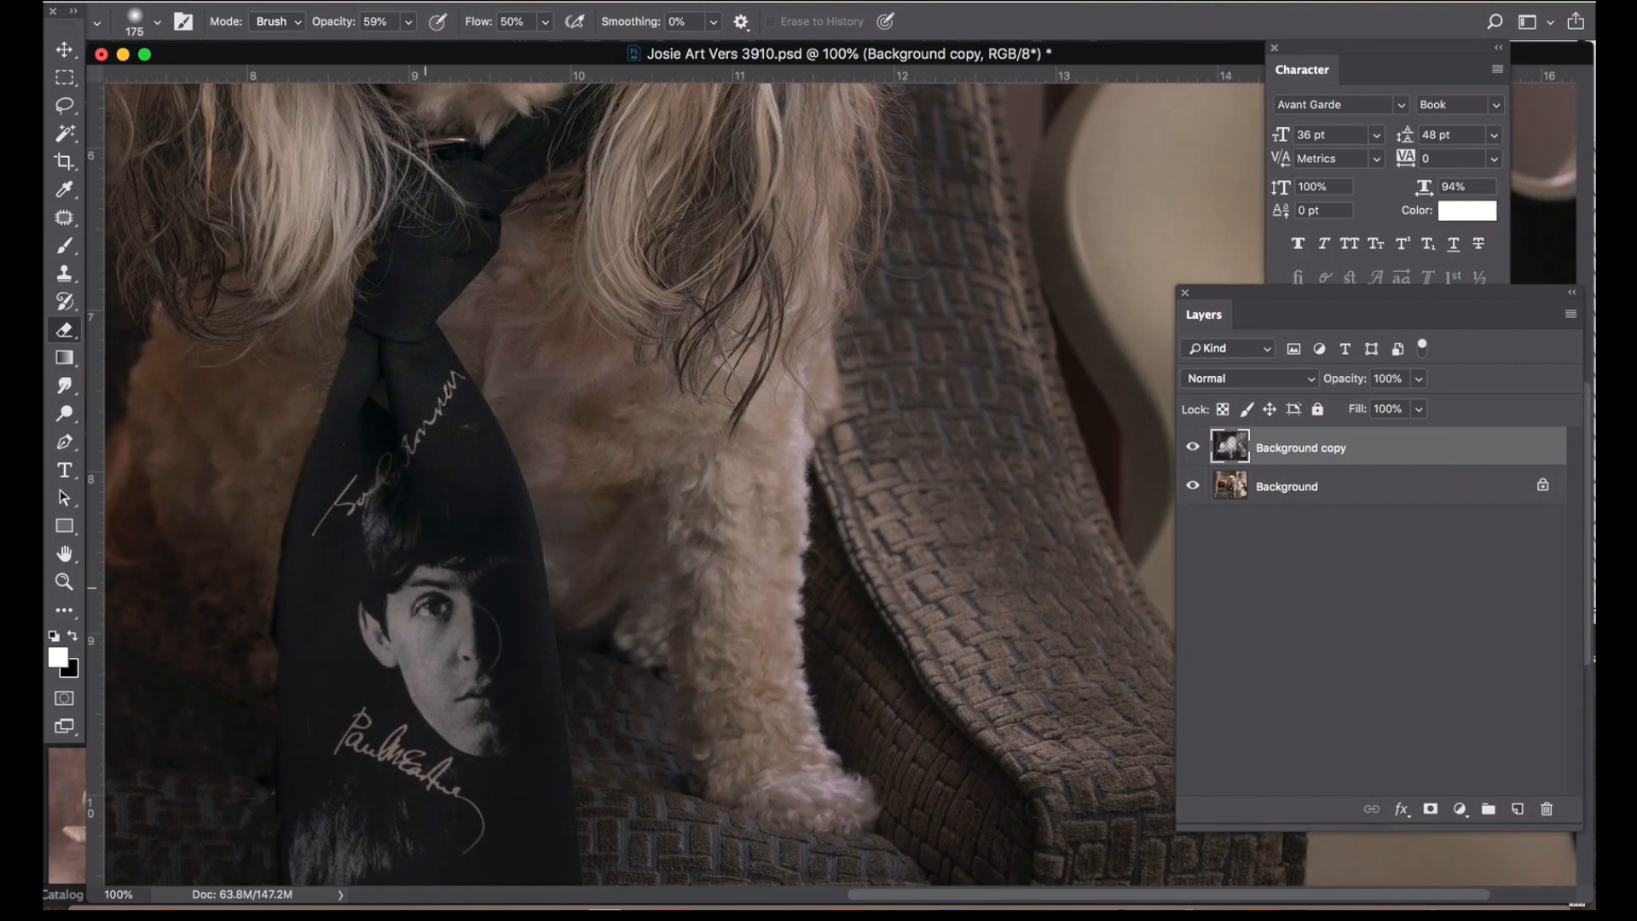
scroll(461, 511, down, 10)
scroll(460, 512, left, 2)
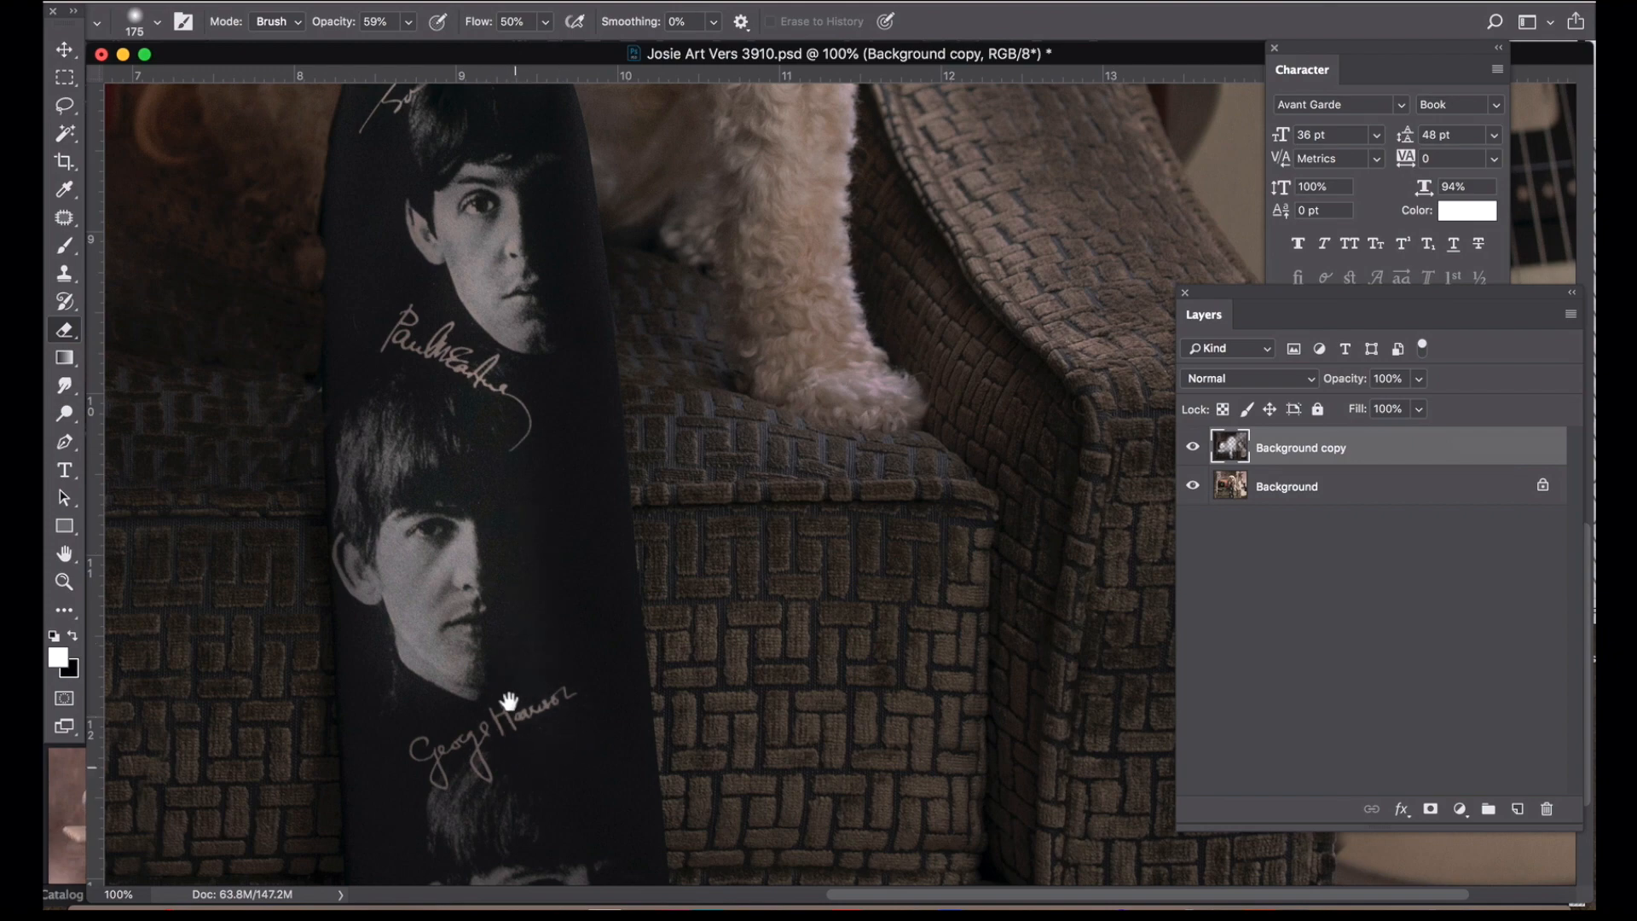
scroll(509, 700, down, 5)
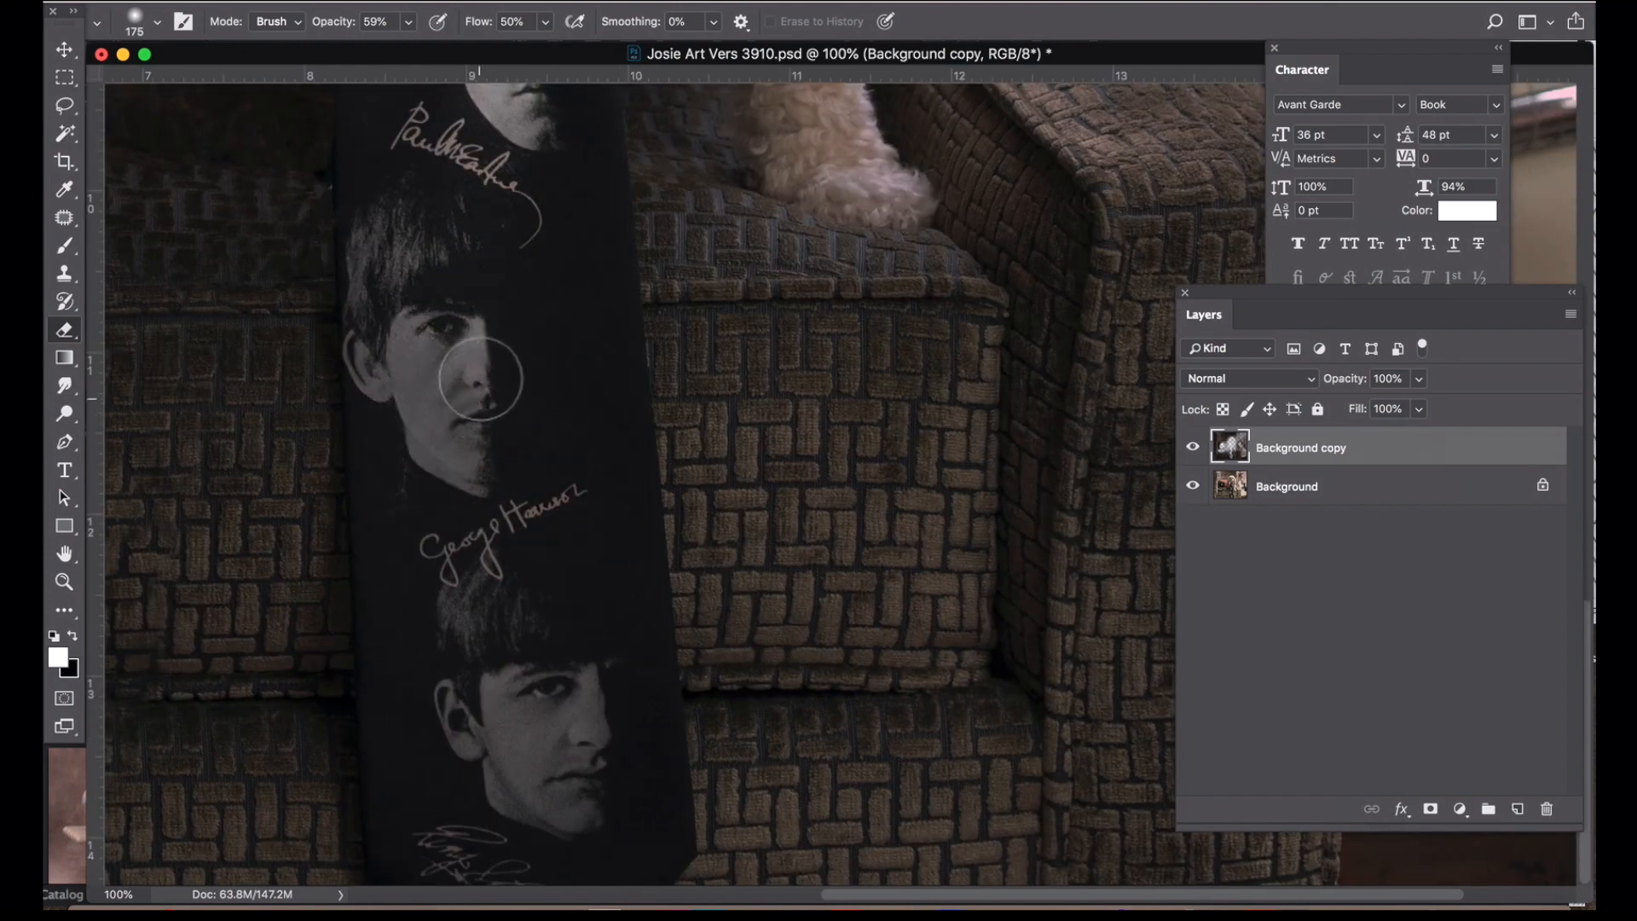
mouse_move(480, 378)
mouse_down()
mouse_move(431, 443)
mouse_move(407, 258)
mouse_up()
drag(540, 685, 530, 445)
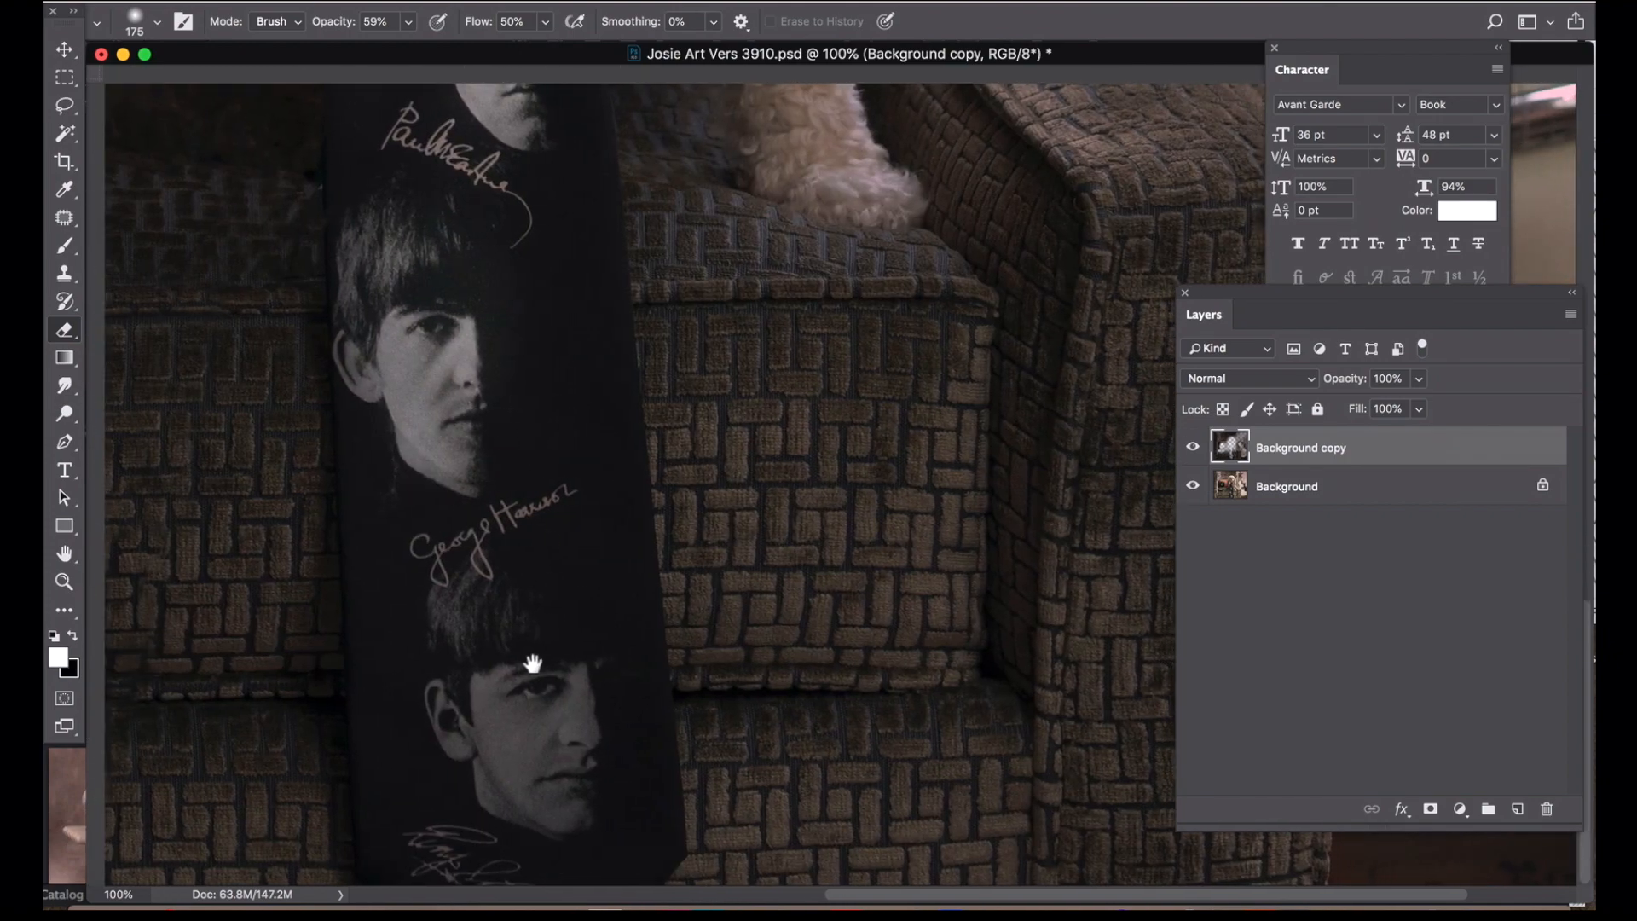
mouse_move(503, 682)
mouse_down()
mouse_move(569, 670)
mouse_move(446, 718)
mouse_move(540, 730)
mouse_move(550, 302)
mouse_up()
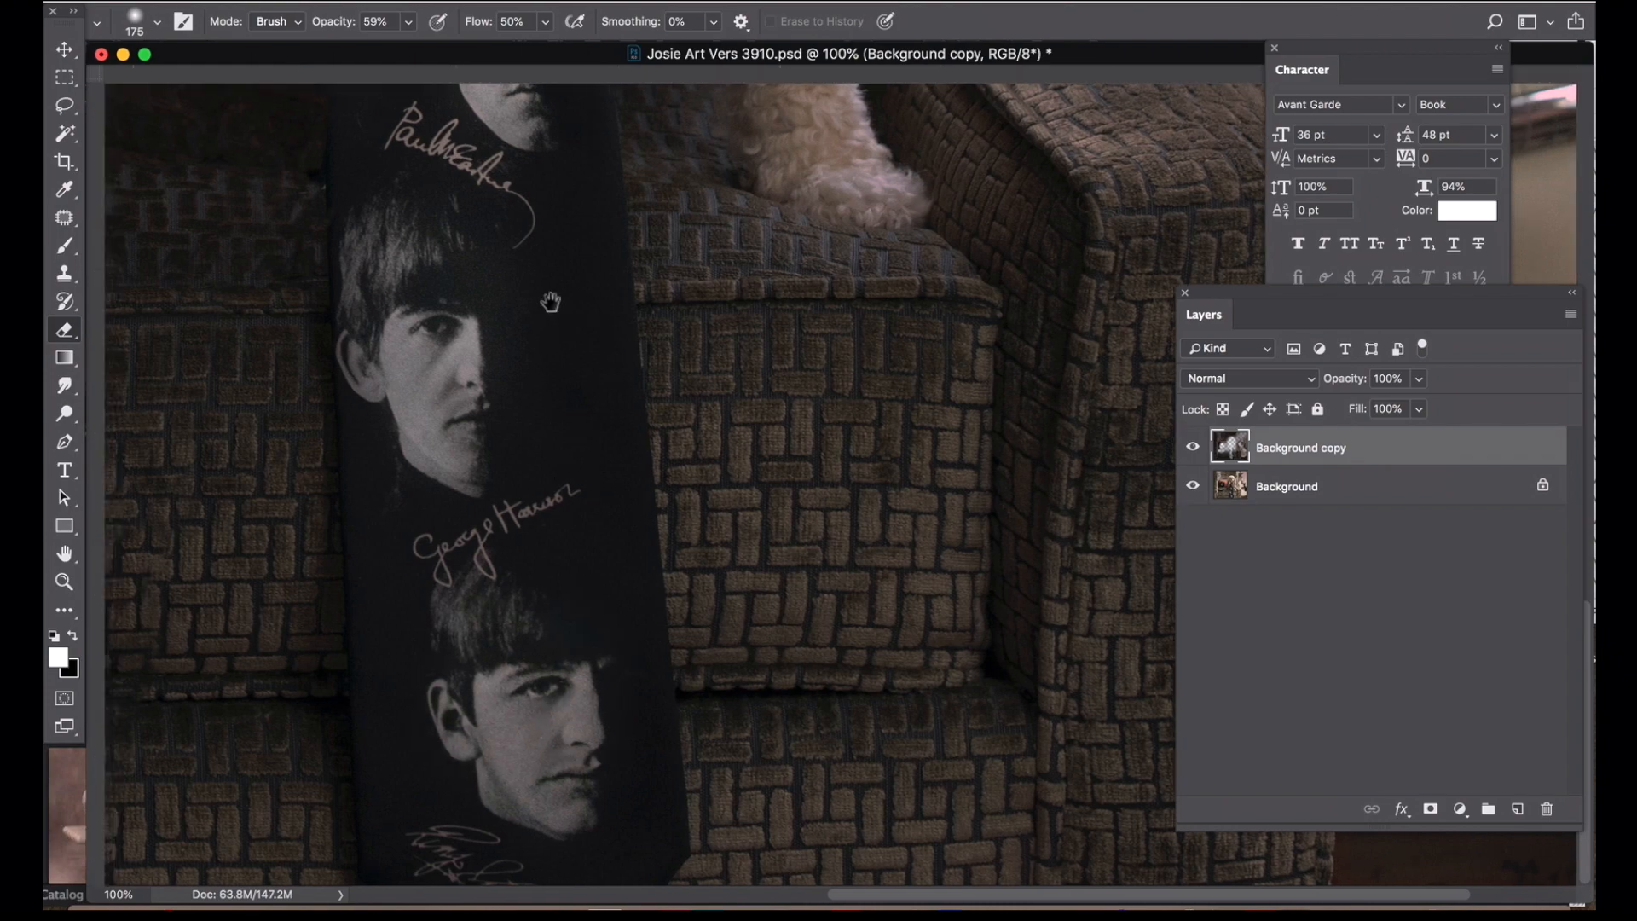
- Lower the Eraser opacity to 17% and lightly erase the dark layer over the dog's fur around the tie
alt+click(777, 428)
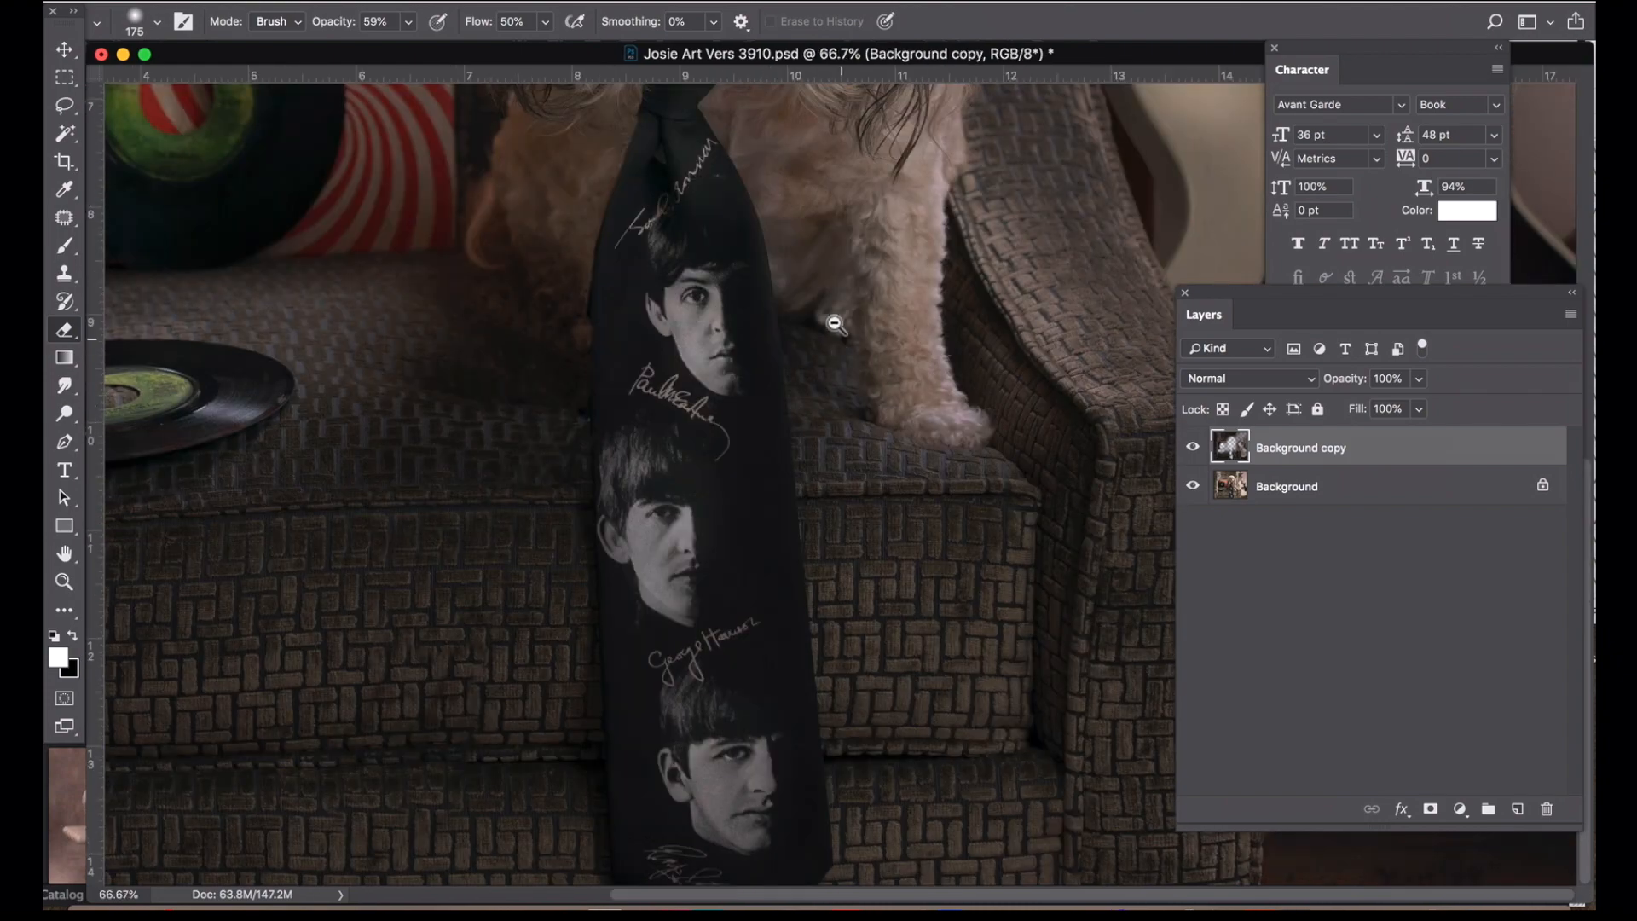
super+click(620, 281)
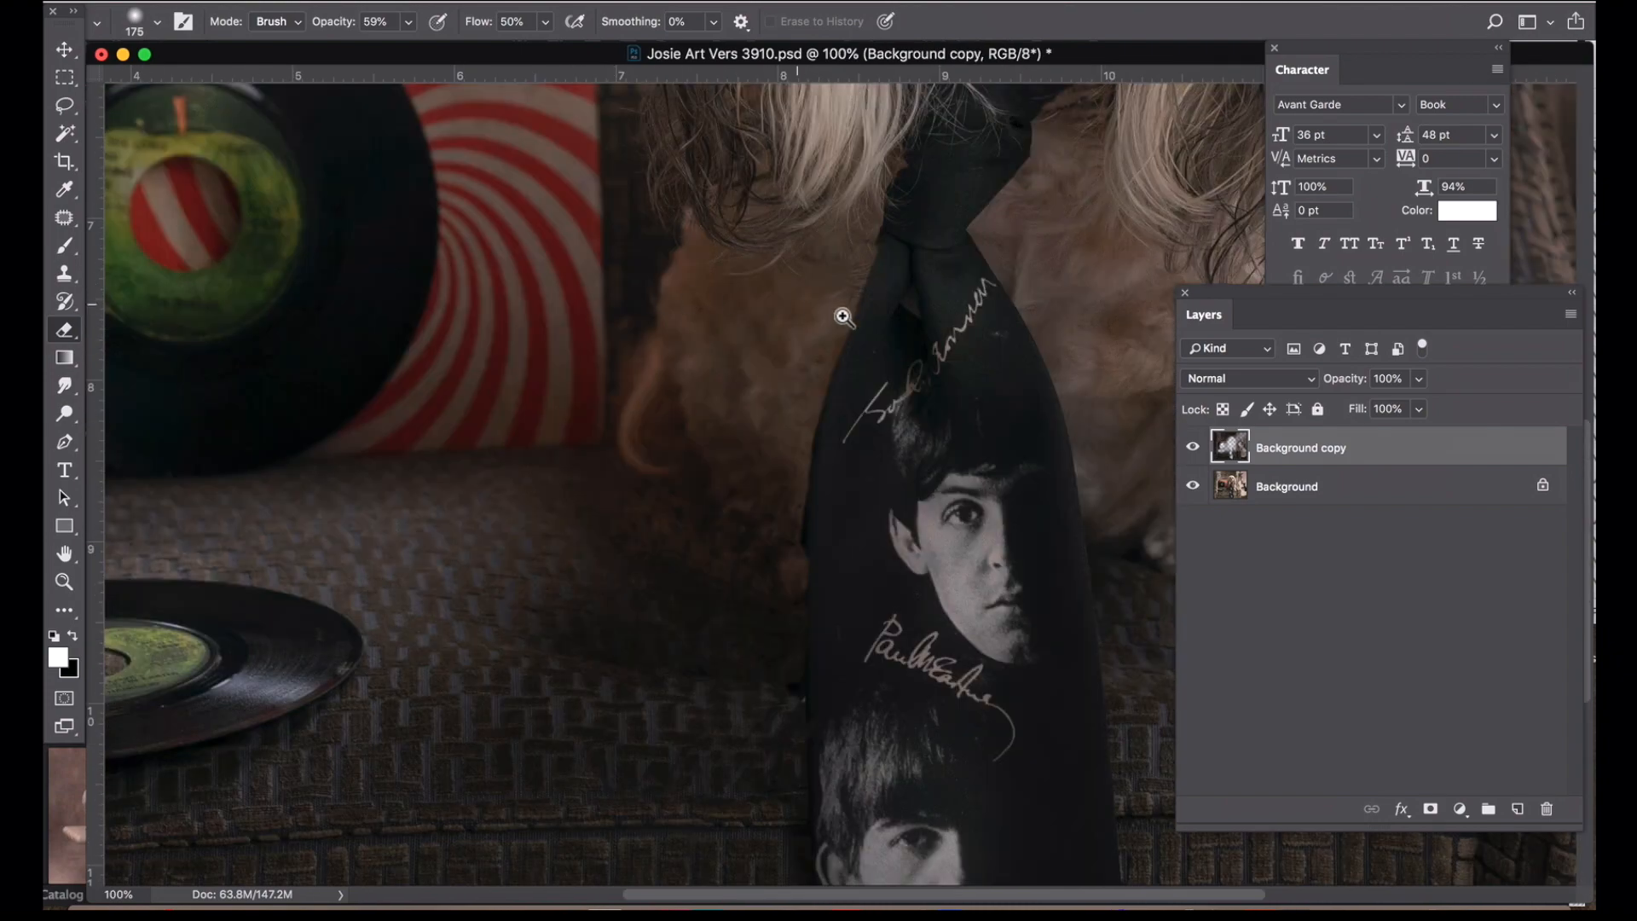
click(409, 21)
drag(369, 55, 364, 54)
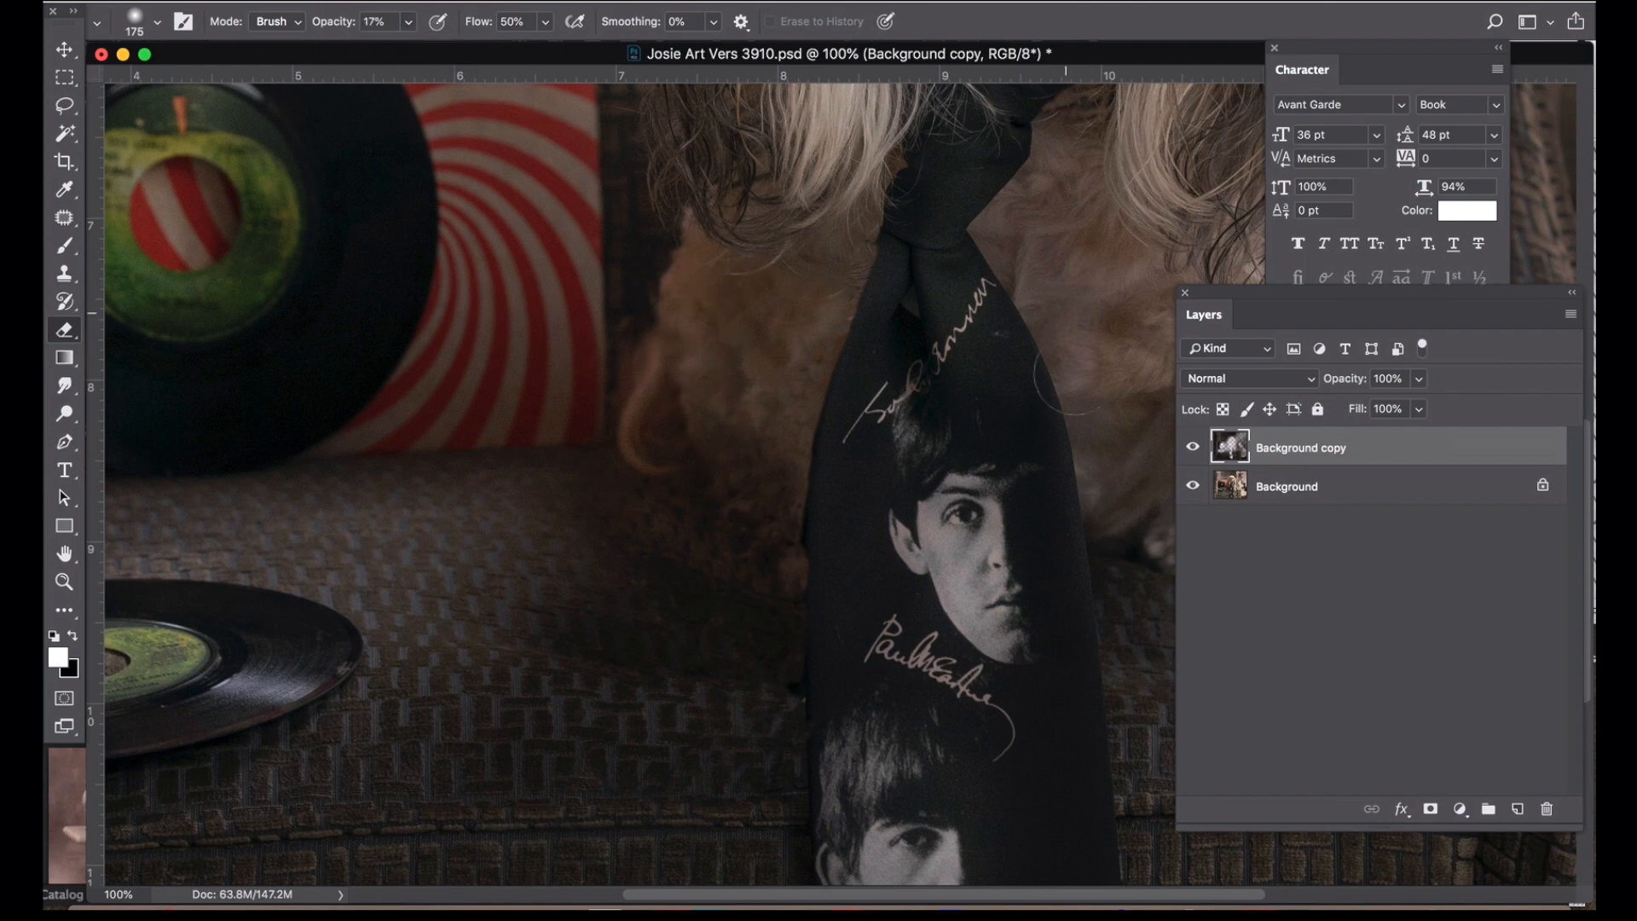
key(super+minus)
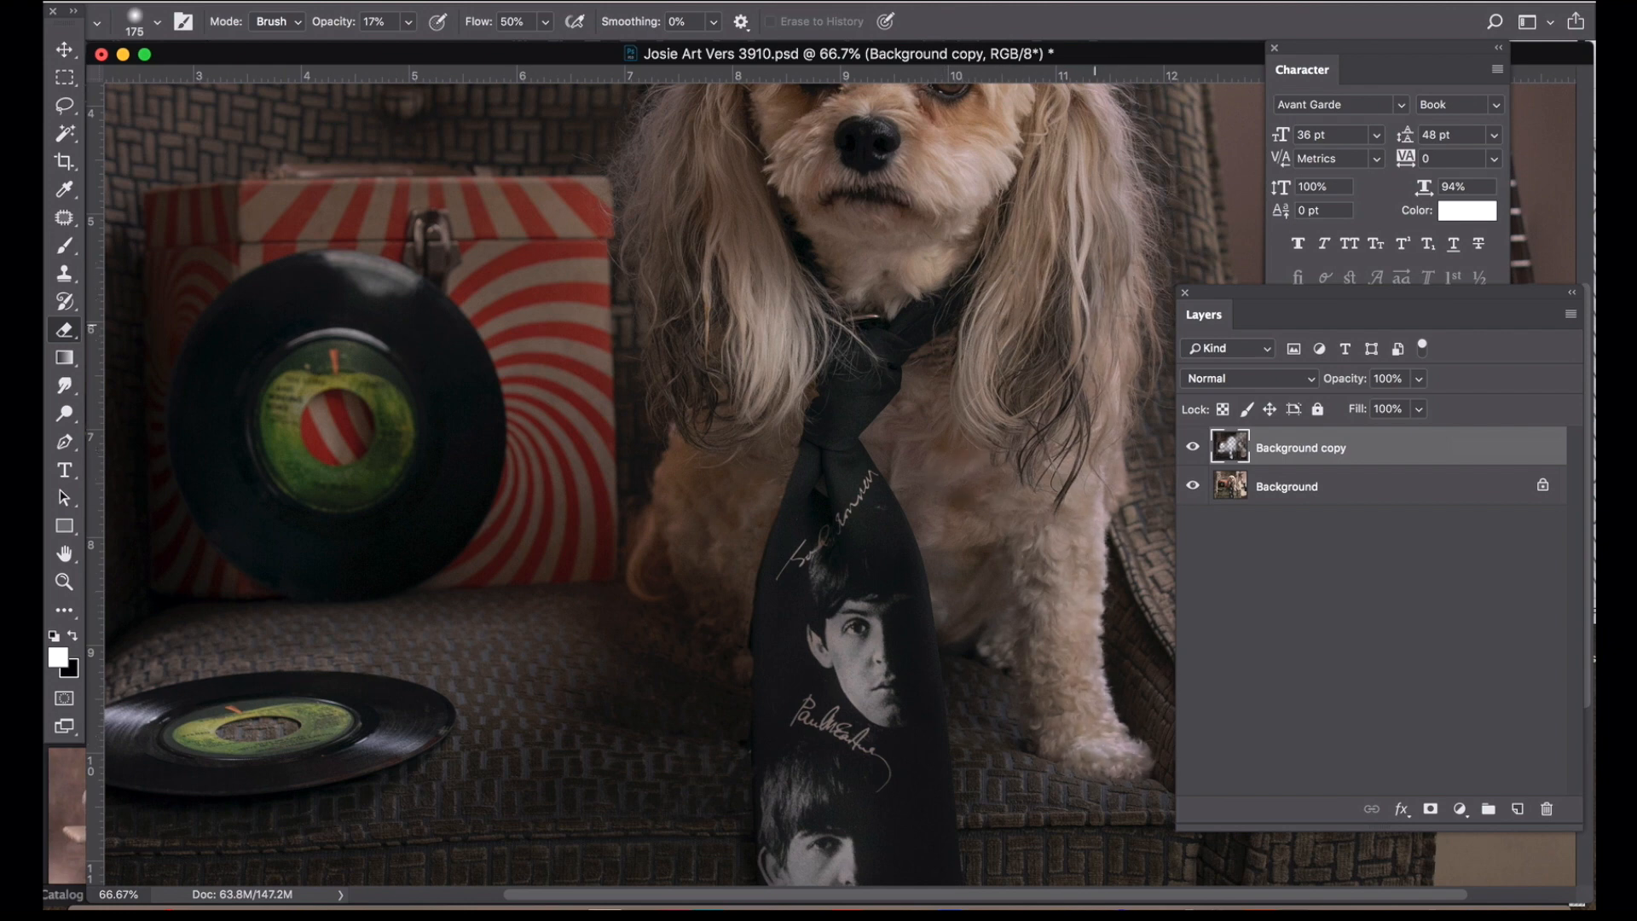
scroll(1108, 341, up, 5)
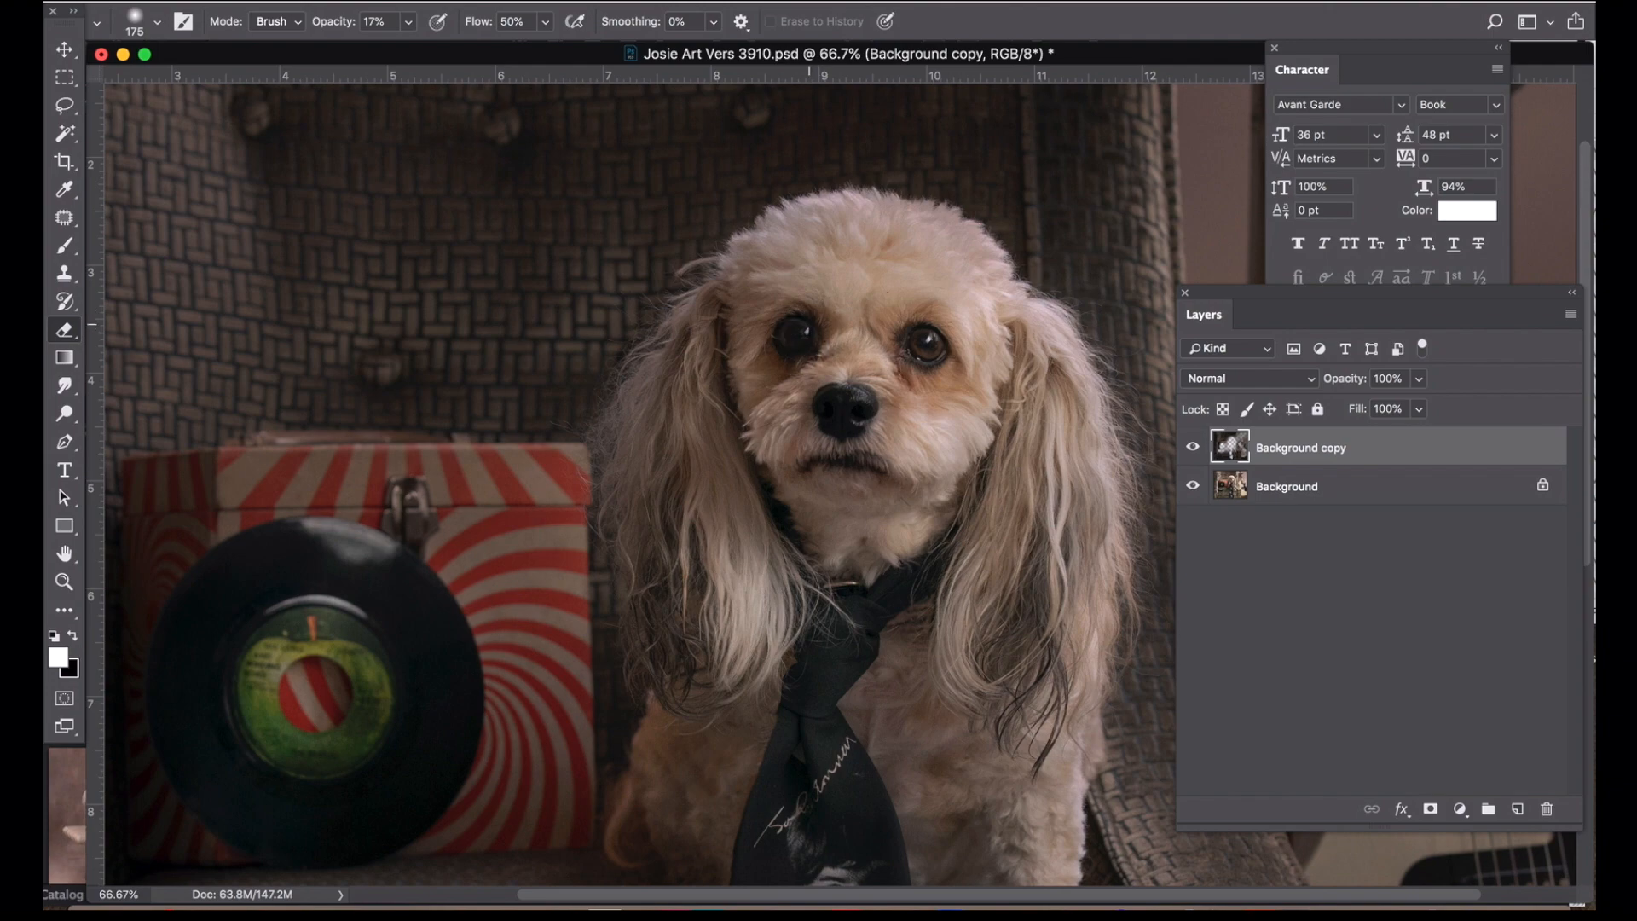
- Toggle the Background layer's visibility to check the erased areas of the dark layer
click(1192, 486)
click(1191, 486)
click(1192, 485)
click(1191, 486)
- Enlarge the document window around the full image and compare it with and without the Background copy layer
alt+click(883, 465)
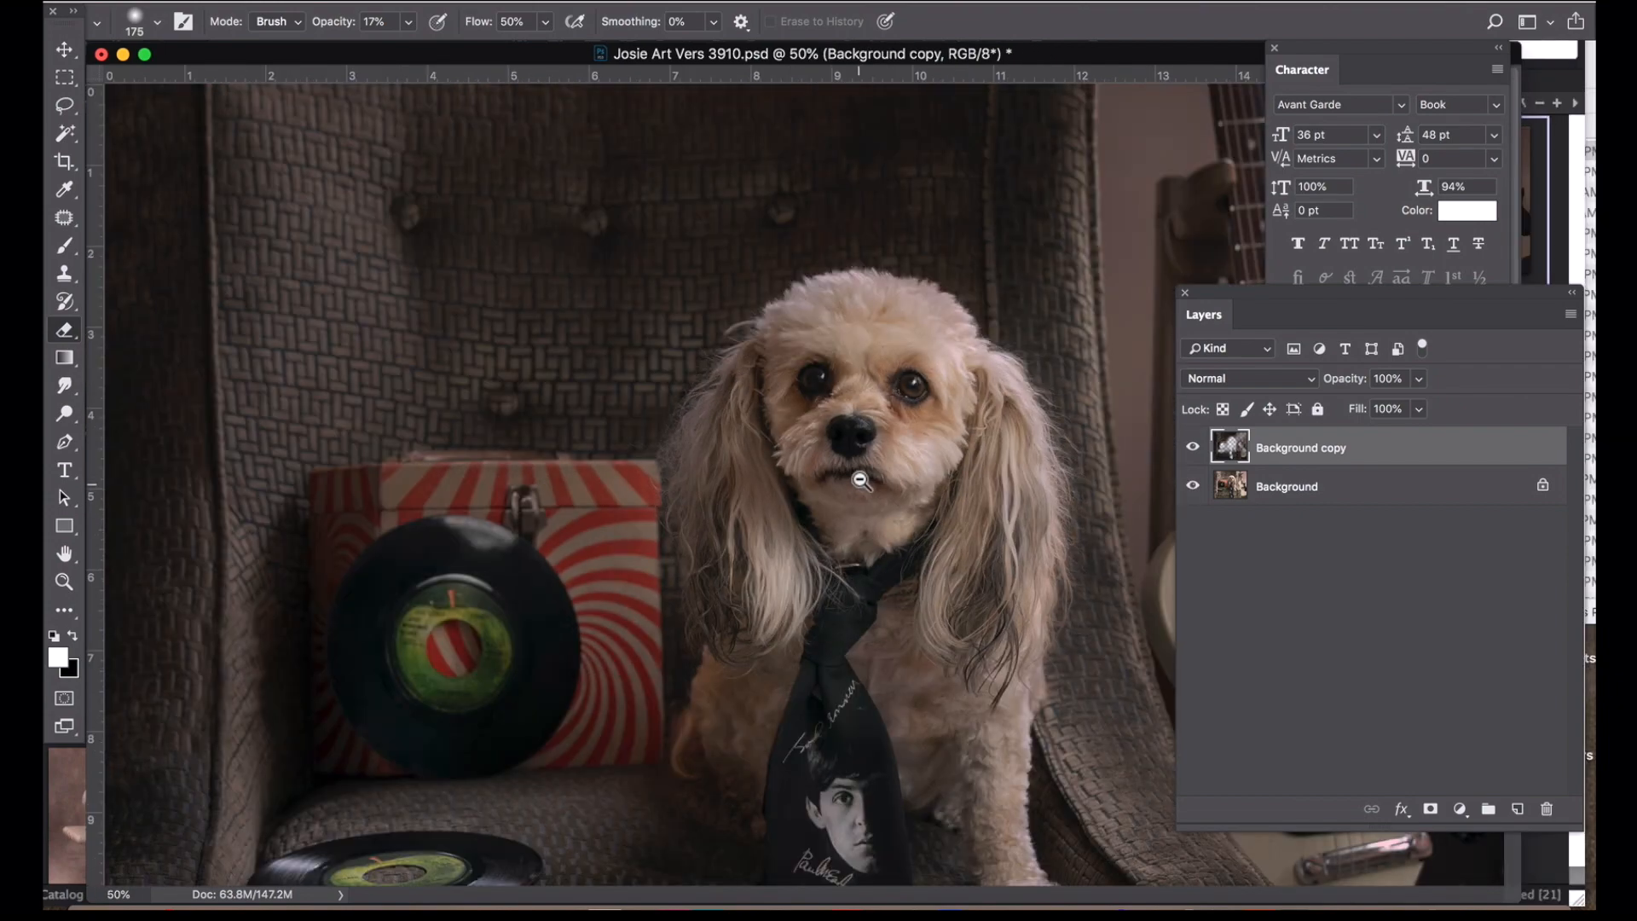
alt+click(847, 481)
alt+click(760, 468)
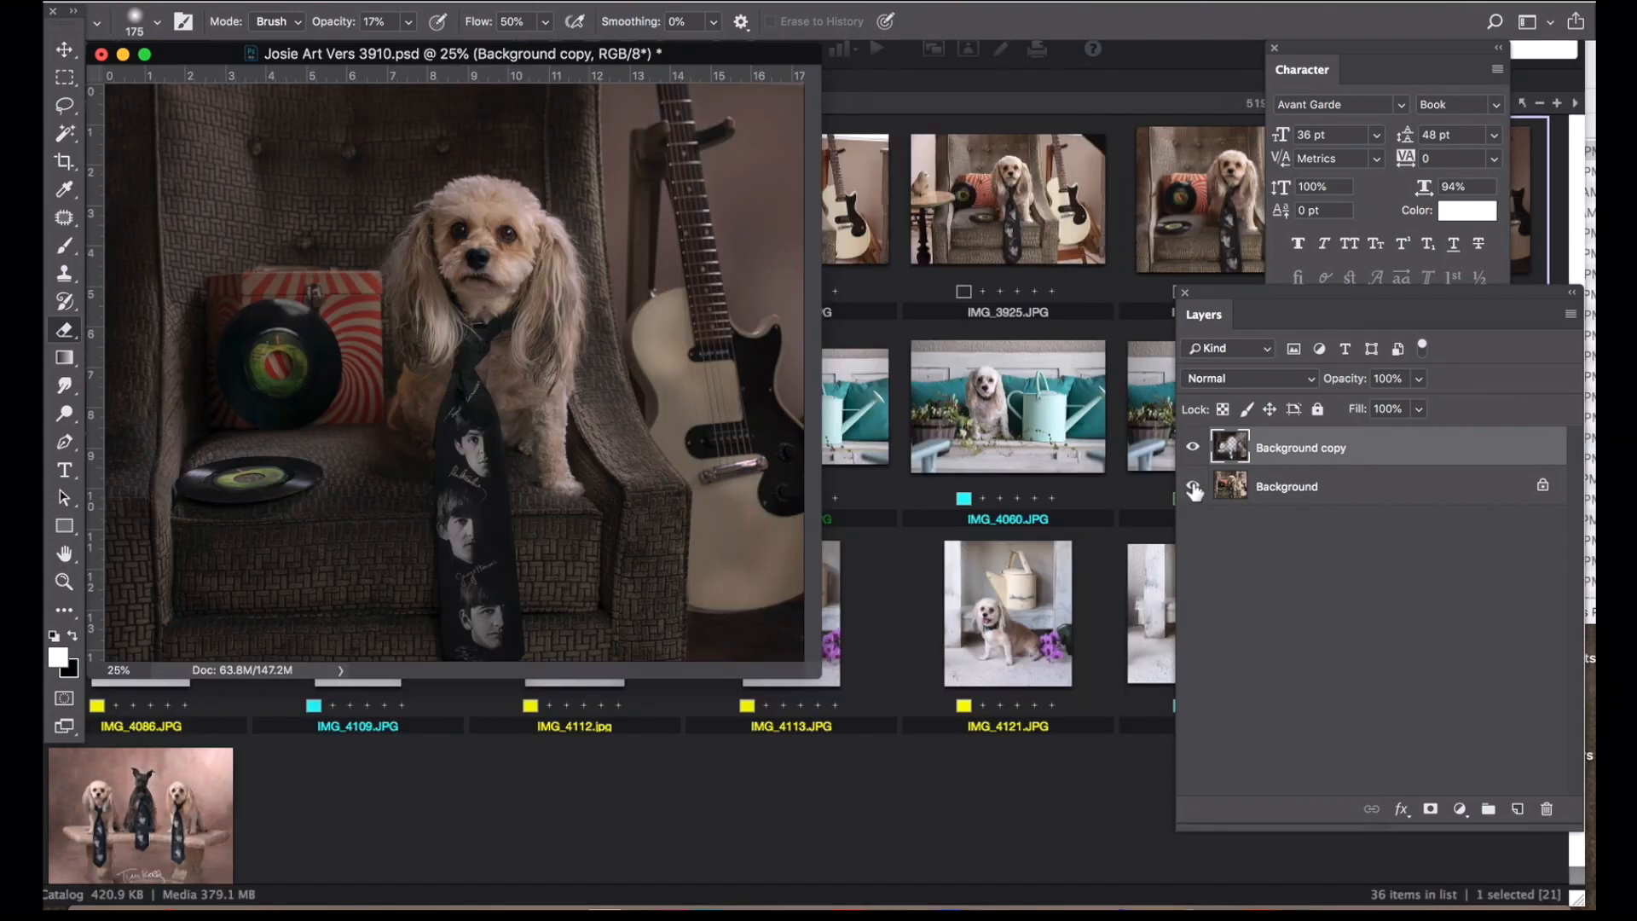
click(1192, 449)
click(1192, 449)
drag(820, 678, 1182, 898)
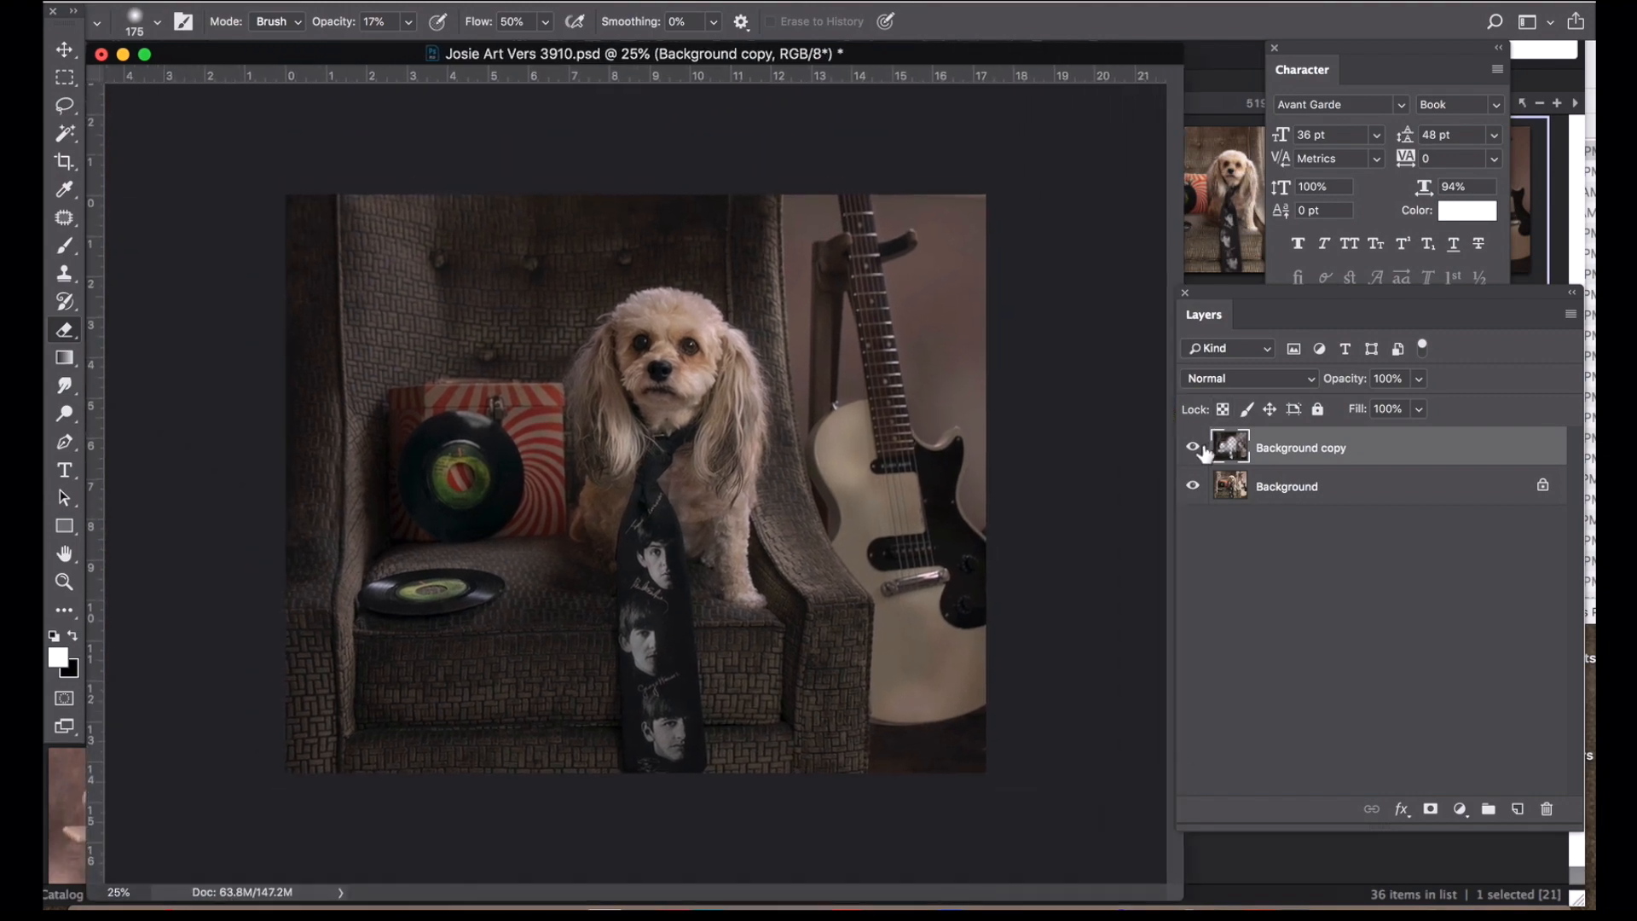
click(1186, 450)
click(1190, 450)
click(1192, 451)
click(1193, 452)
click(1193, 450)
click(1193, 452)
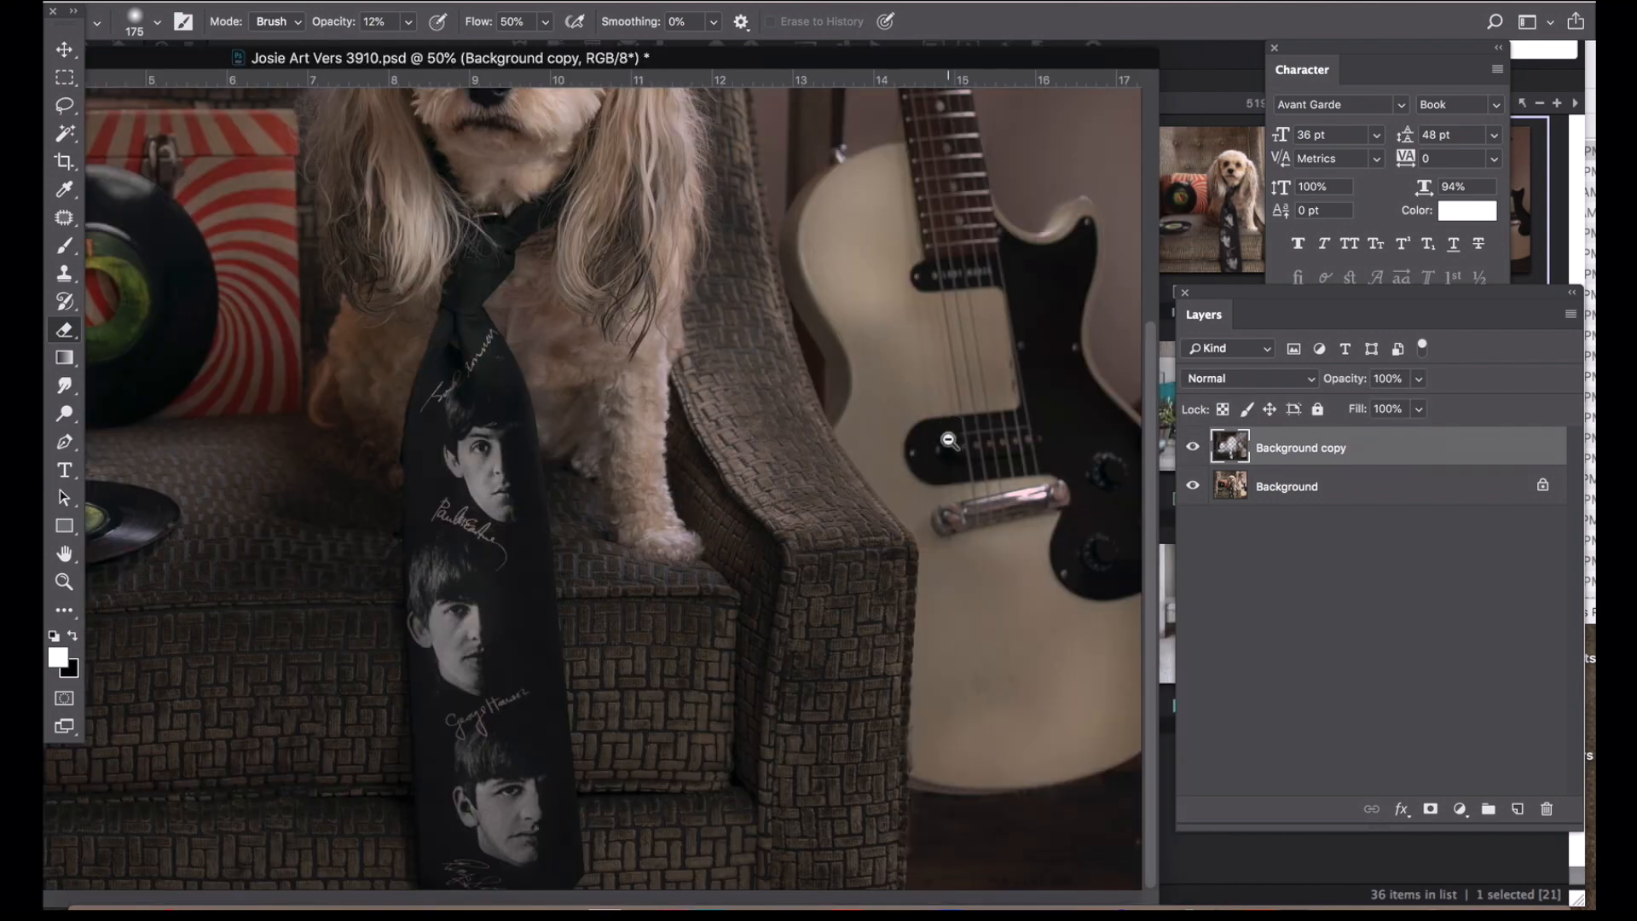
- Darken the chair's armrest edge beside the records with a size 200 Burn tool set to Midtones and 53% exposure
alt+super+click(946, 440)
super+click(464, 581)
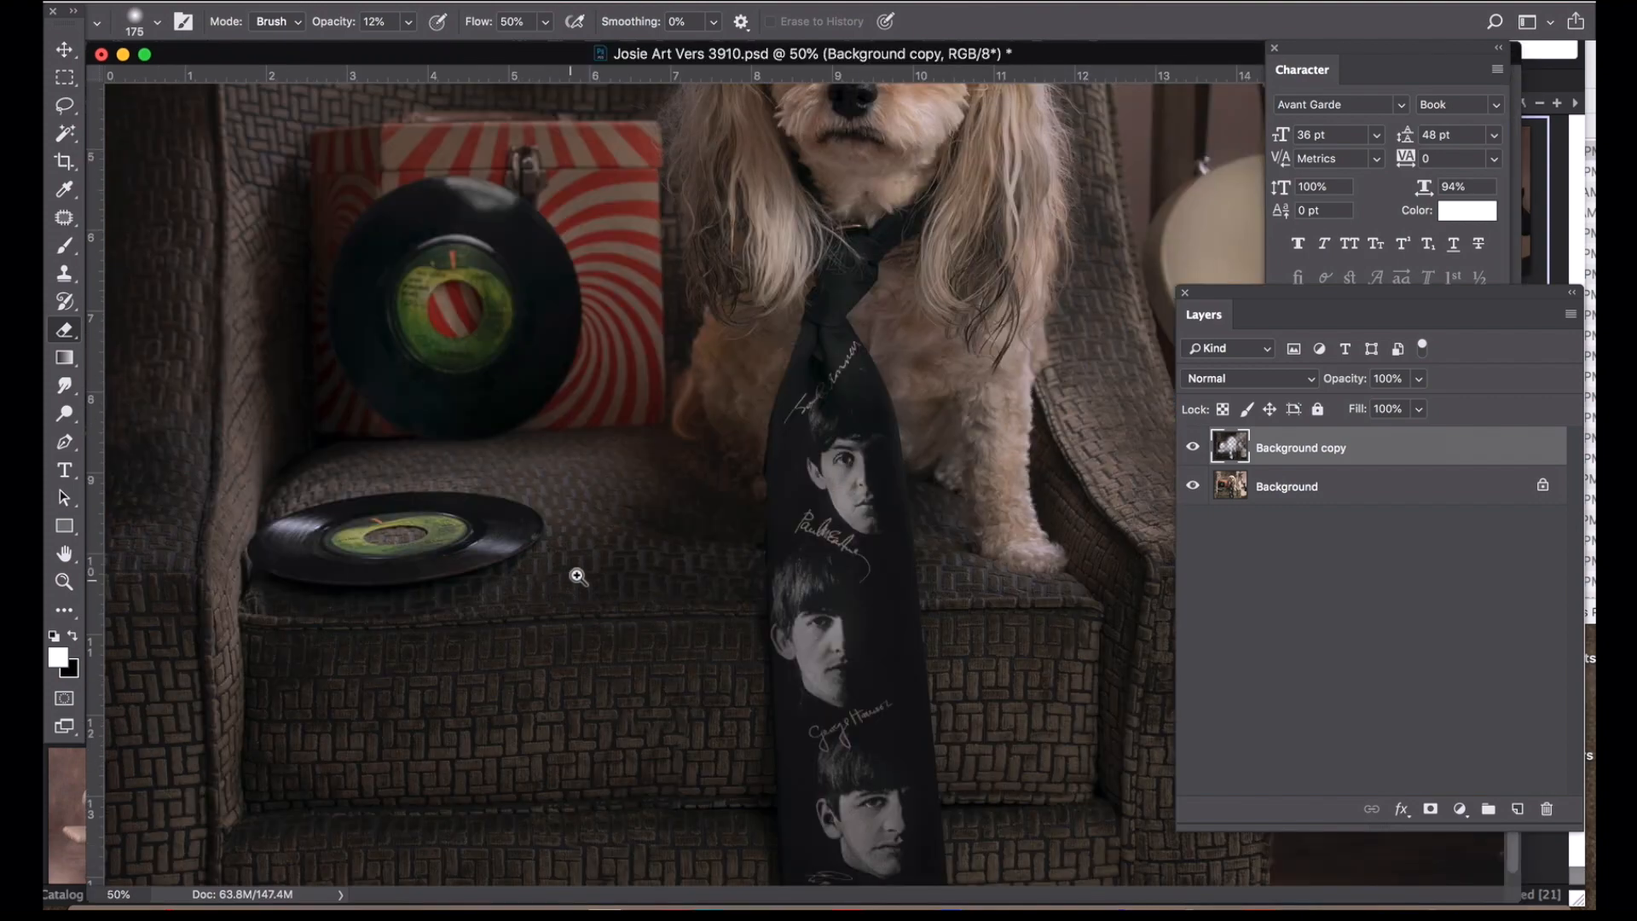
super+click(579, 577)
drag(650, 516, 650, 537)
scroll(650, 536, up, 5)
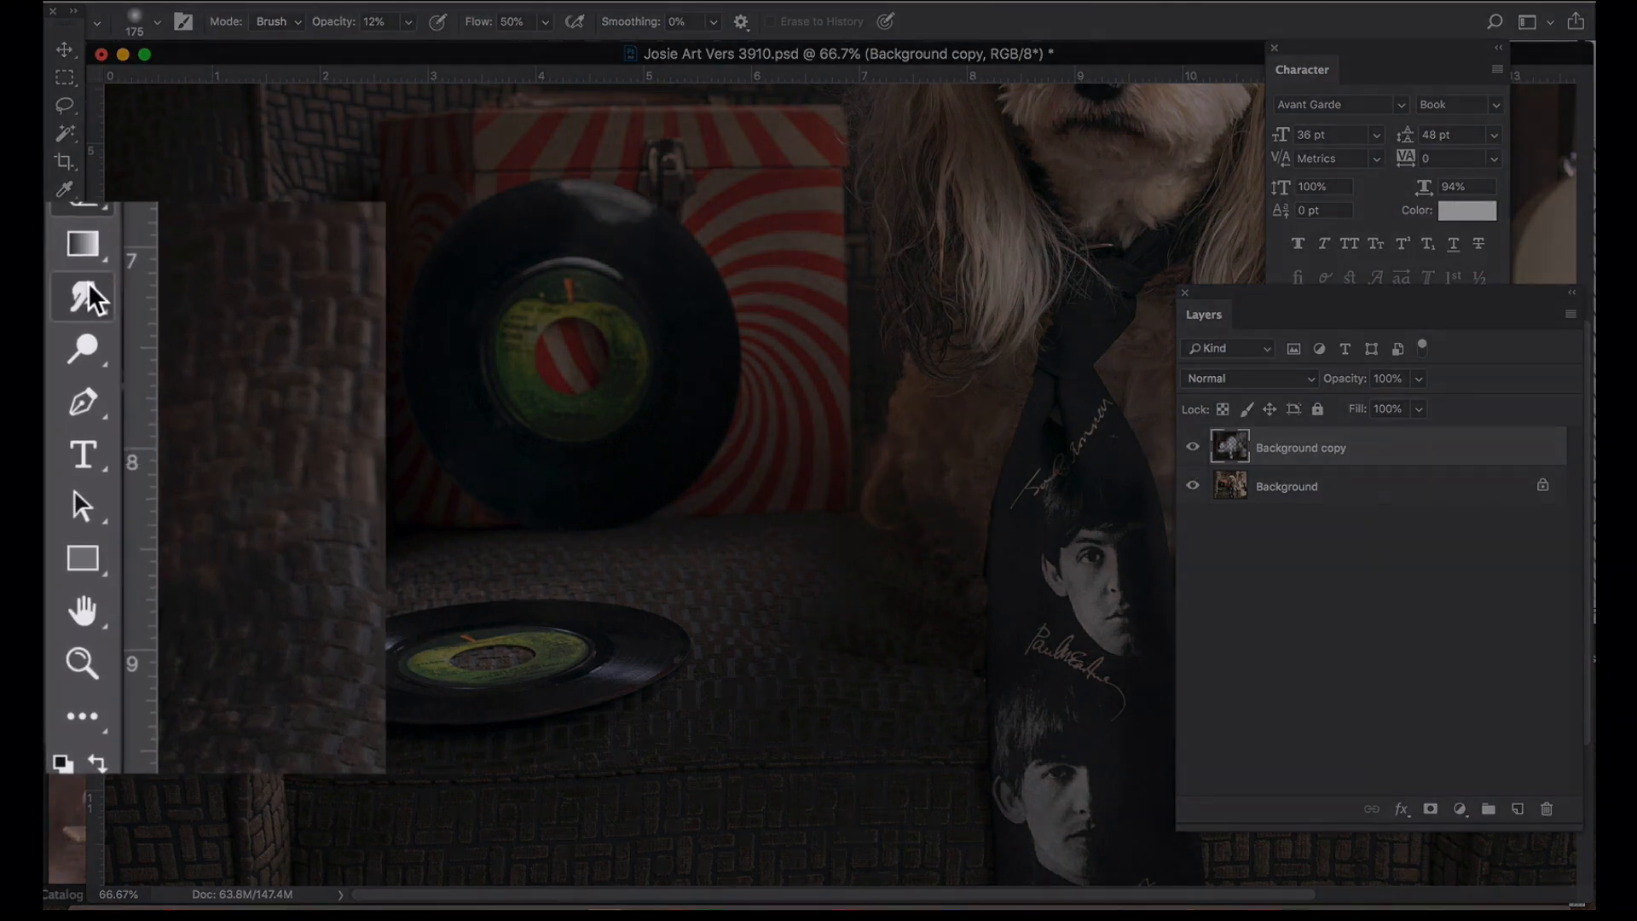
mouse_move(83, 345)
mouse_down()
mouse_move(183, 353)
mouse_move(237, 380)
mouse_up()
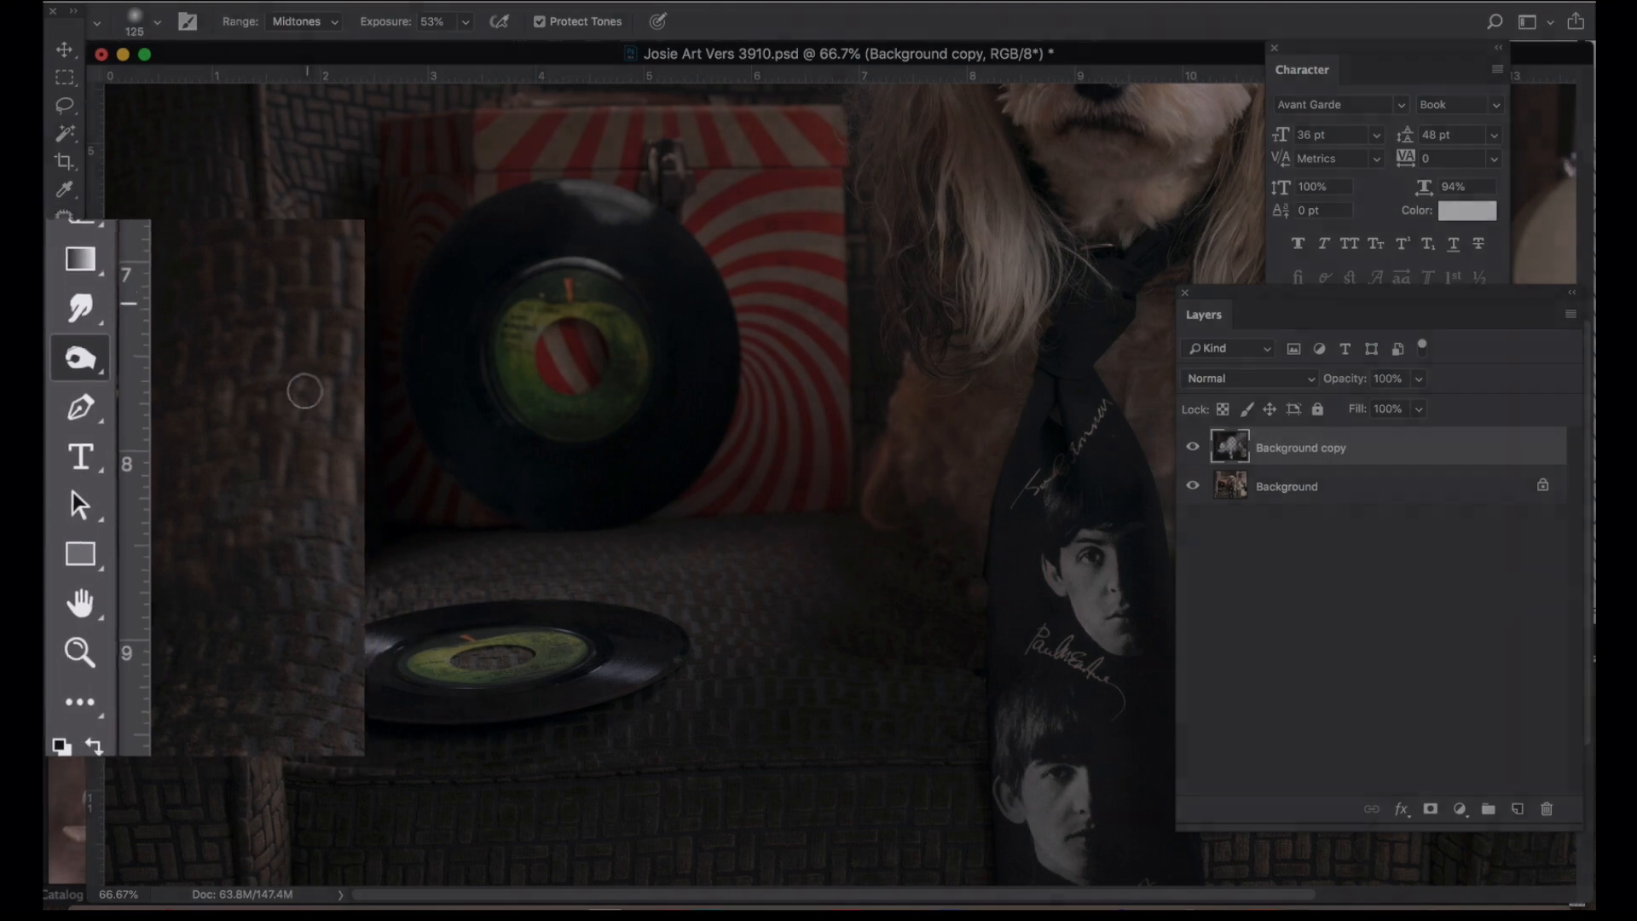
key(bracketright)
key(bracketright)
key(bracketright)
key(bracketright)
key(bracketright)
key(bracketright)
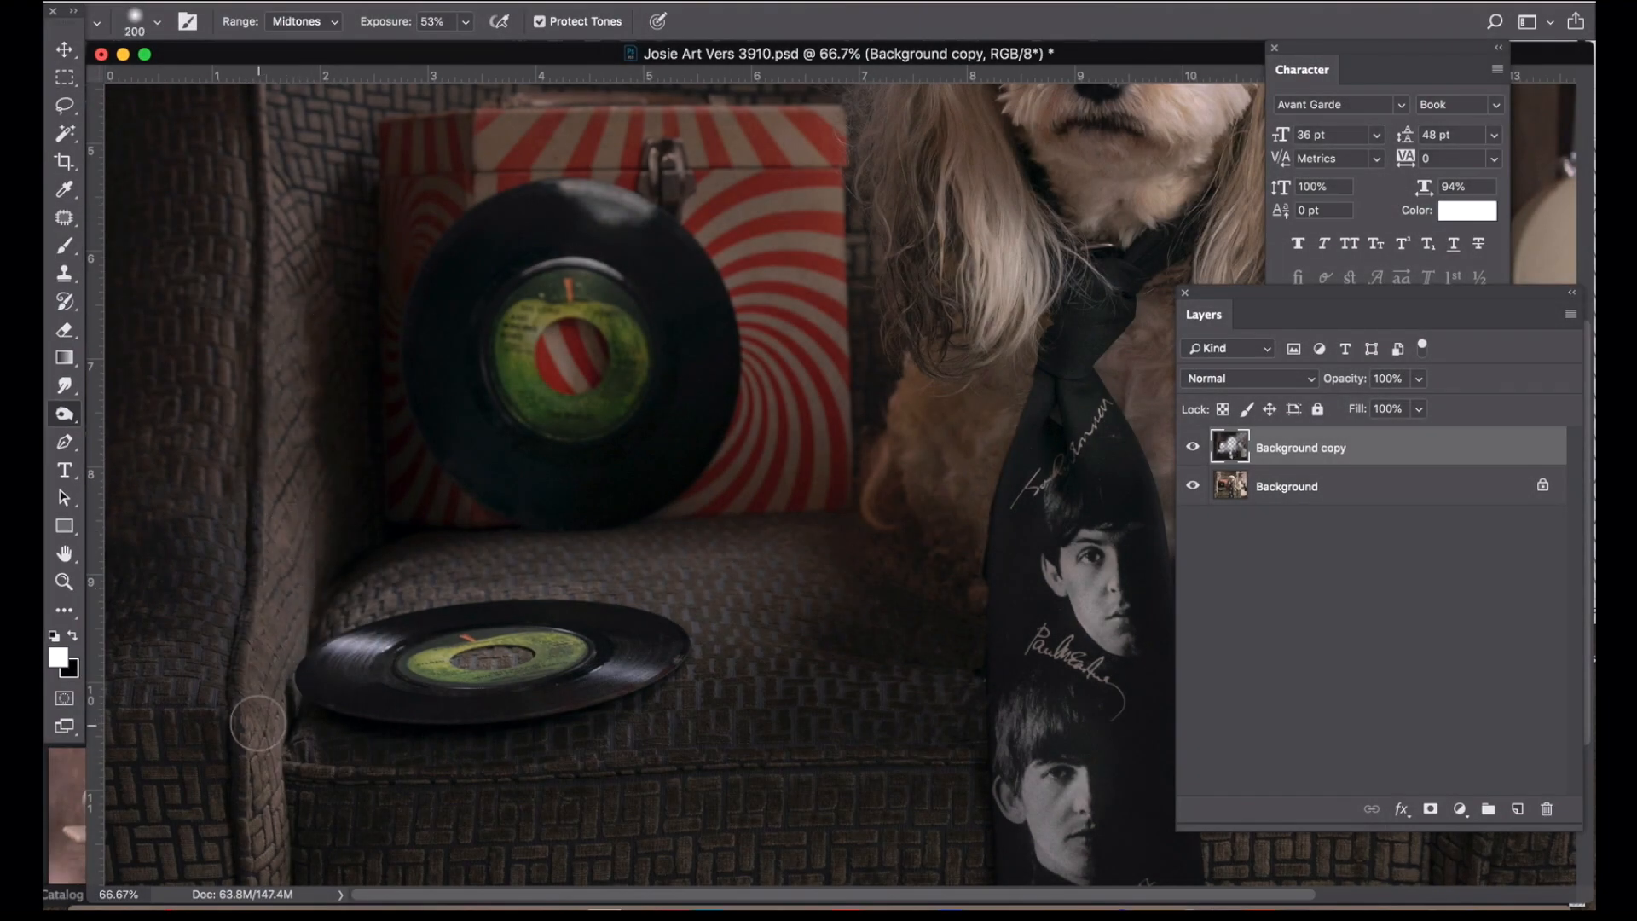
alt+click(741, 498)
alt+click(754, 510)
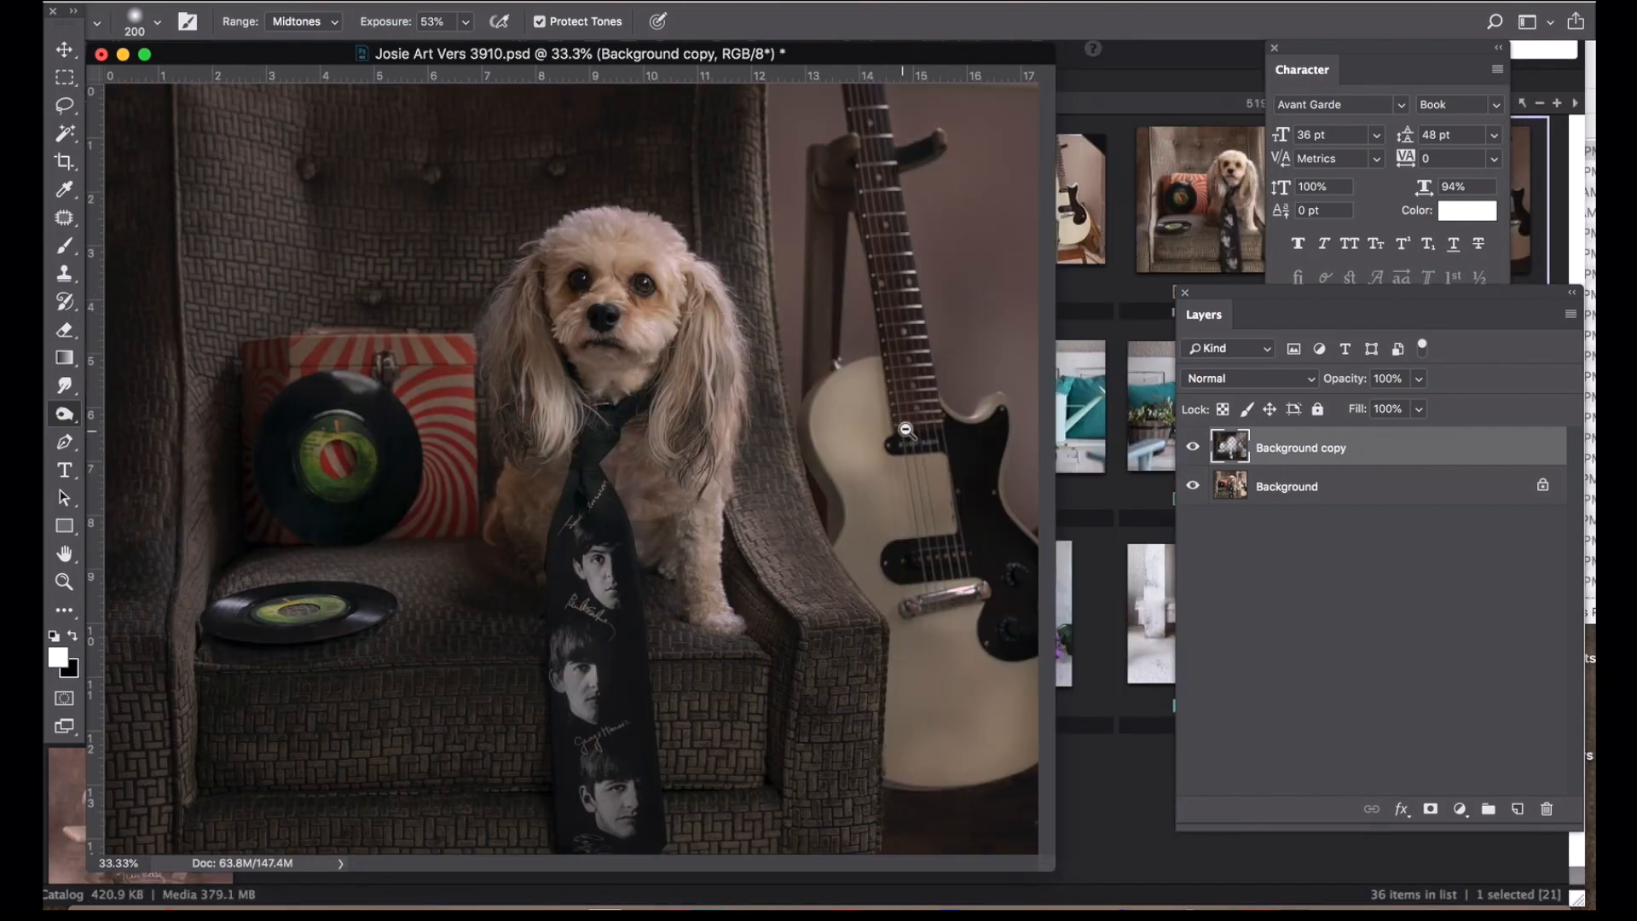
- Erase the dark layer over the striped record box and its record with a size 90 Eraser at 12% opacity
click(535, 416)
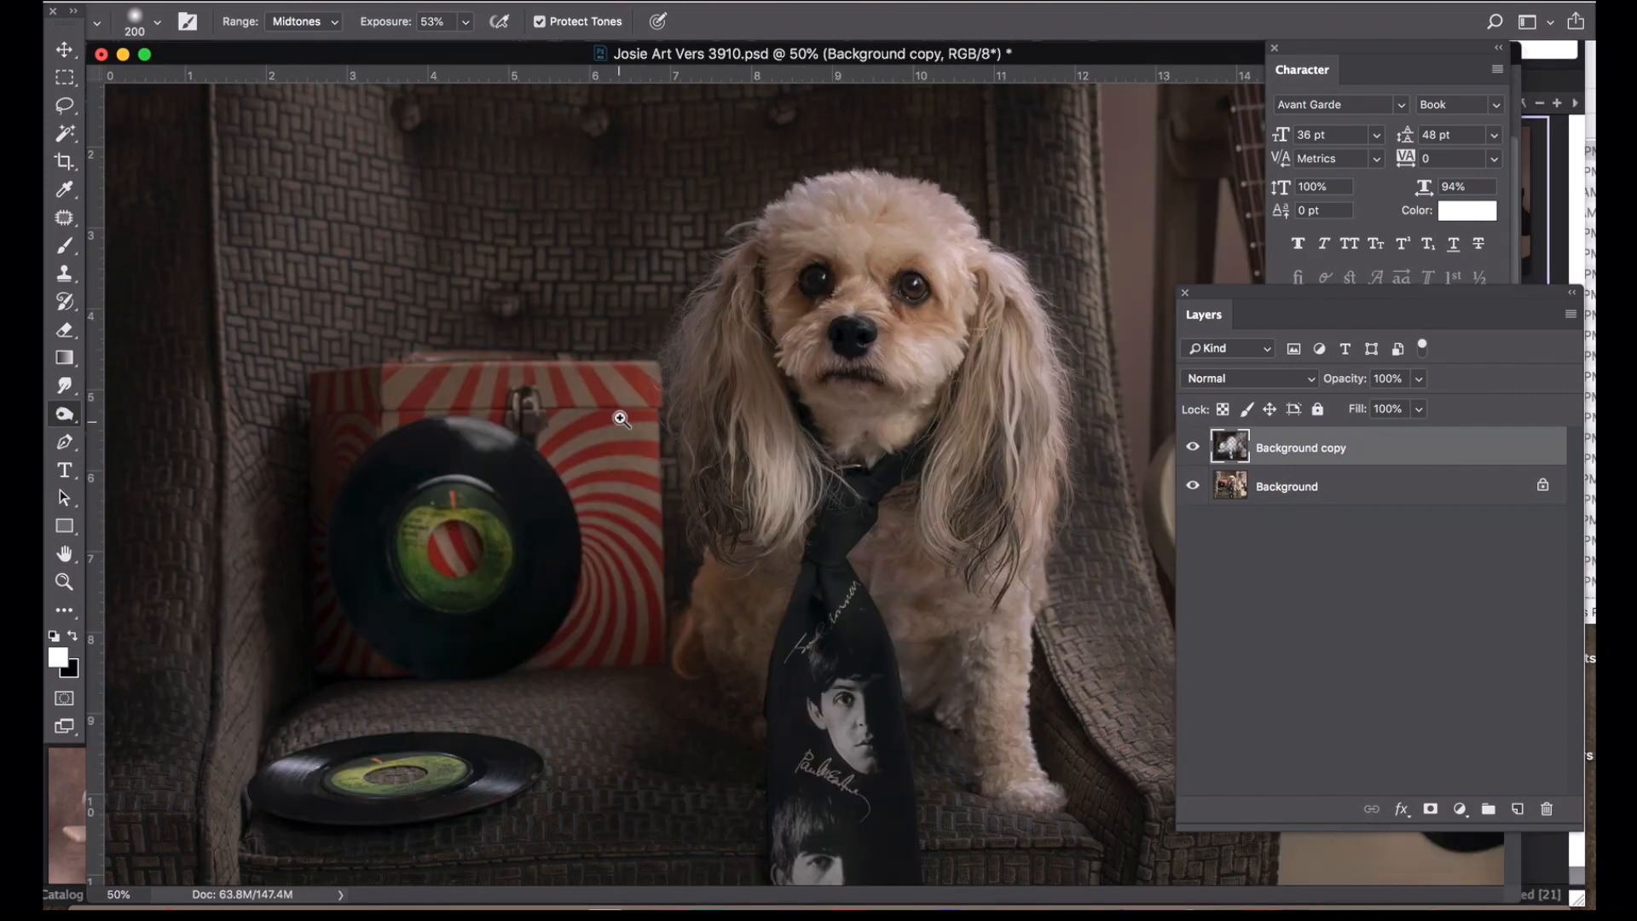
click(631, 418)
click(759, 486)
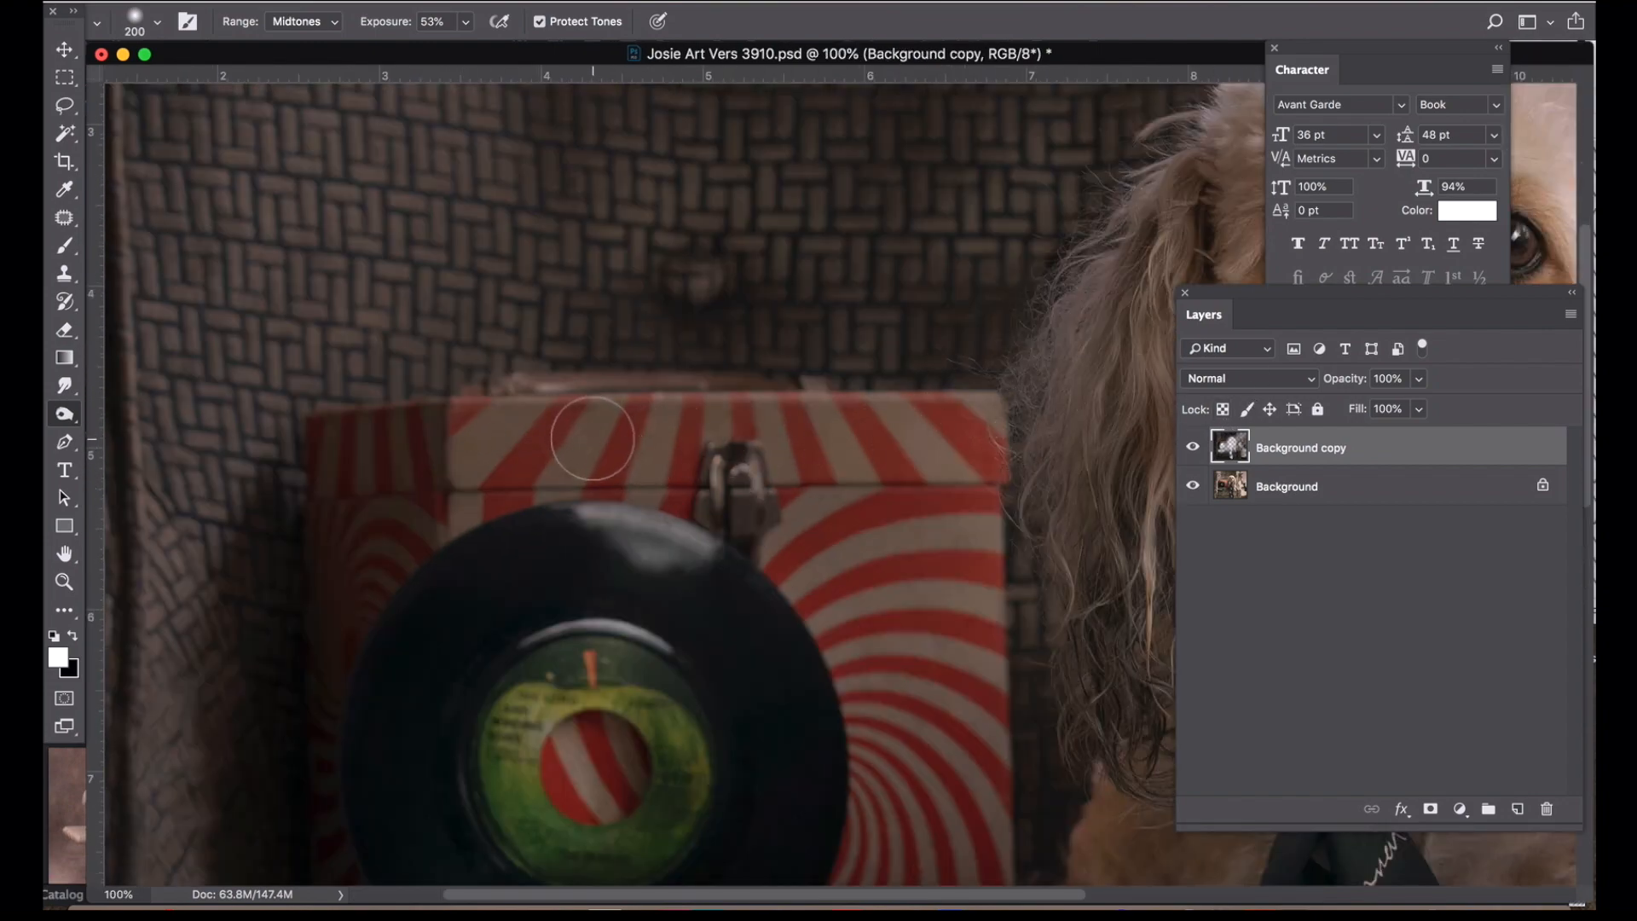
key(bracketleft)
key(bracketleft)
key(bracketleft)
key(bracketleft)
key(bracketleft)
key(bracketleft)
key(bracketleft)
click(64, 330)
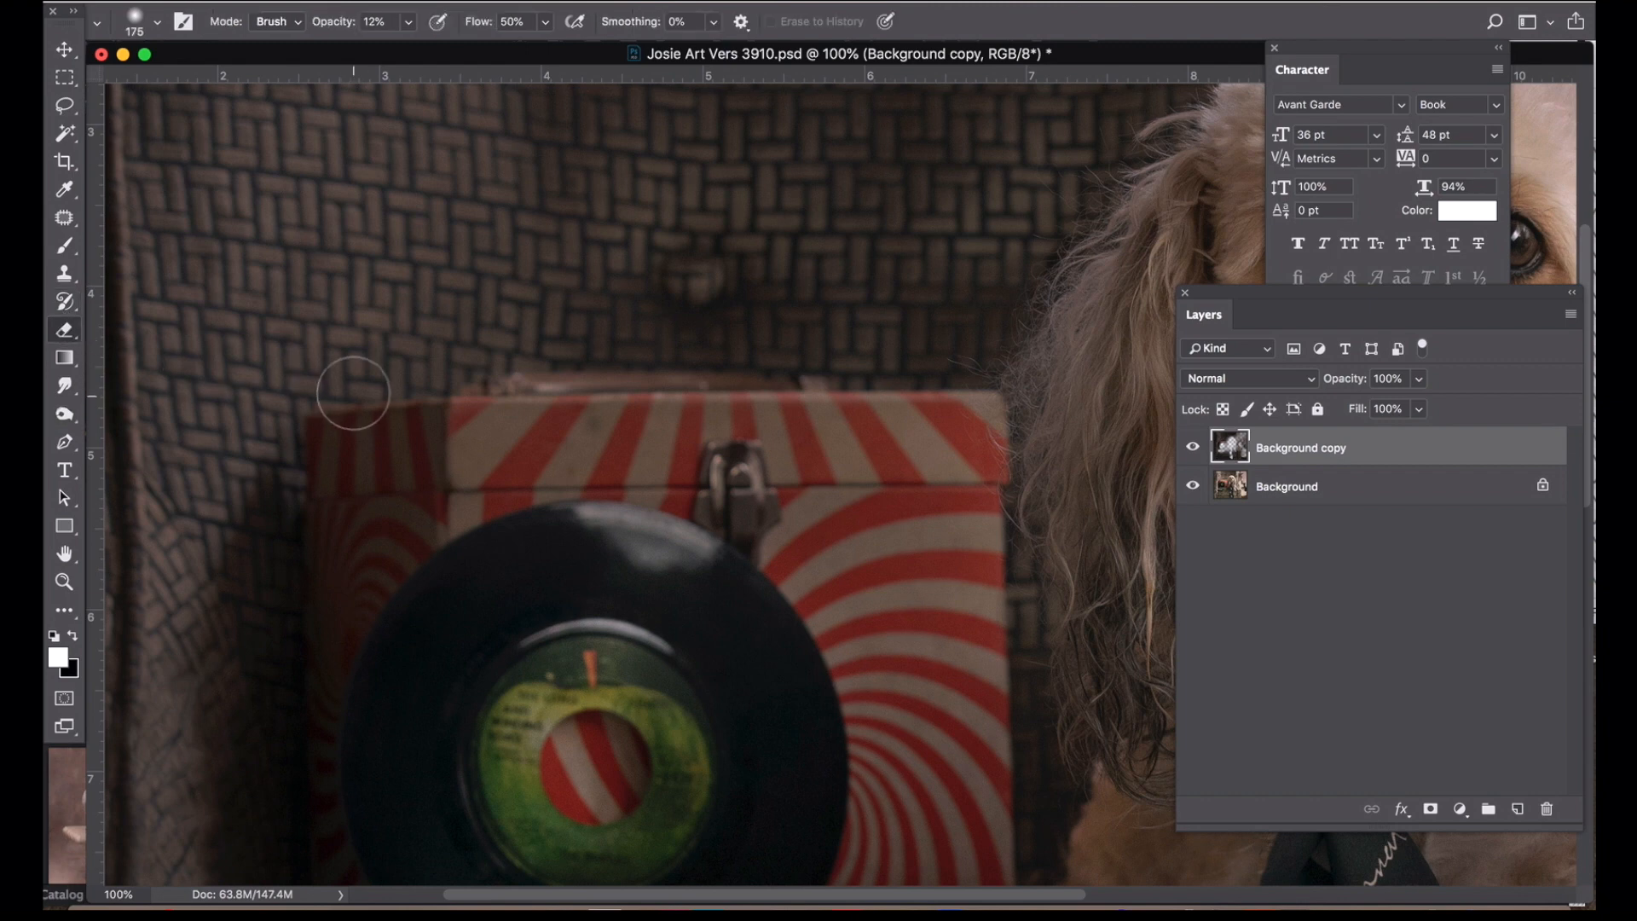
key(bracketleft)
key(bracketleft)
key(bracketleft)
key(bracketleft)
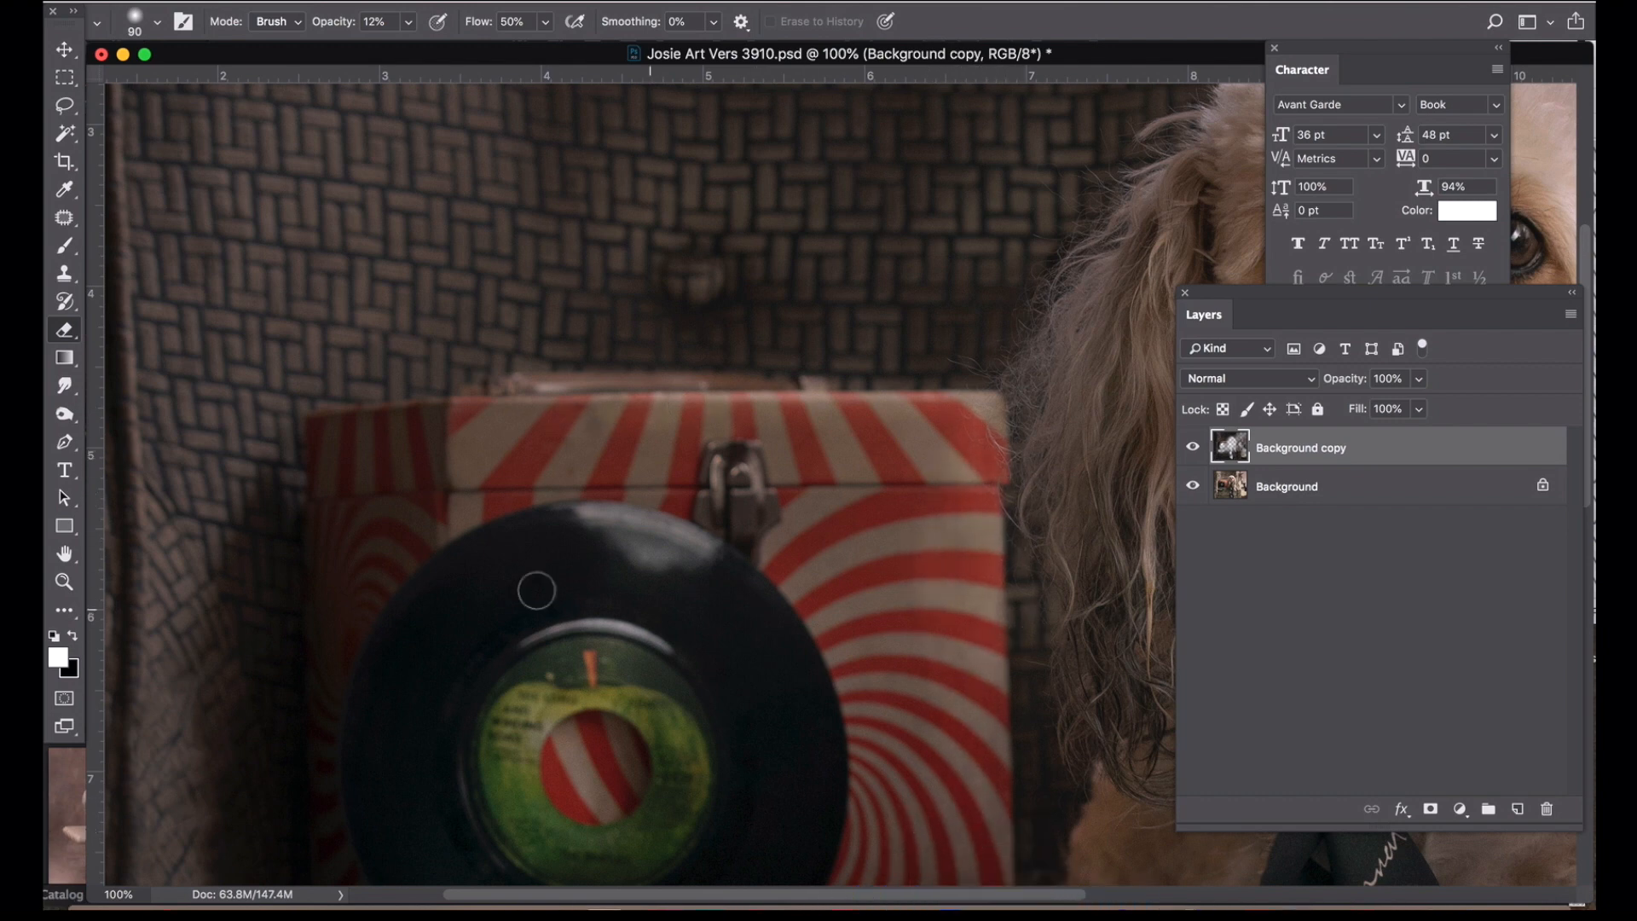
- Check the whole portrait, and examine the dog's face, ears and chest up close
alt+click(840, 543)
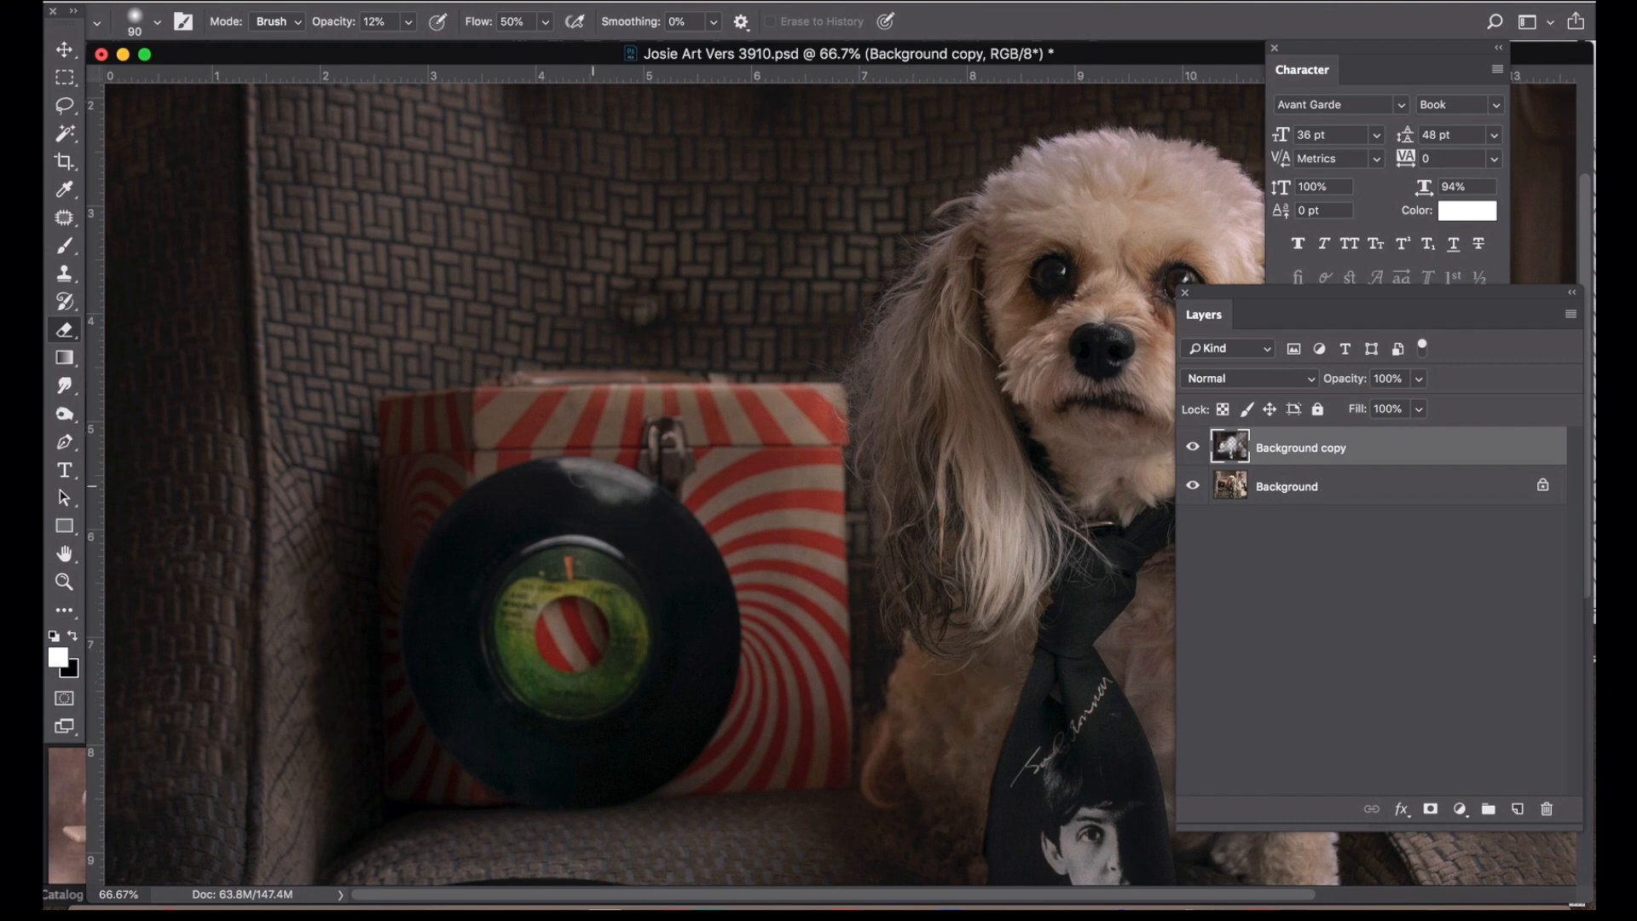
alt+click(935, 588)
alt+click(997, 576)
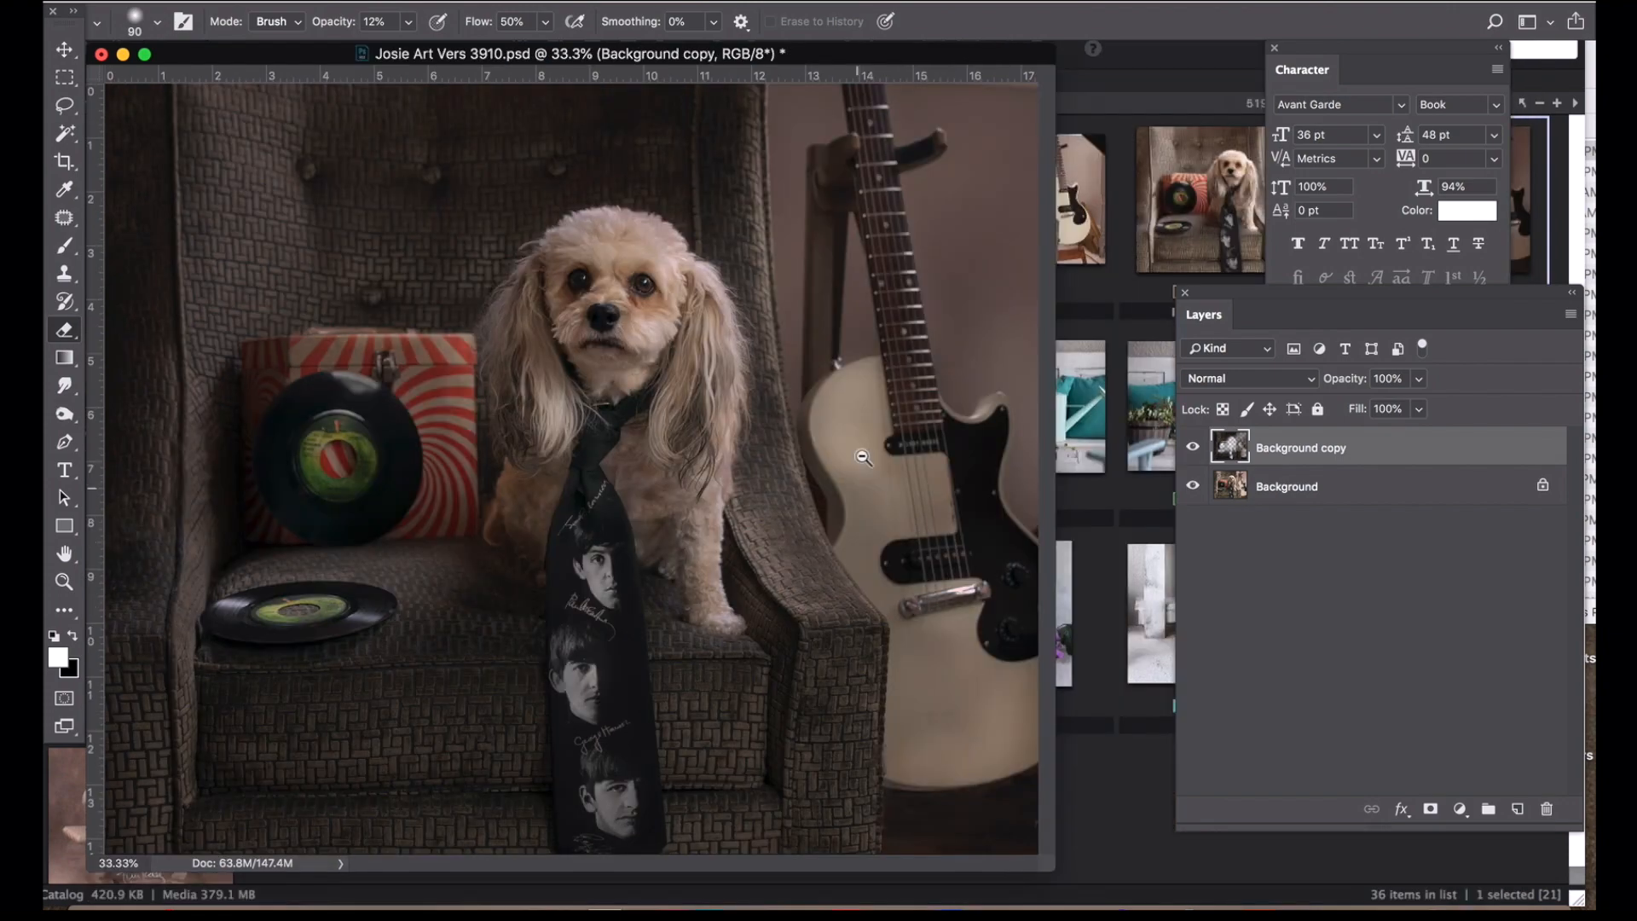
click(704, 356)
click(891, 596)
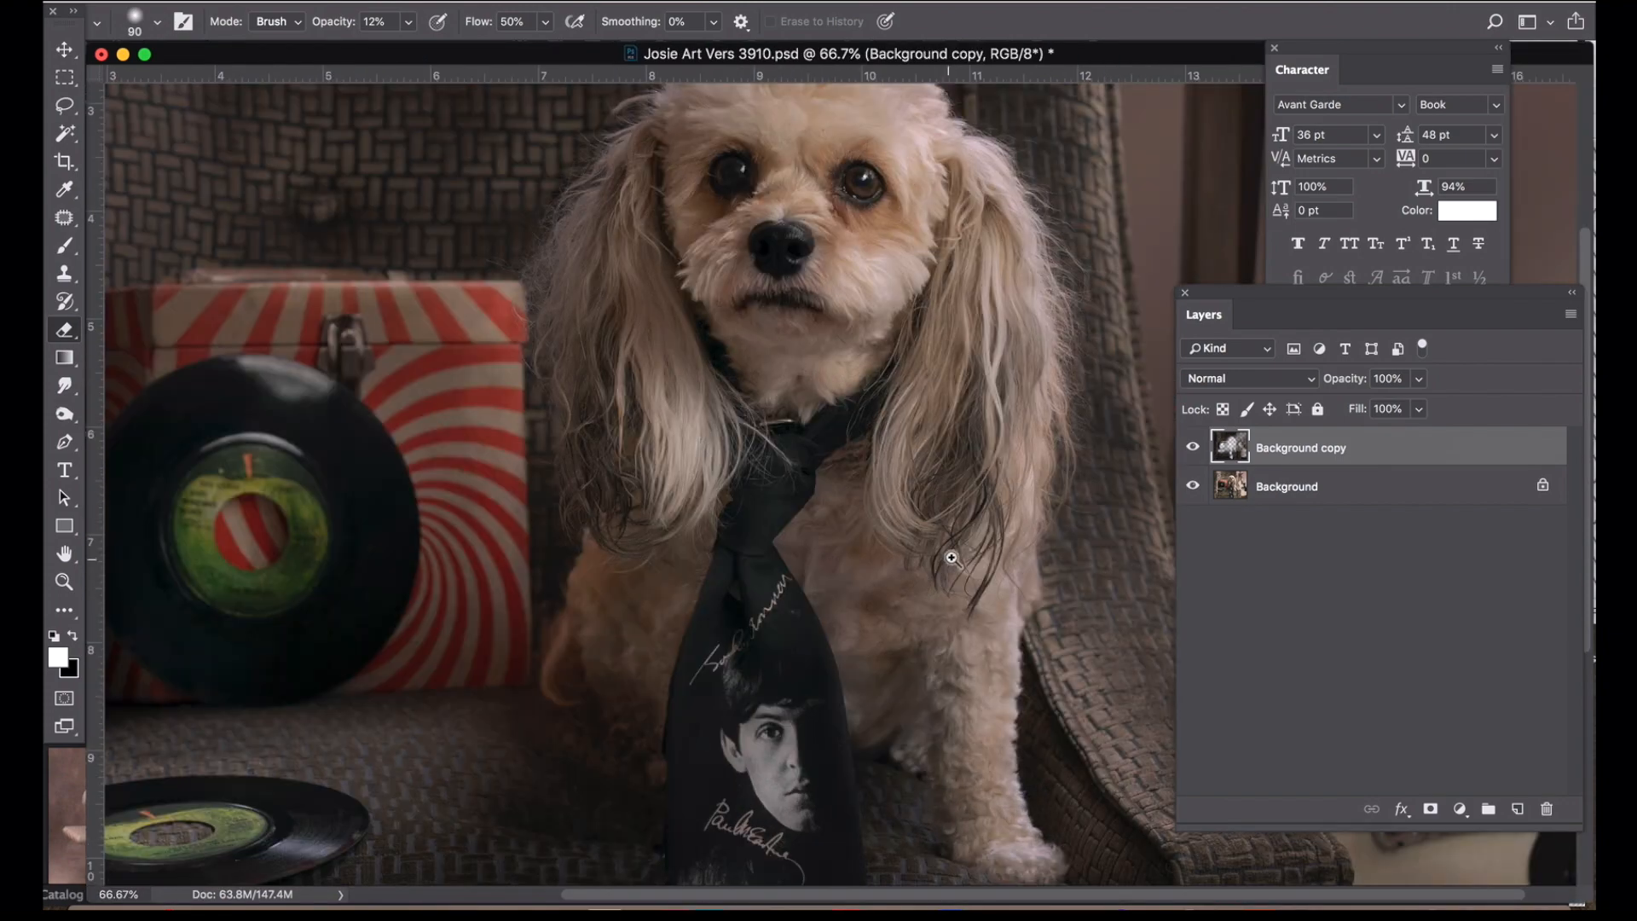
- Inspect the dog's head up close and briefly hide the Background layer to check the erased areas of the Background copy layer
click(887, 493)
drag(895, 264, 1015, 614)
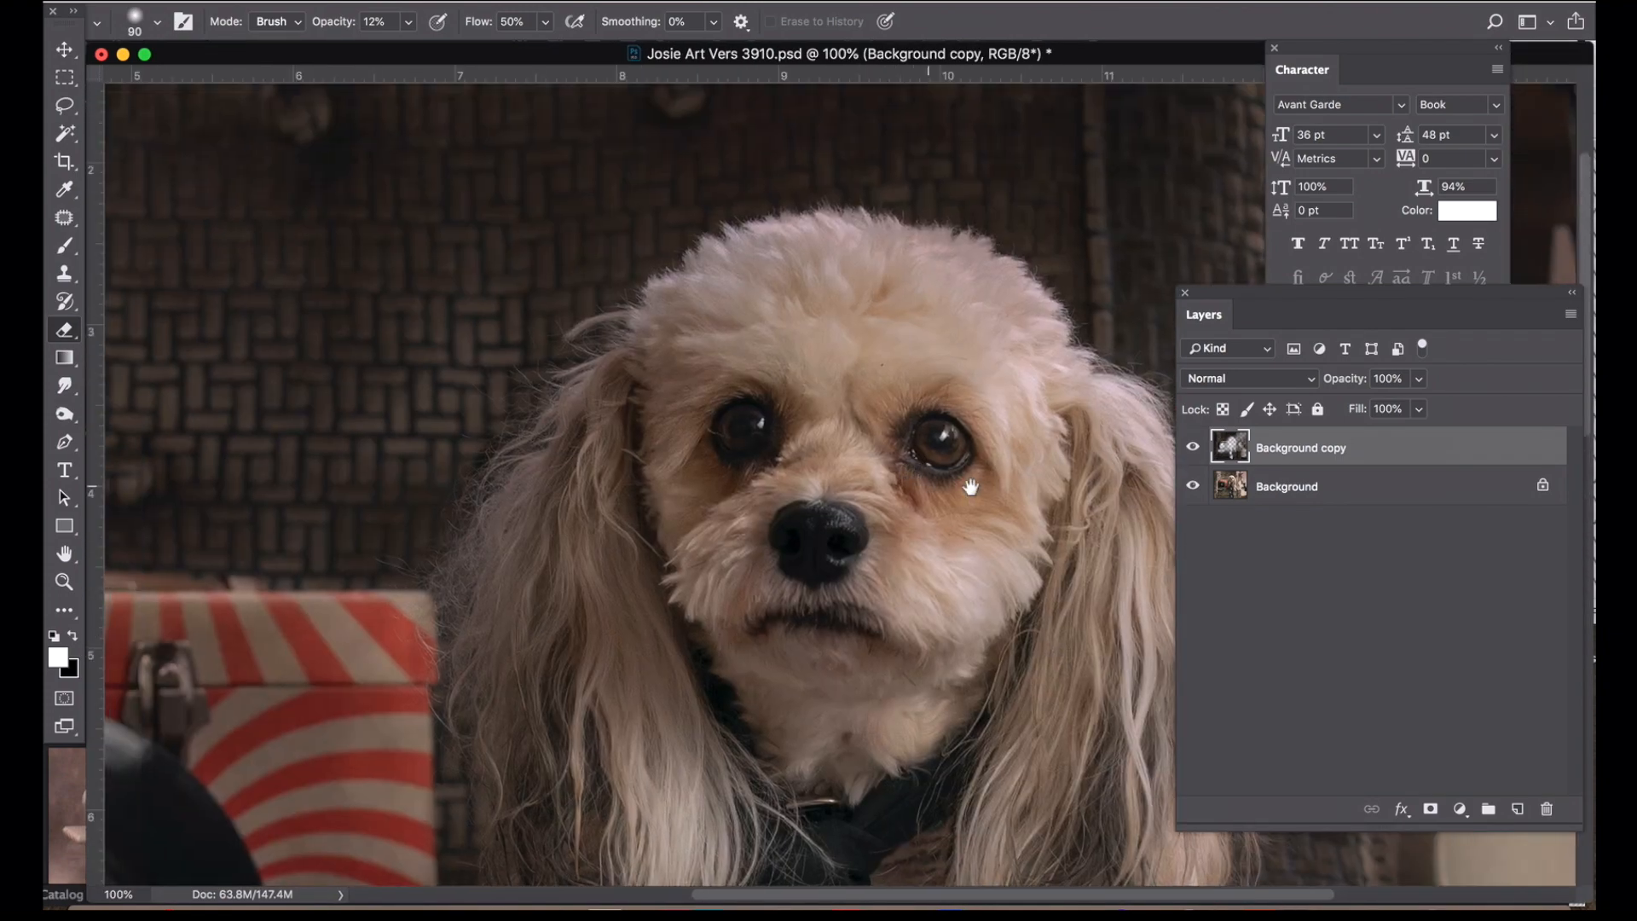
click(1193, 486)
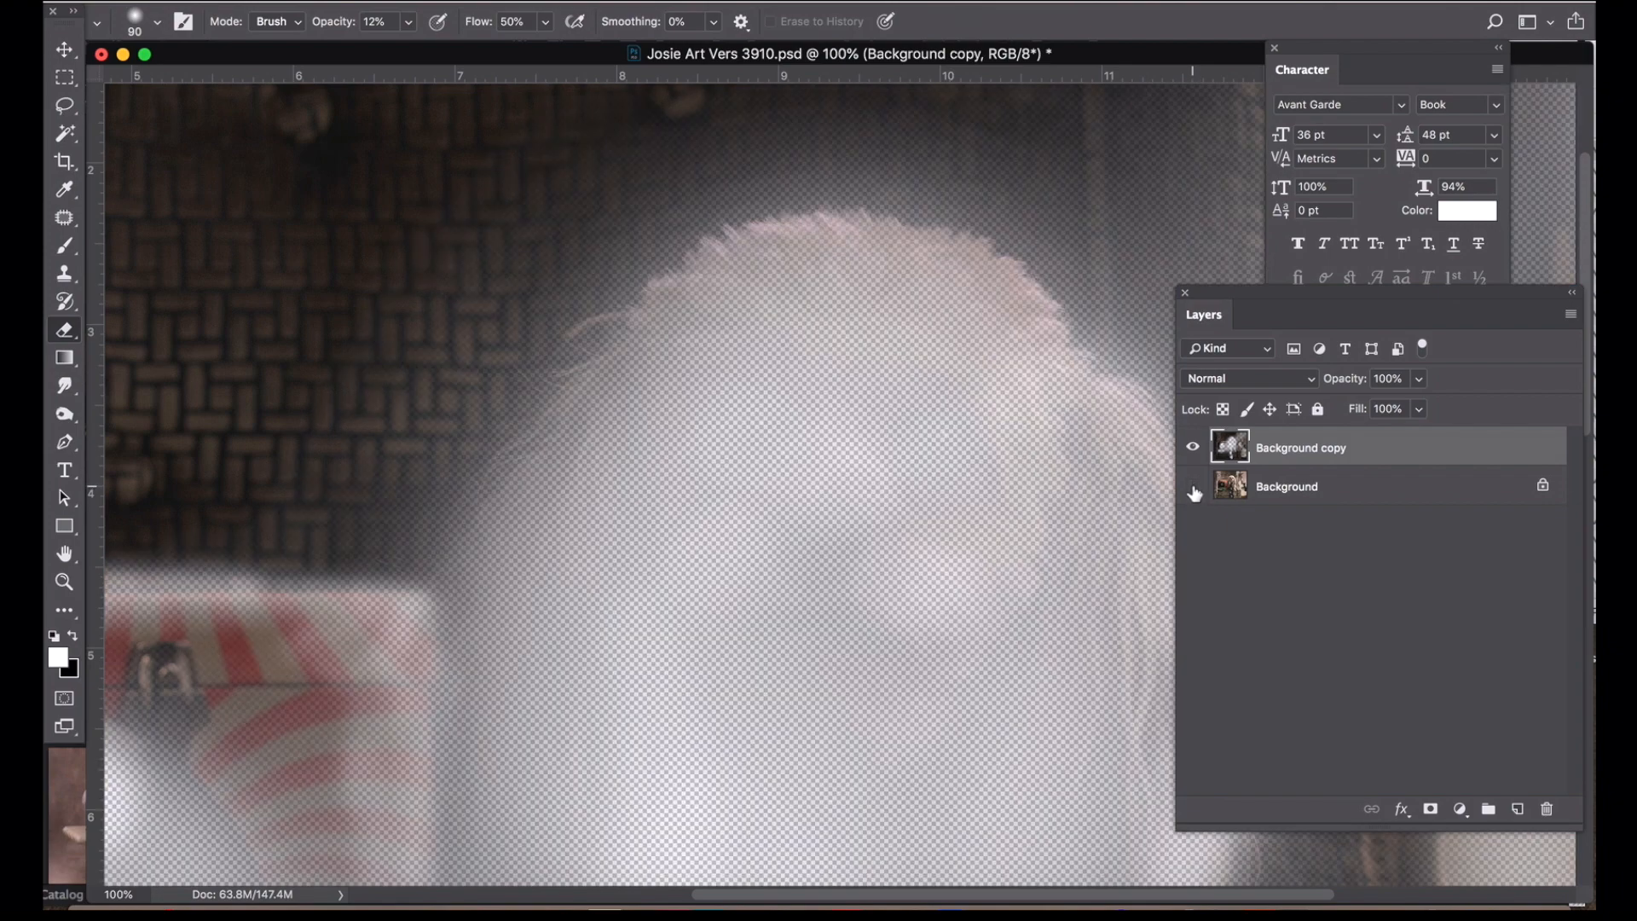
click(1193, 487)
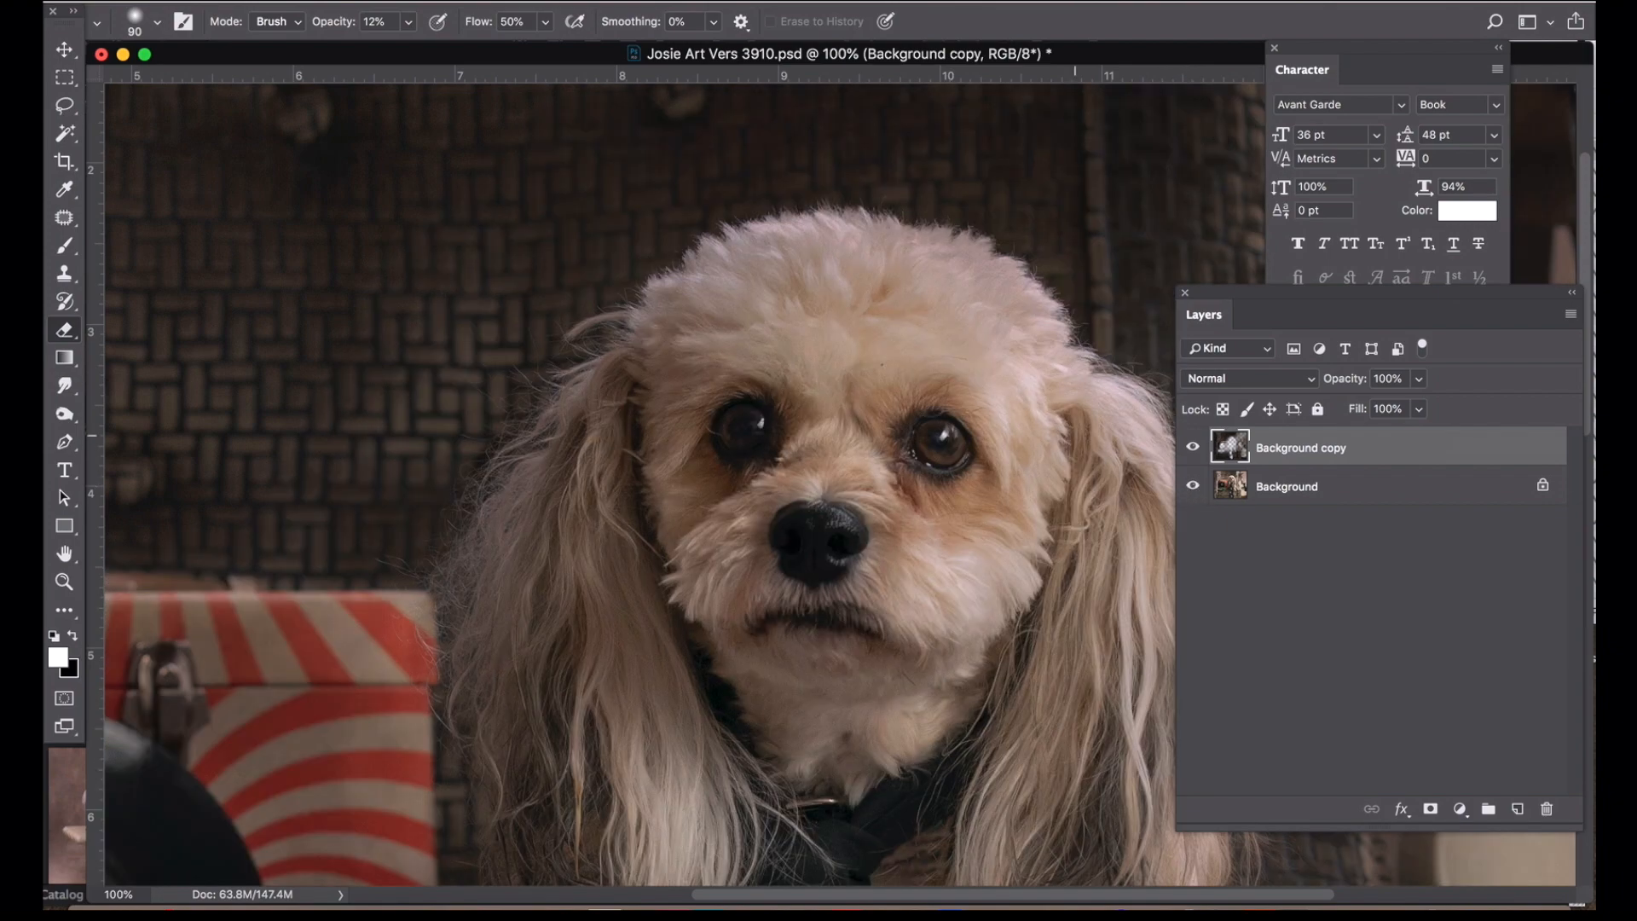
- Reduce the Eraser size to 15 for the fur edge on top of the dog's head, viewed at 300%
click(908, 346)
click(895, 354)
key(bracketleft)
key(bracketleft)
key(bracketleft)
key(bracketleft)
key(bracketleft)
key(bracketleft)
key(bracketleft)
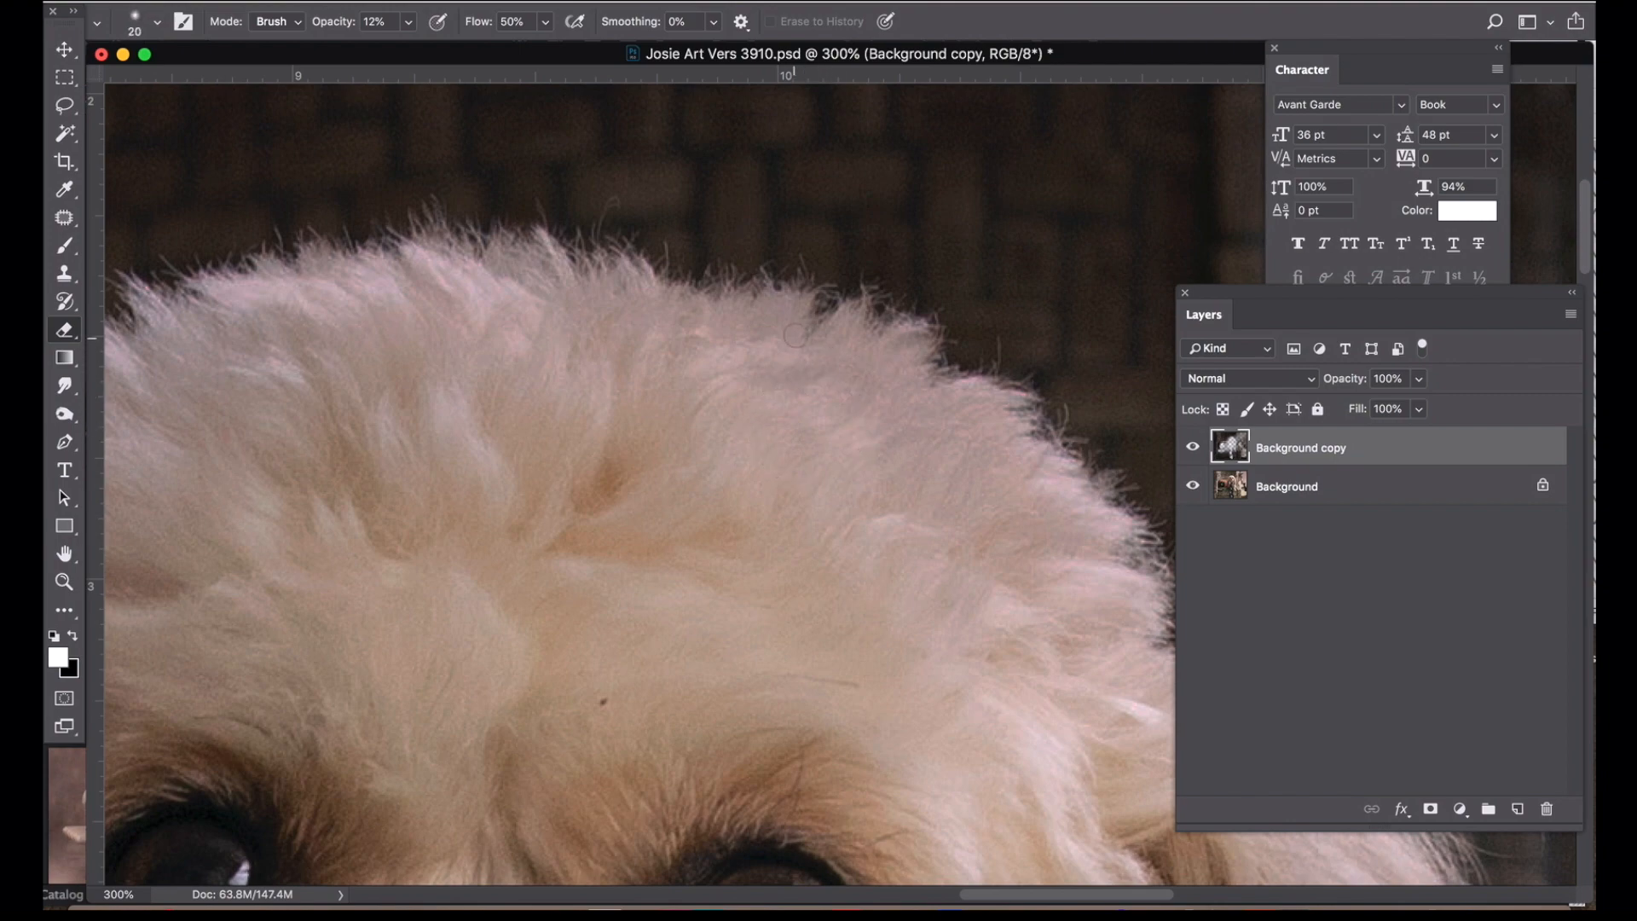
- Compare the fur edge on top of the dog's head with and without the Background copy layer
click(1194, 447)
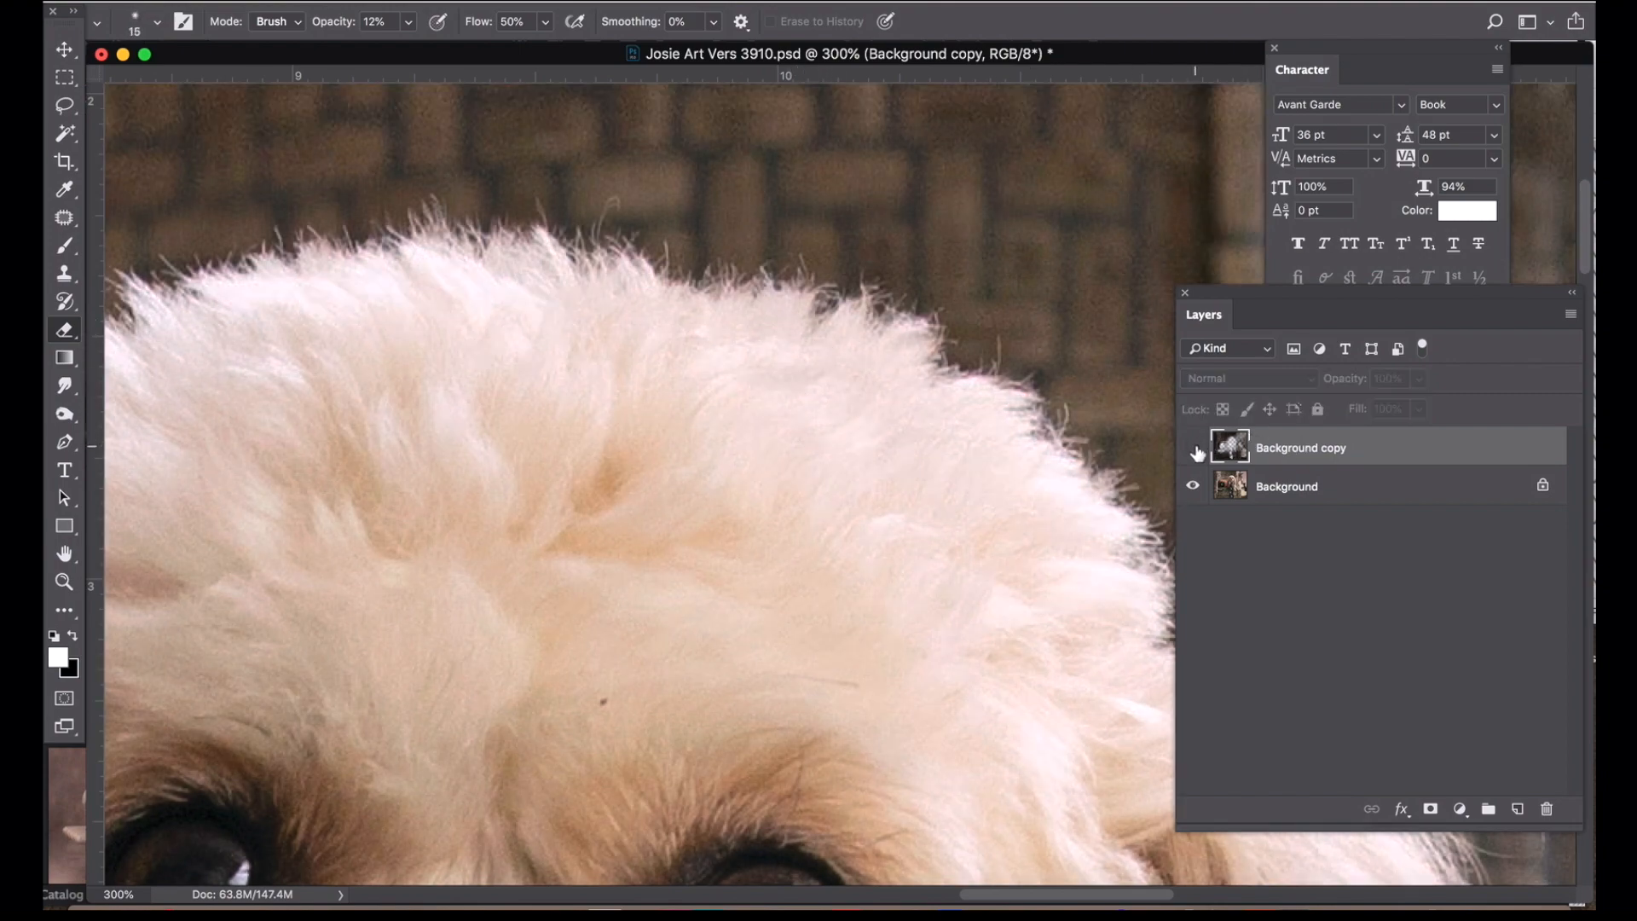
click(1193, 447)
click(1193, 447)
click(1193, 448)
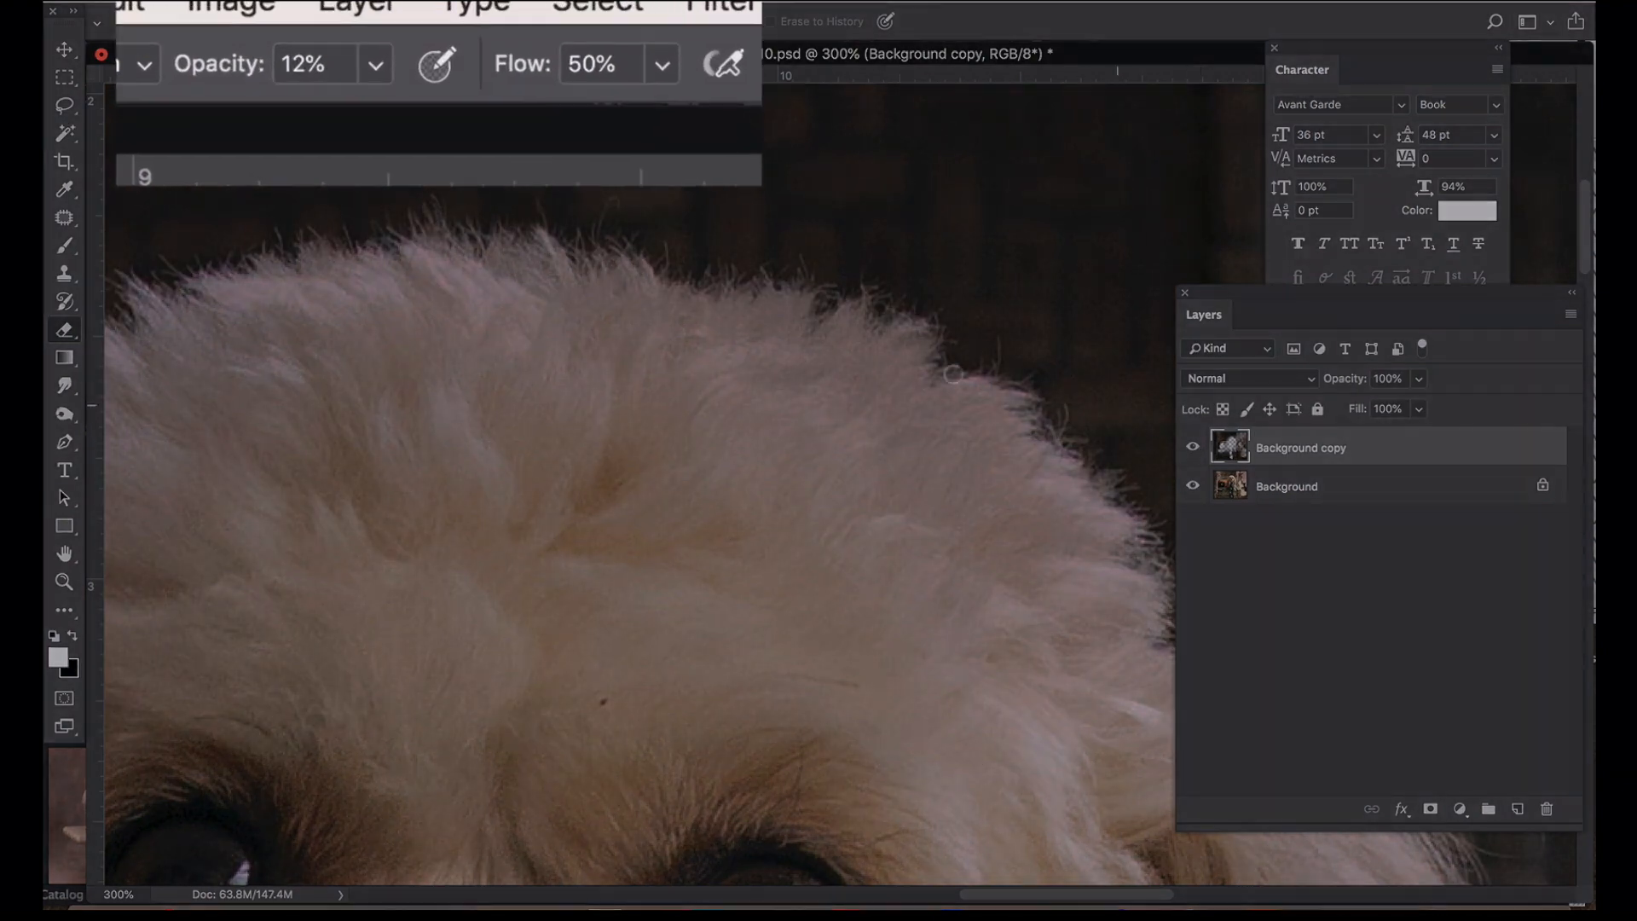
- Try the Eraser at 33% opacity, and reduce its opacity to 13%
click(408, 22)
drag(385, 120, 417, 119)
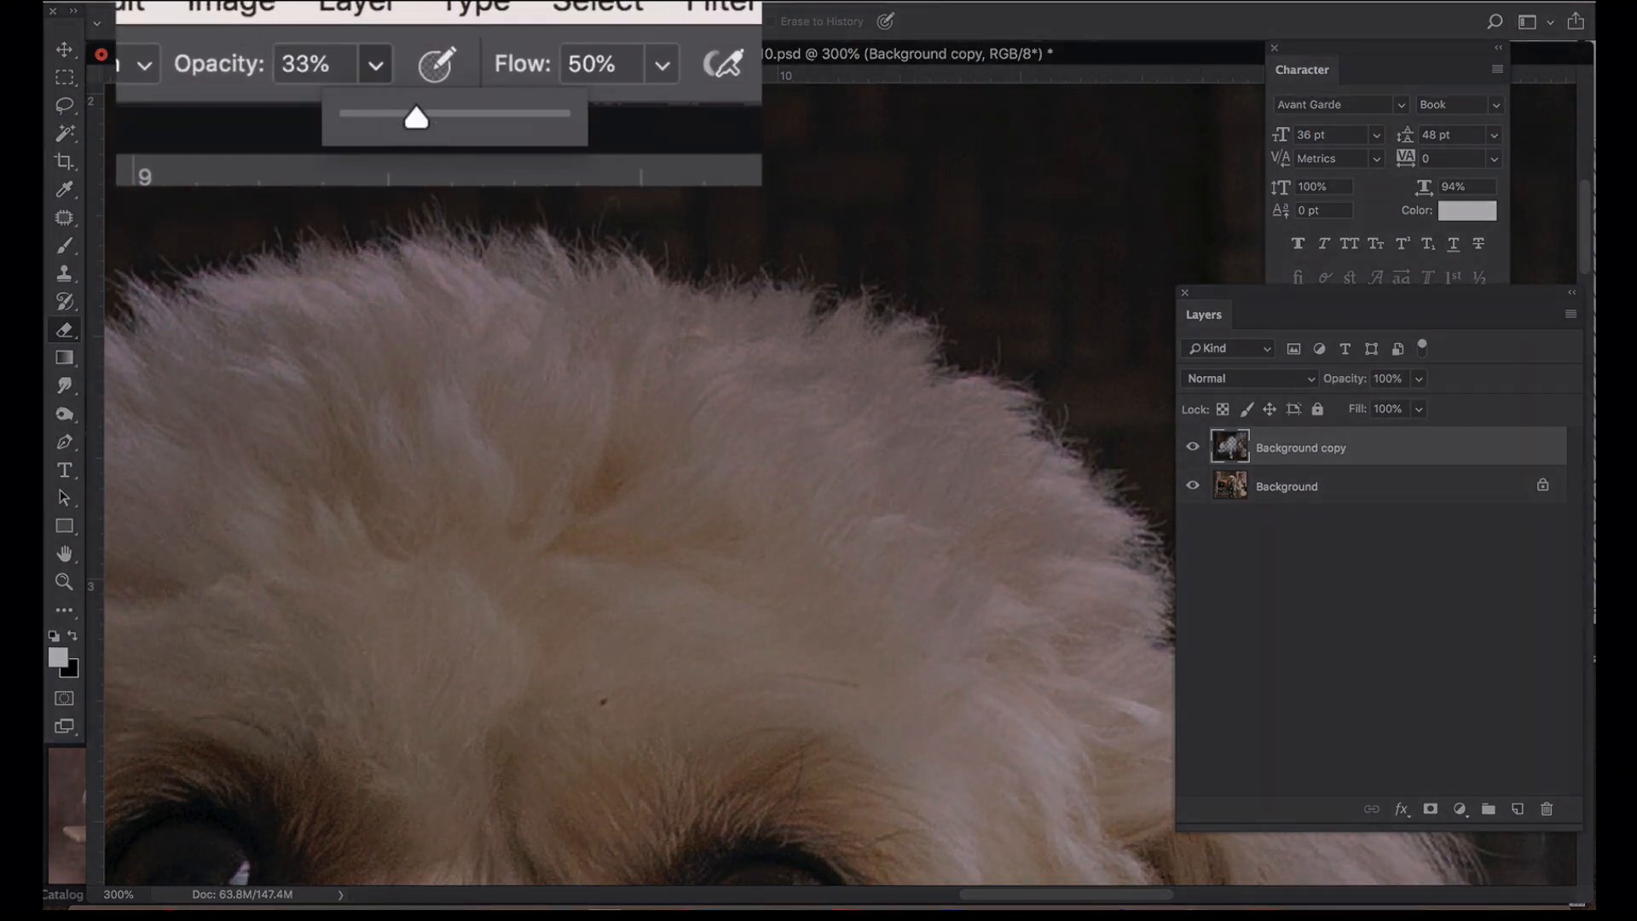
drag(600, 262, 644, 330)
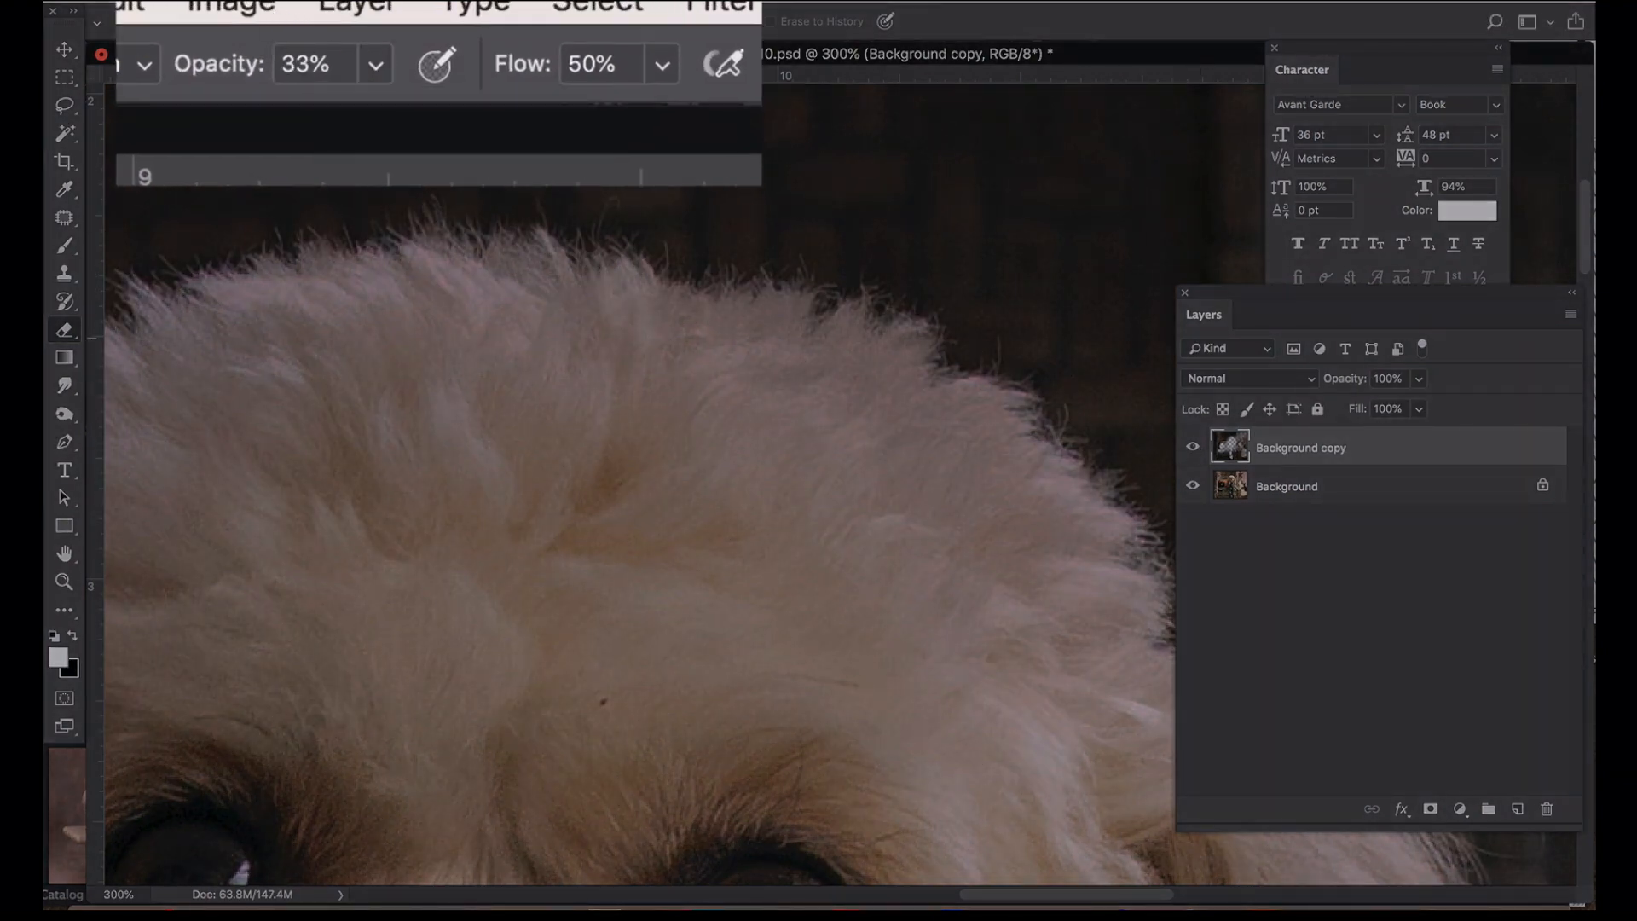
click(375, 64)
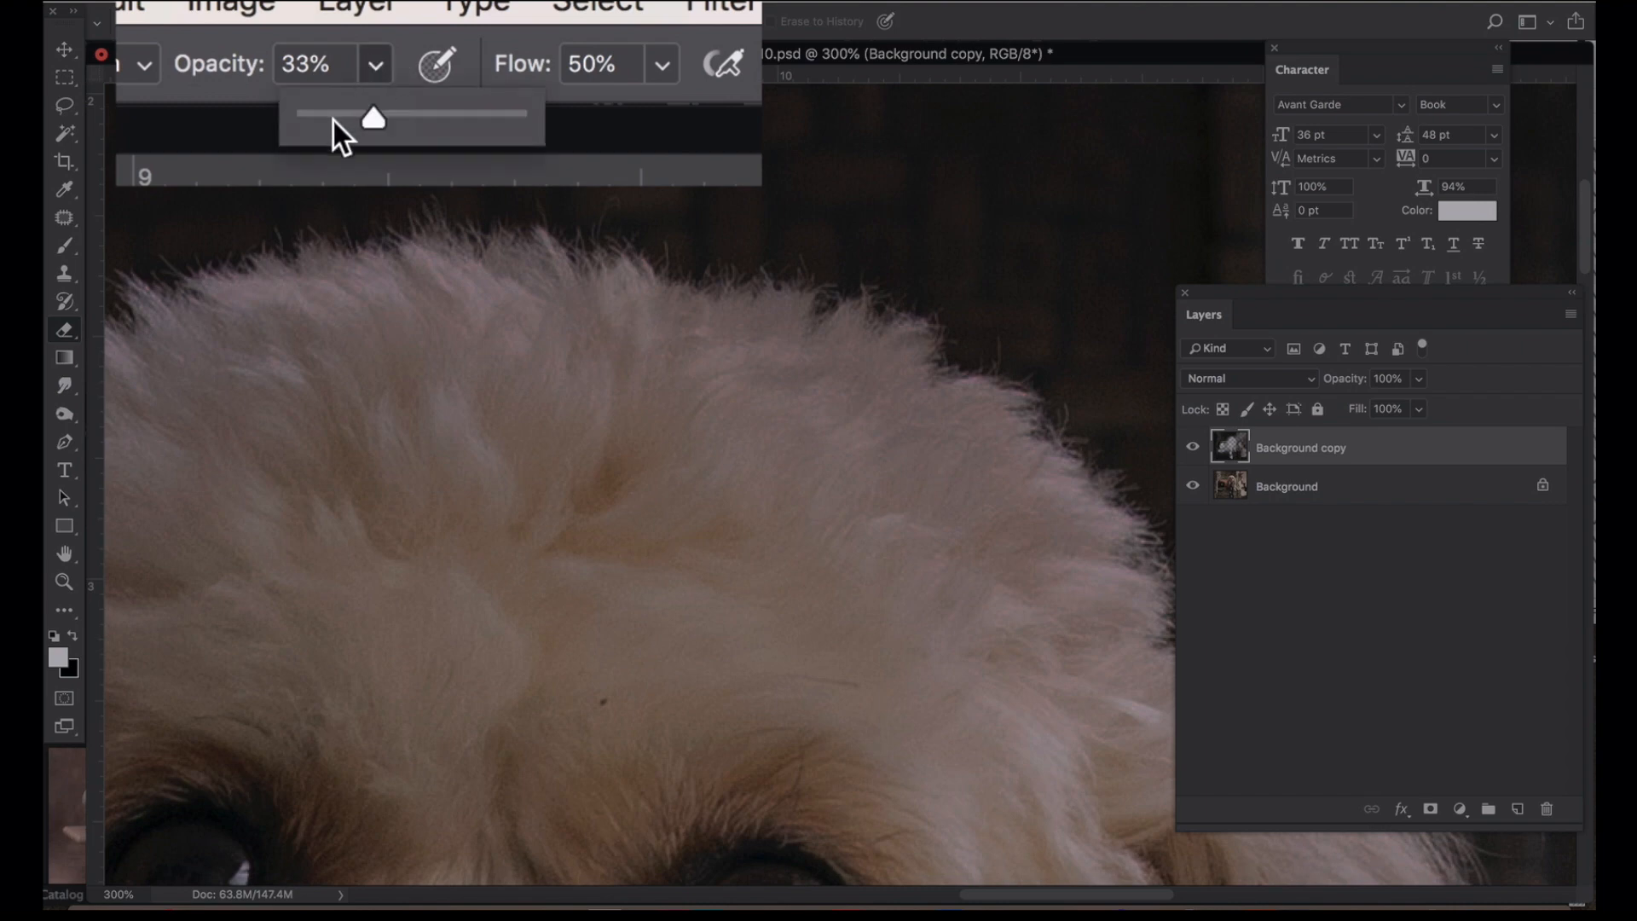
click(335, 120)
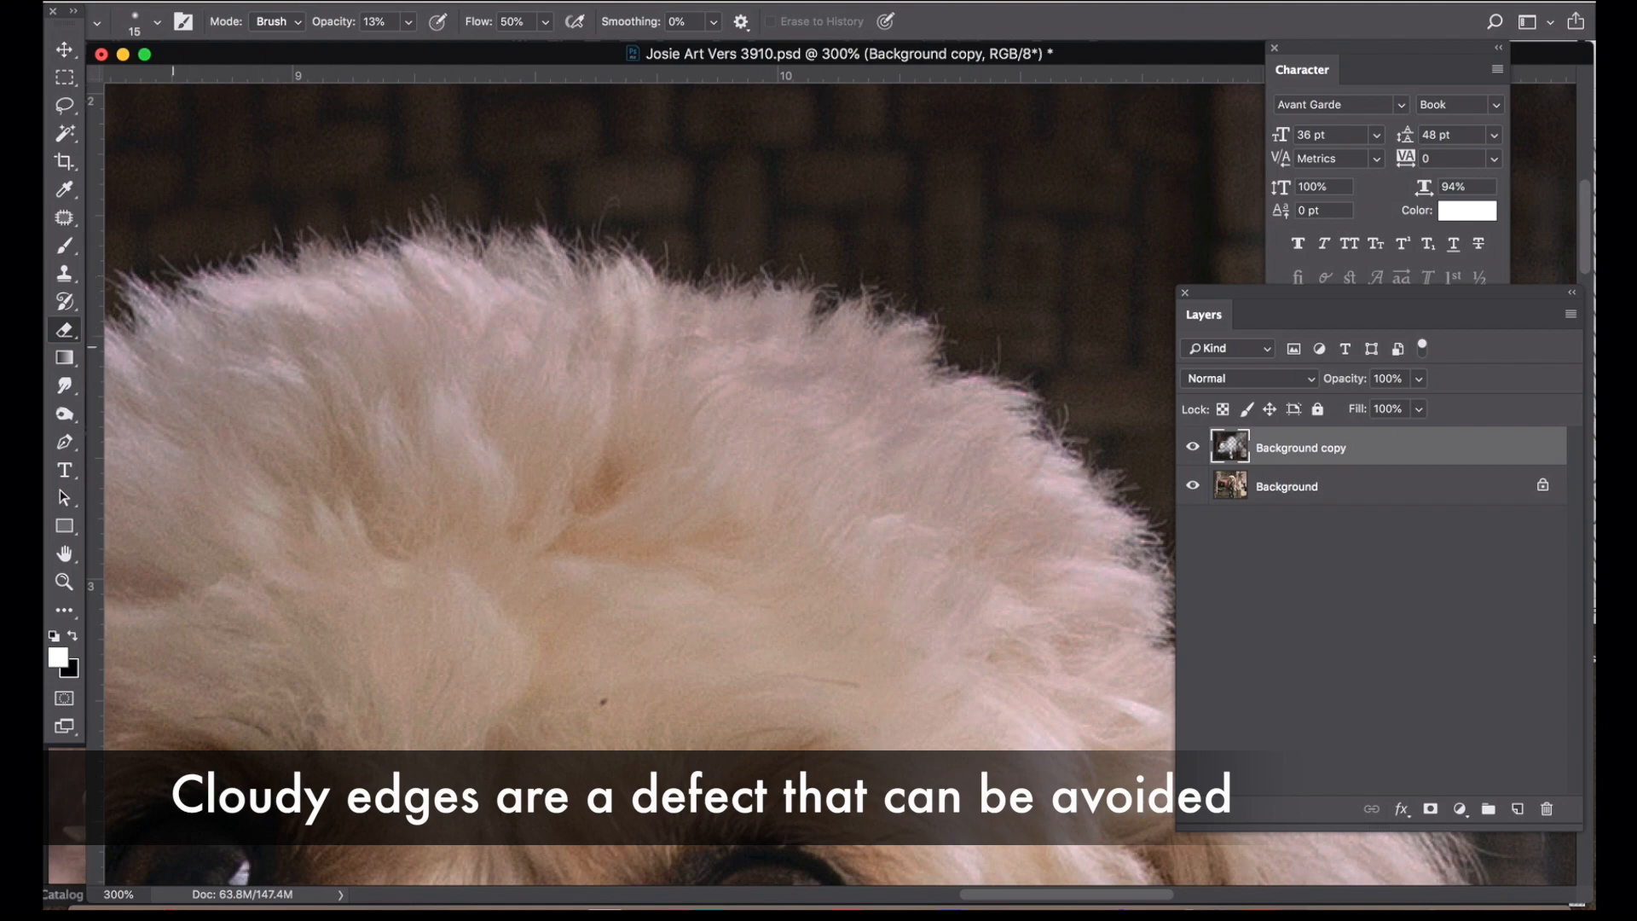
- Examine the fur edges along the dog's head and the ear nearer the guitar up close, and return to the whole portrait
drag(907, 481, 596, 201)
drag(1065, 515, 840, 358)
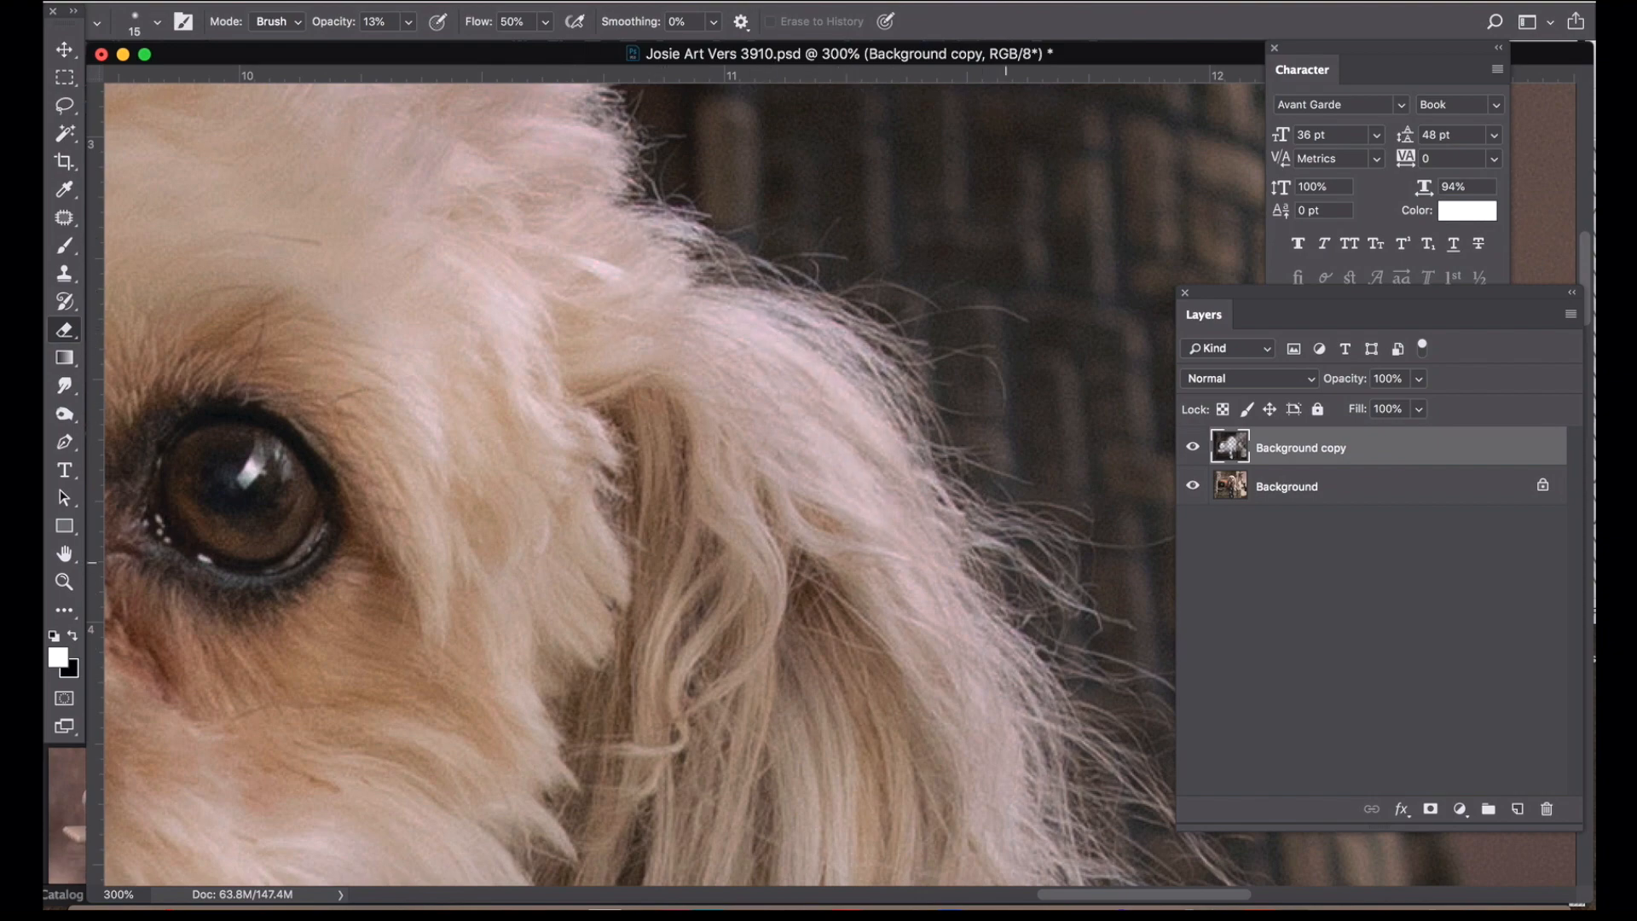
super+click(788, 500)
super+click(801, 518)
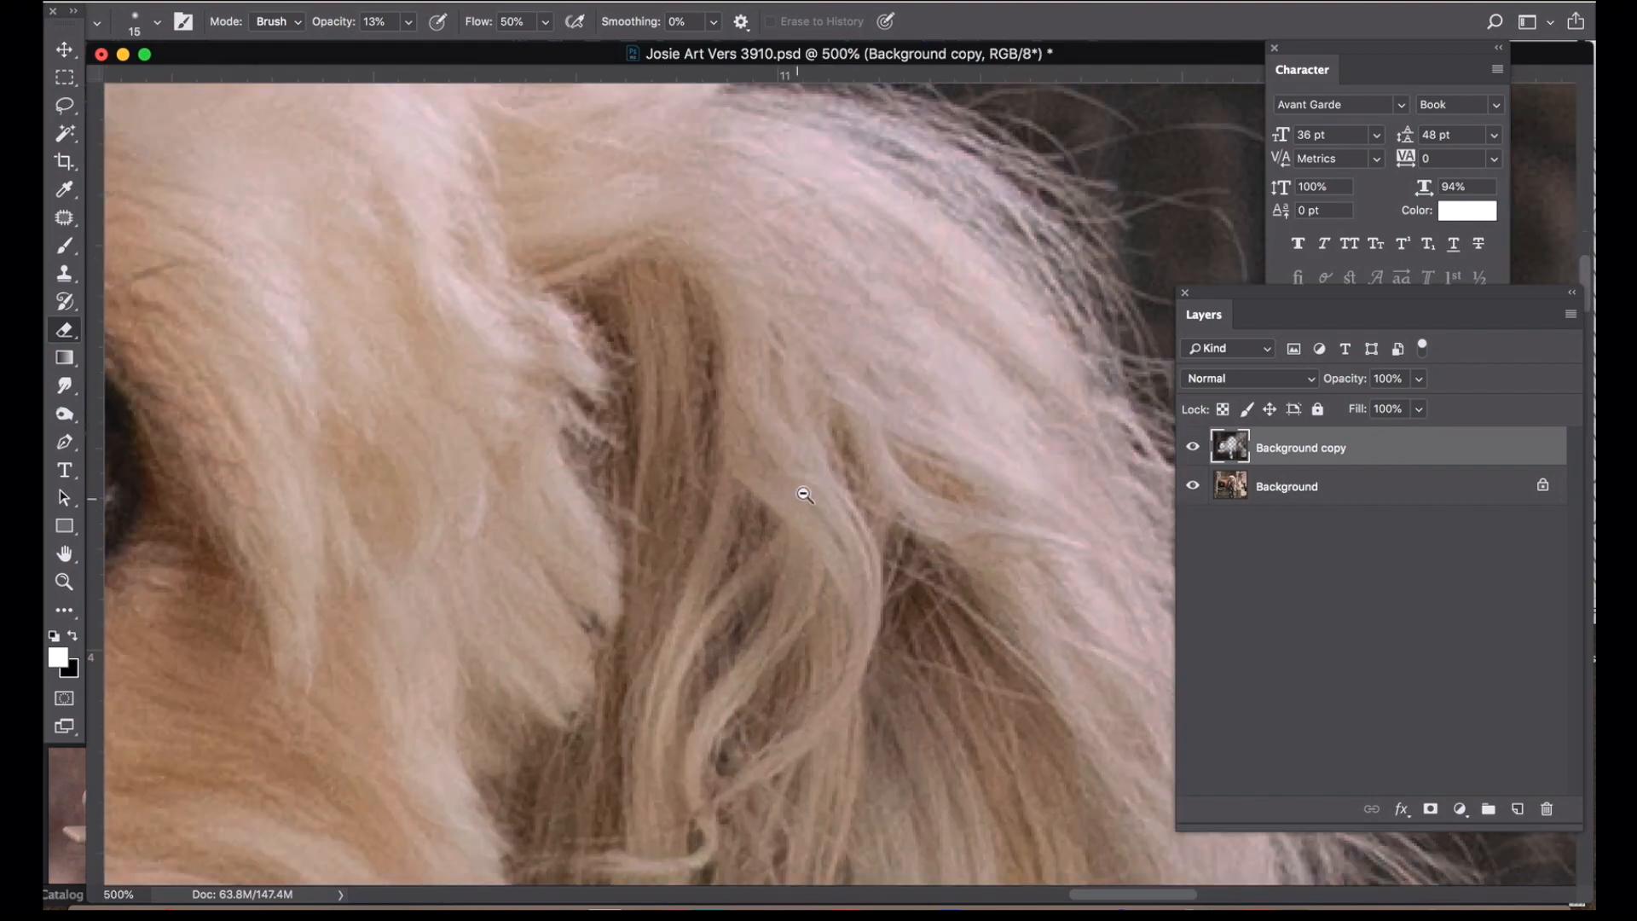
alt+super+click(805, 490)
alt+super+click(806, 488)
alt+super+click(797, 491)
alt+super+click(777, 495)
alt+super+click(768, 498)
alt+super+click(722, 490)
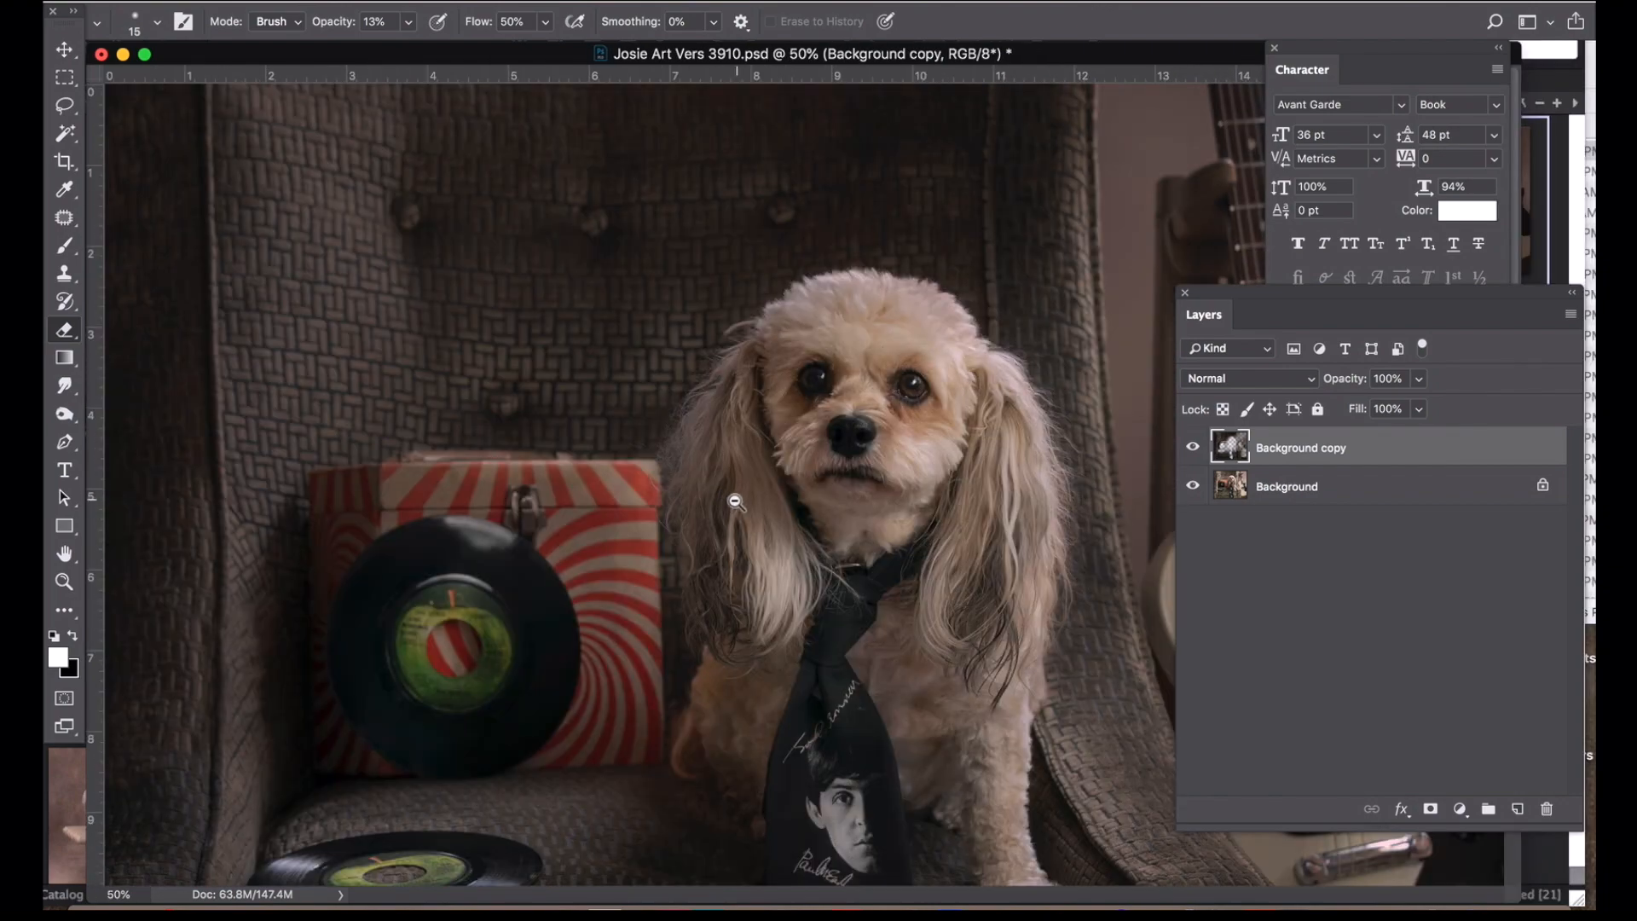
alt+super+click(735, 499)
- Compare the whole portrait with and without the Background copy layer, and enlarge the document window around the image at 25% zoom
click(1192, 448)
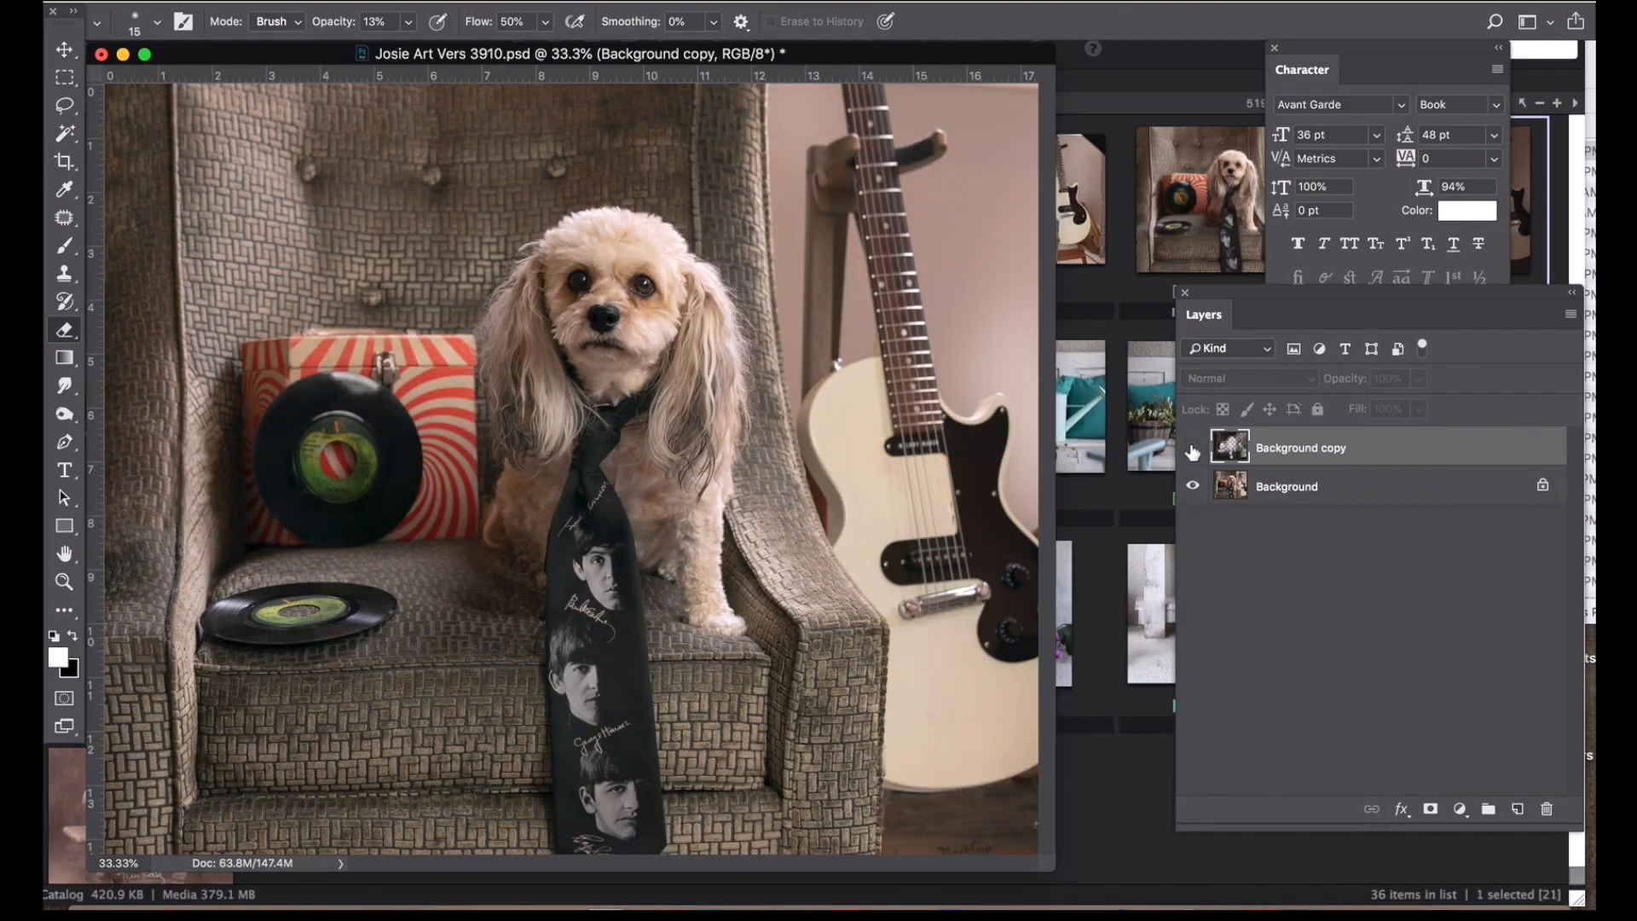
click(1193, 448)
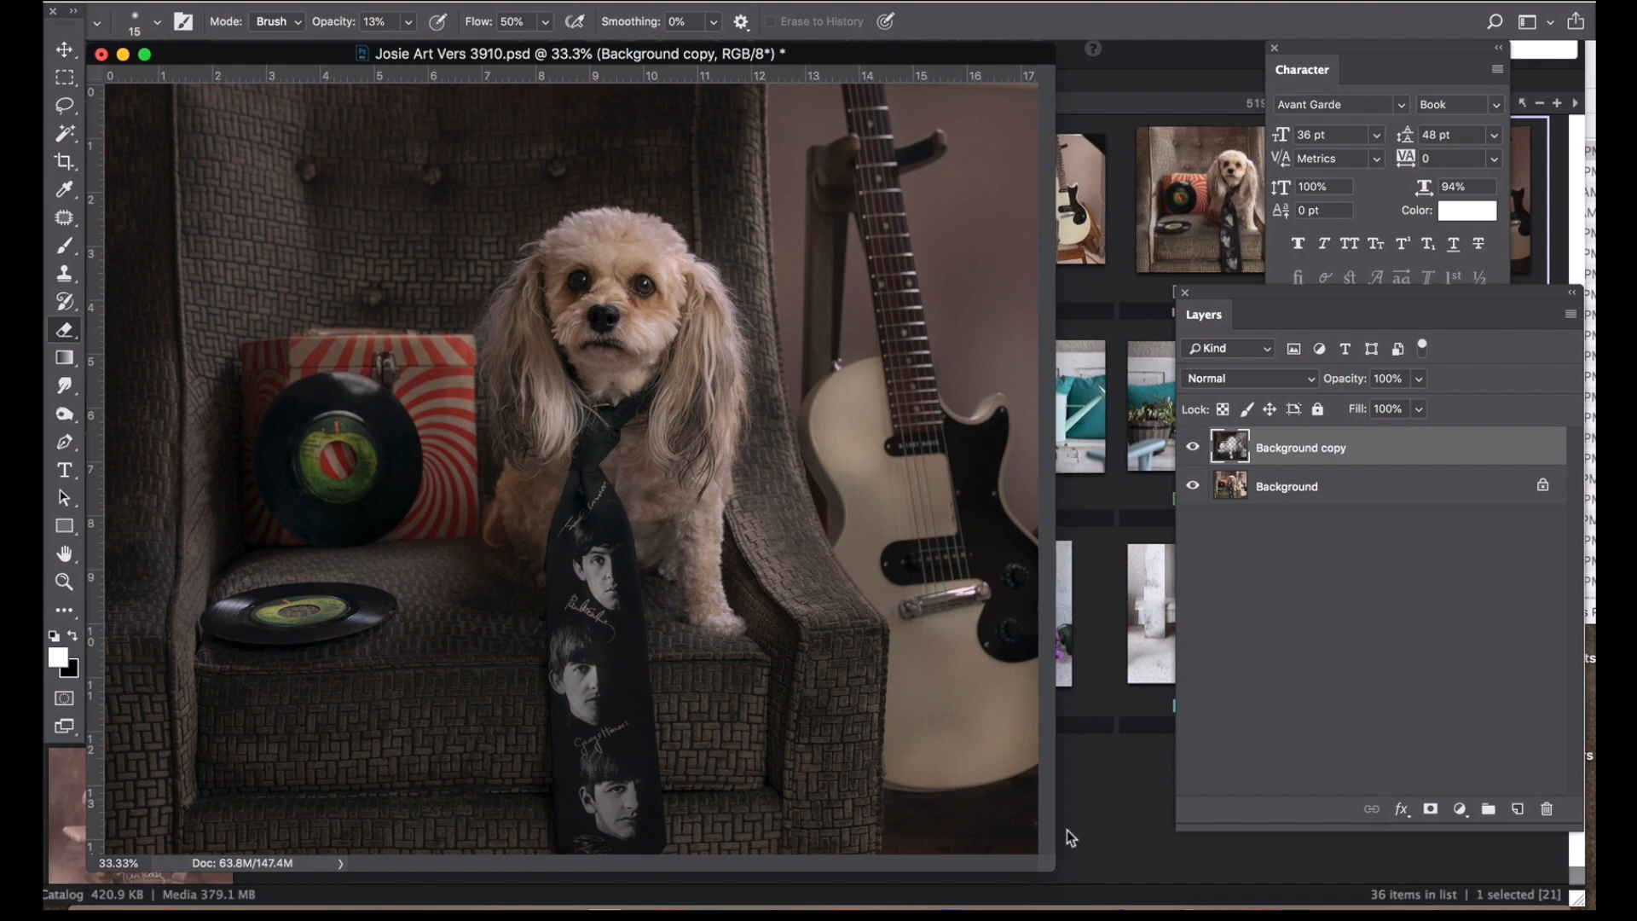
drag(1053, 864, 1140, 904)
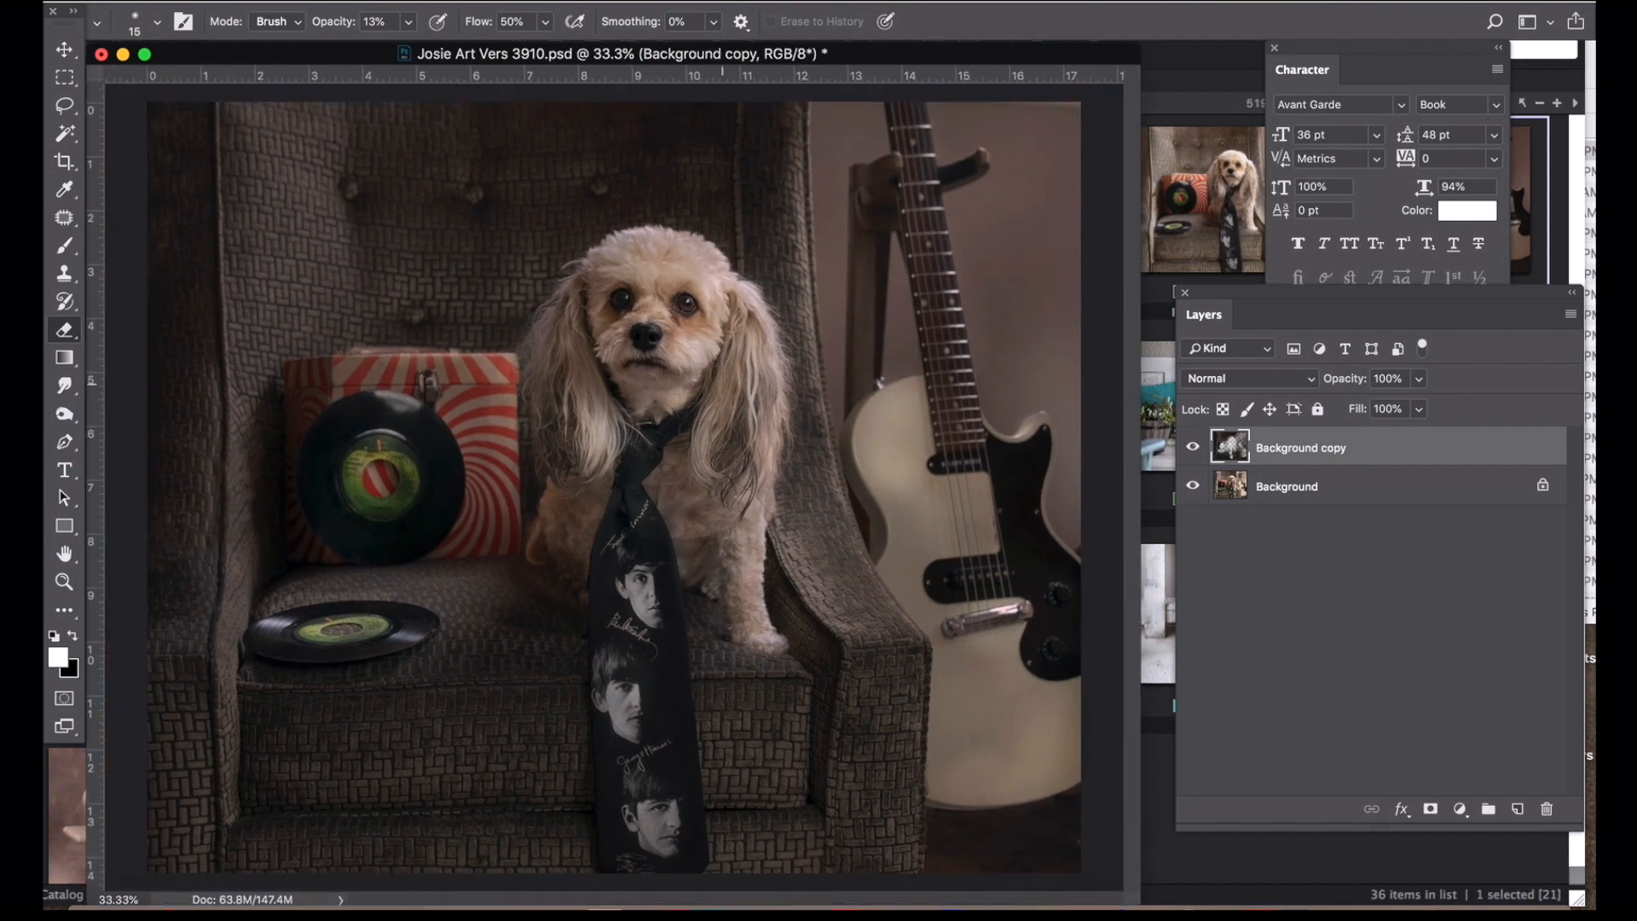
alt+super+click(675, 410)
drag(818, 677, 1149, 889)
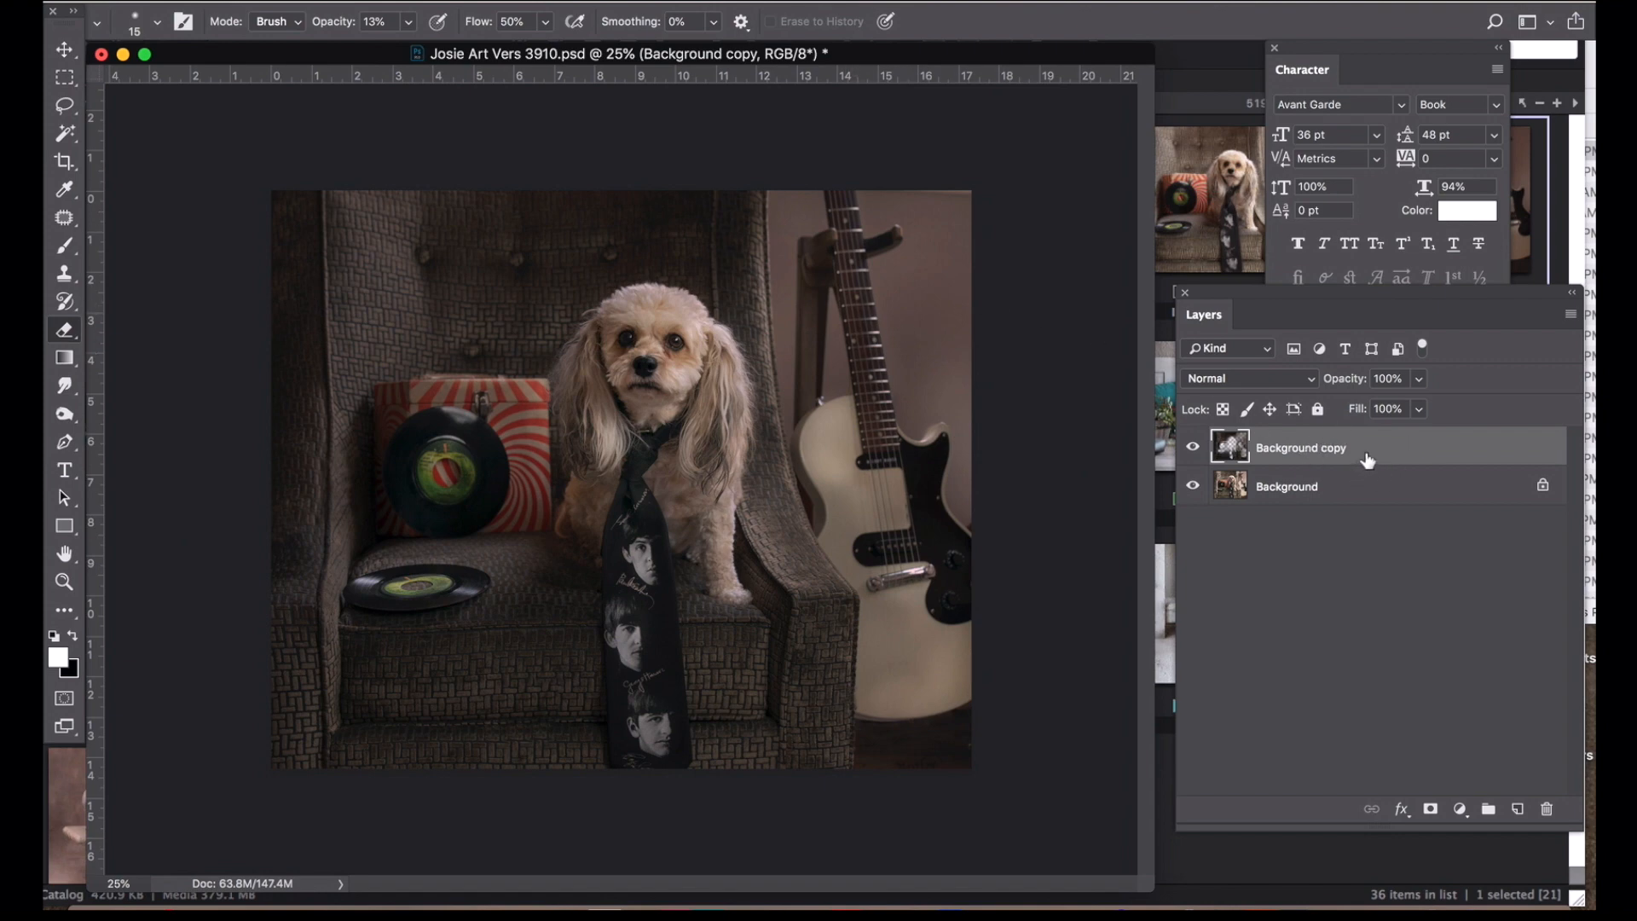
- With the Background layer active, lasso around the dog, records and guitar with a 222 px feather, and invert the selection
click(1323, 485)
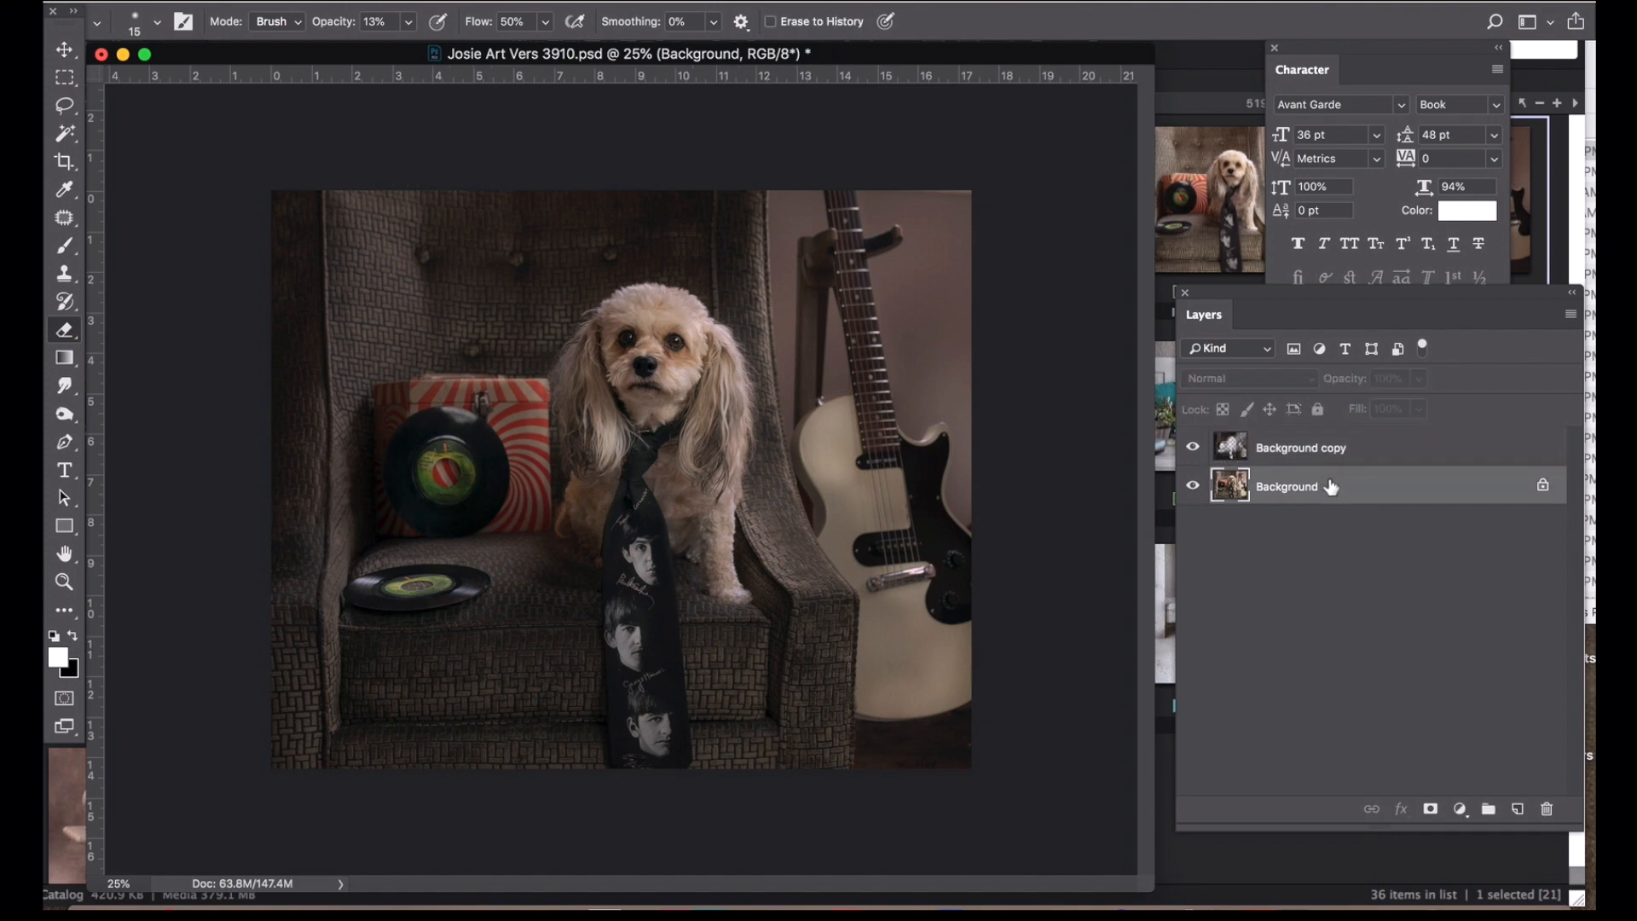
click(64, 105)
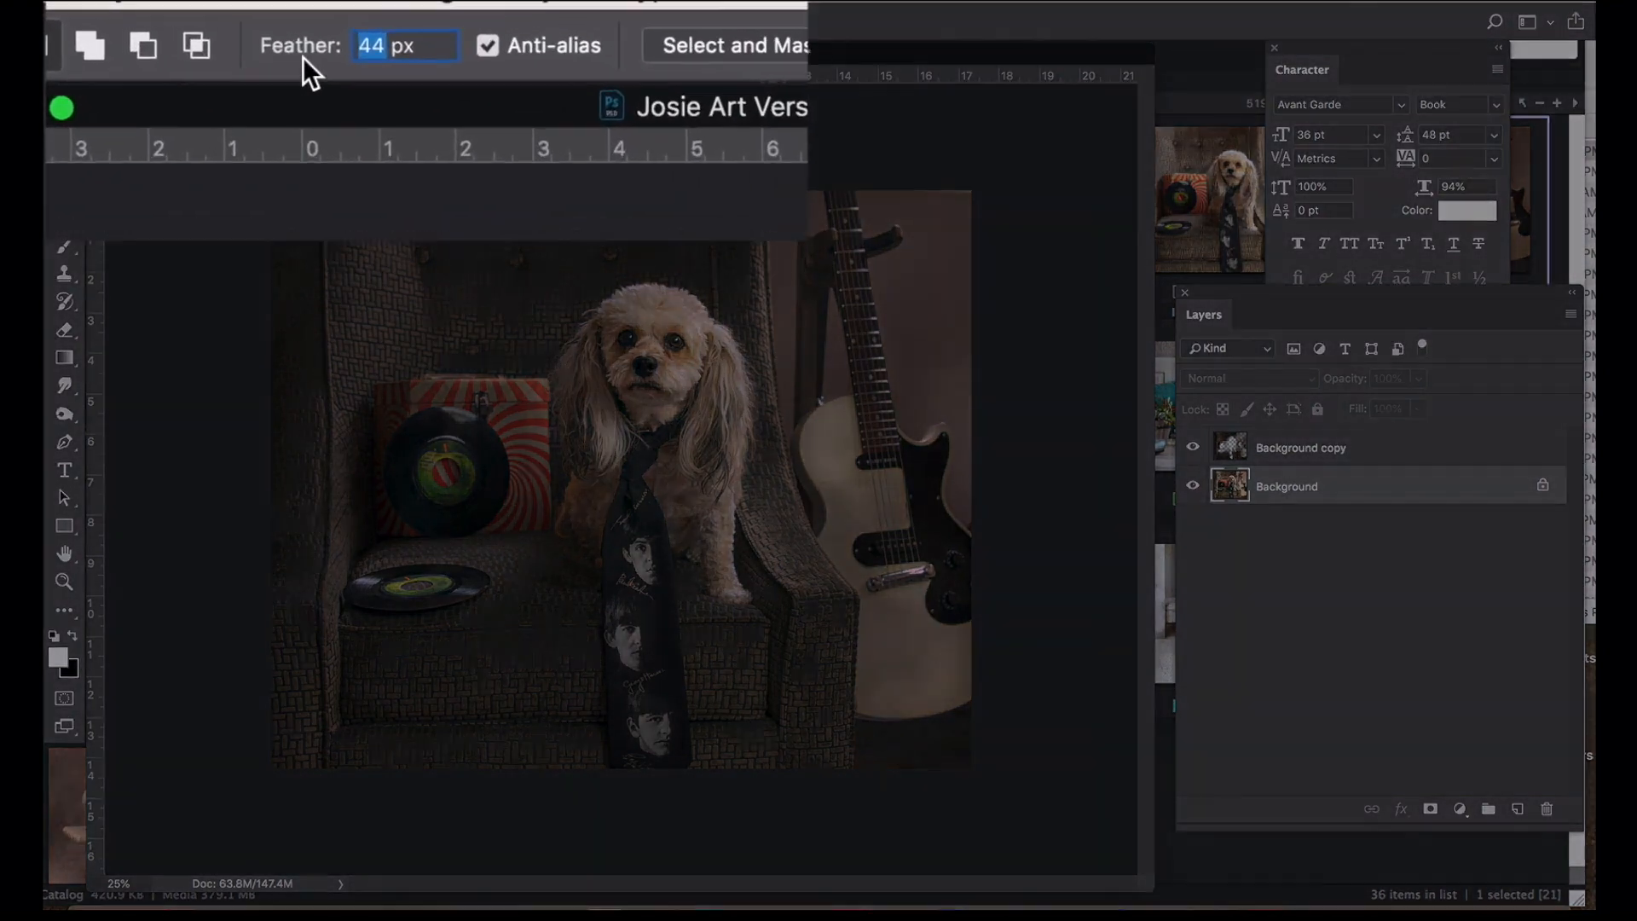
text(222)
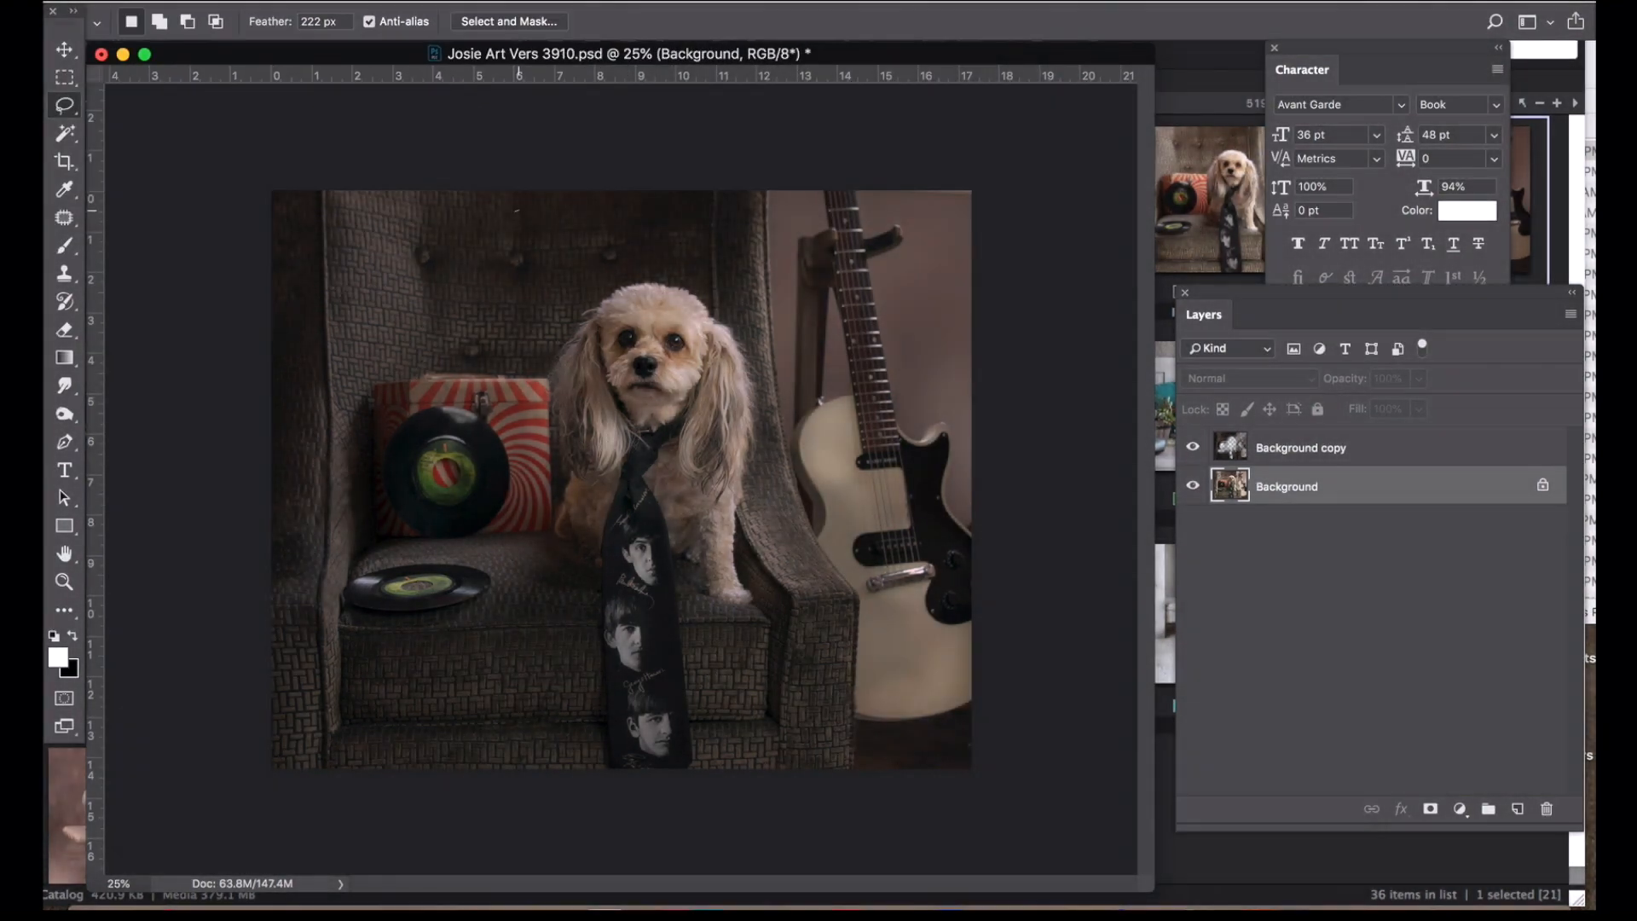
mouse_move(516, 210)
mouse_down()
mouse_move(347, 329)
mouse_move(278, 573)
mouse_move(610, 753)
mouse_move(852, 733)
mouse_move(972, 497)
mouse_move(897, 230)
mouse_move(517, 210)
mouse_up()
click(514, 2)
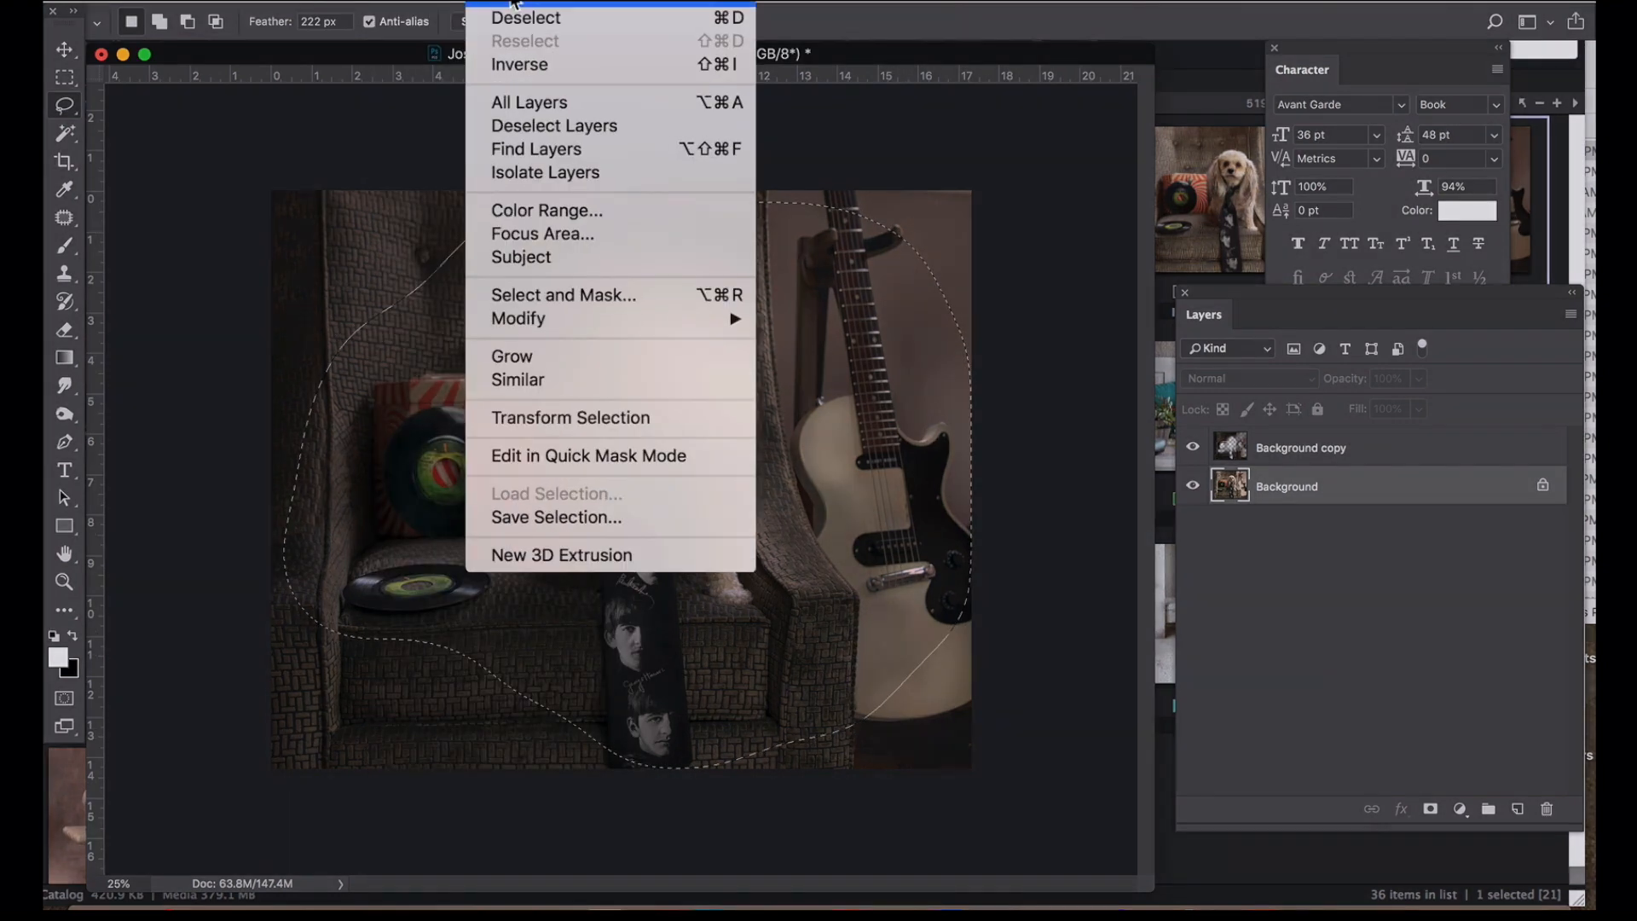
click(537, 77)
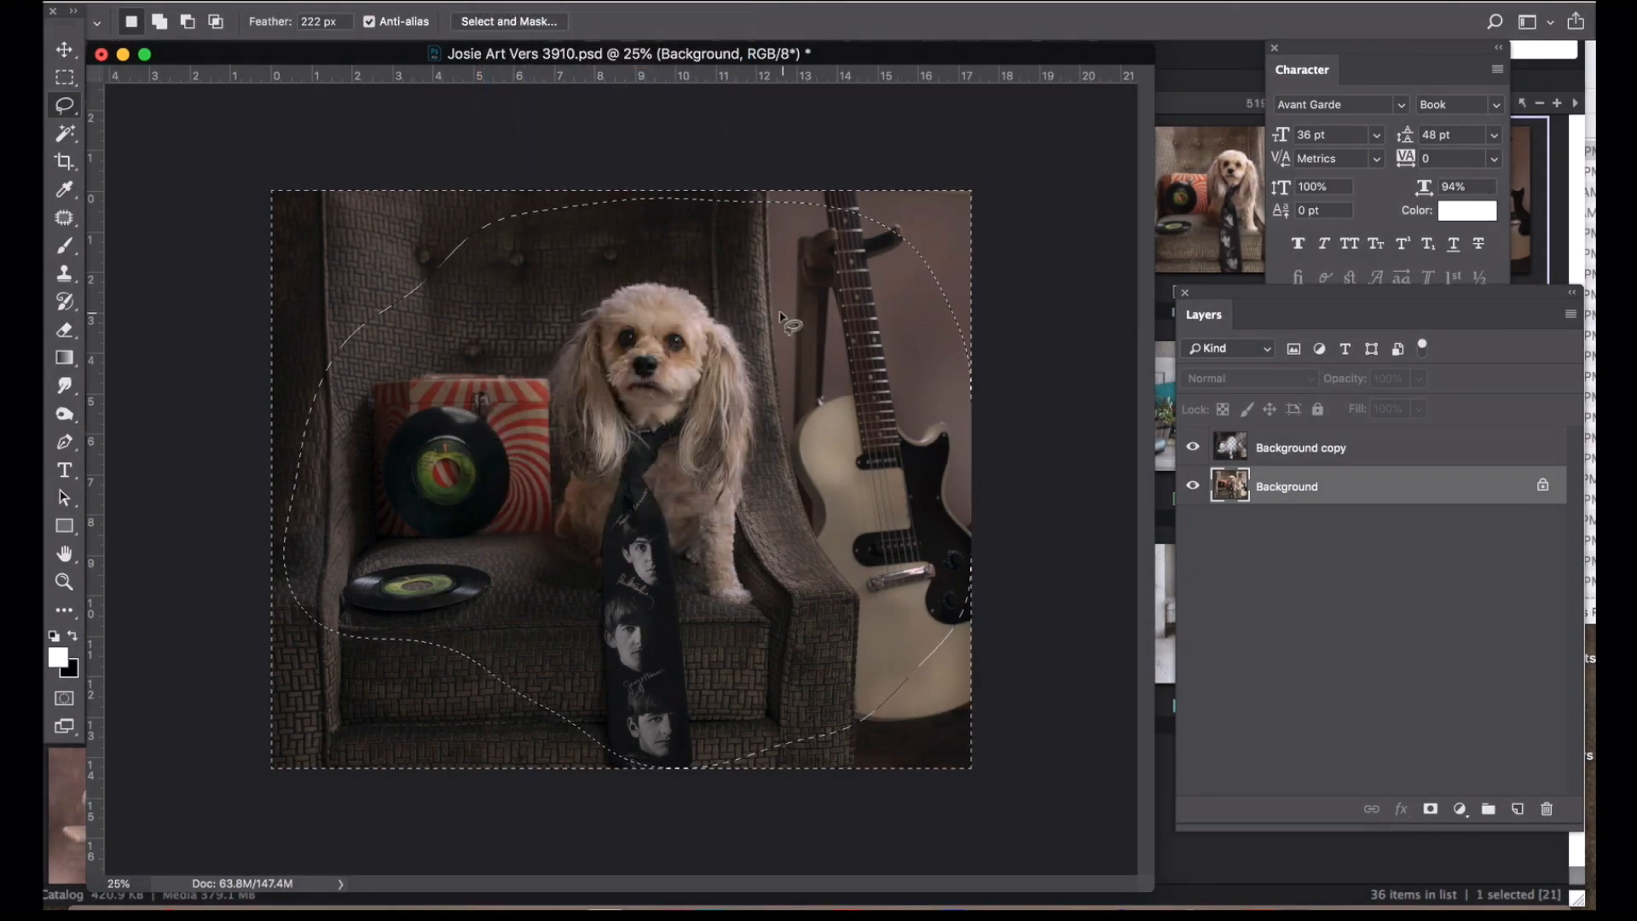
- Darken the selected outer edges on the Background copy layer with a Brightness/Contrast adjustment, lowering both brightness and contrast
click(295, 5)
mouse_move(349, 6)
mouse_move(384, 49)
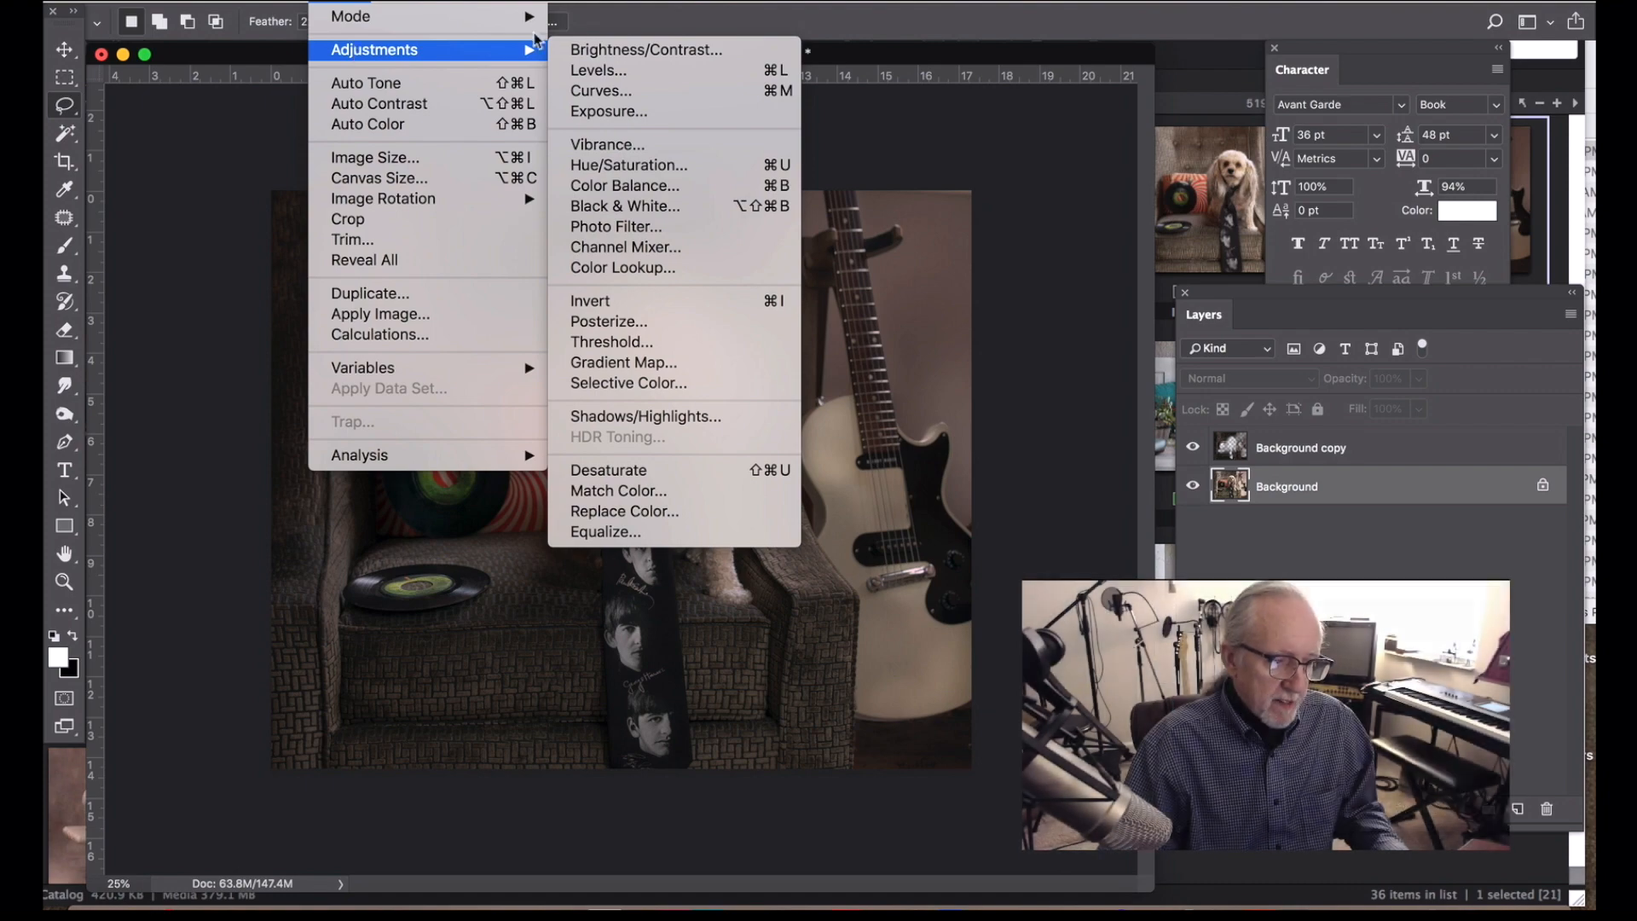
click(612, 53)
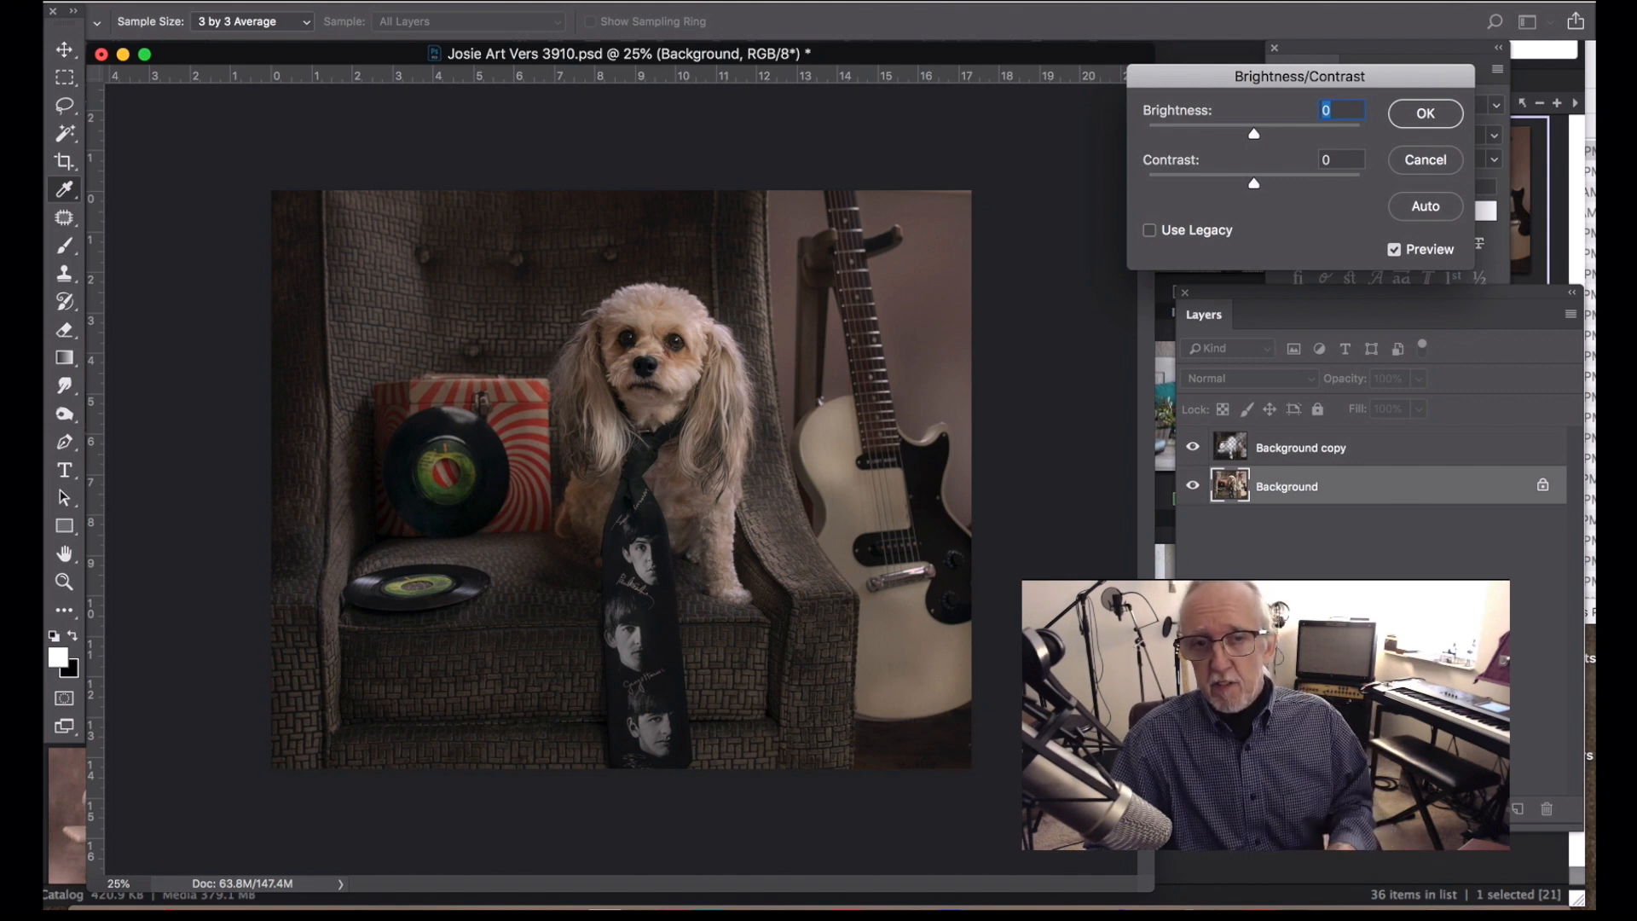
click(1071, 2)
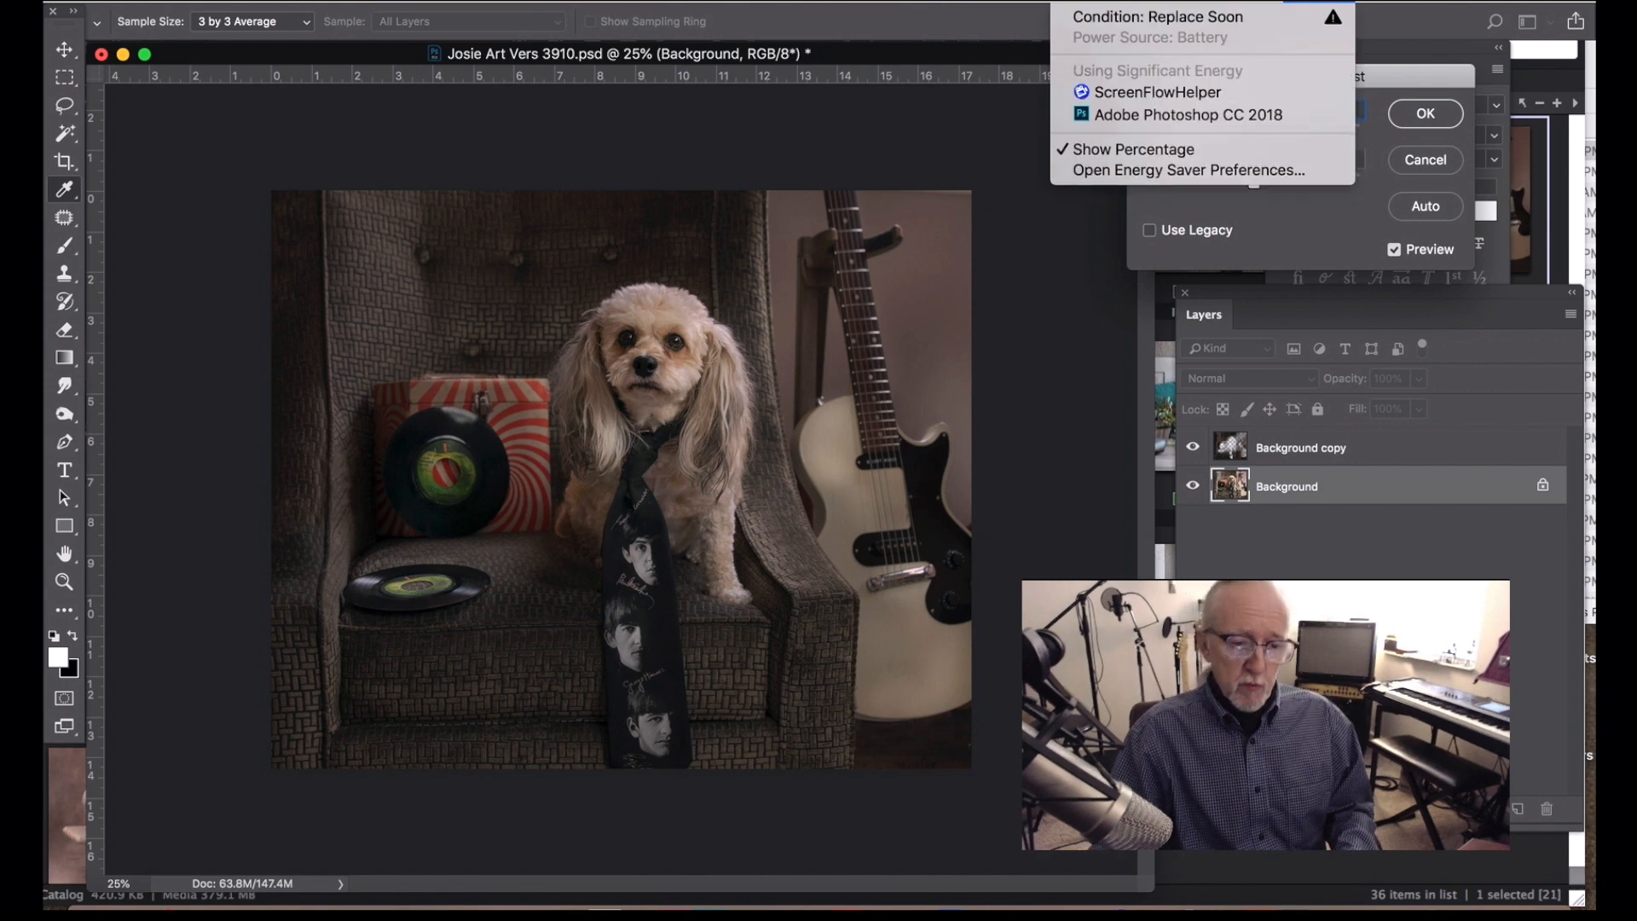
click(1015, 314)
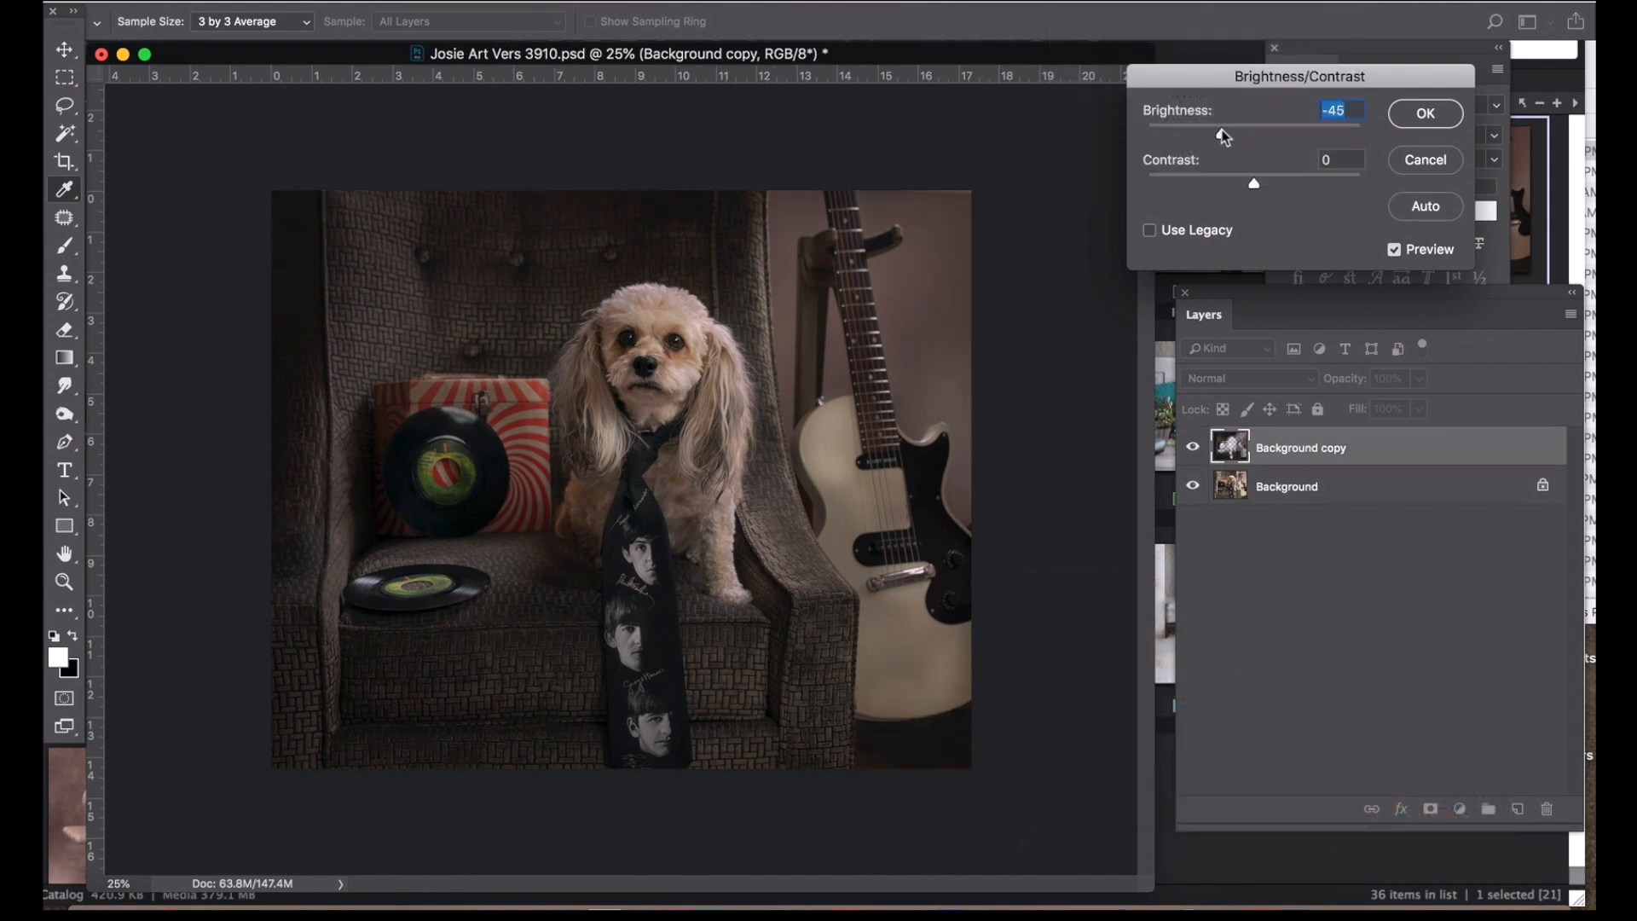
drag(1227, 135, 1228, 180)
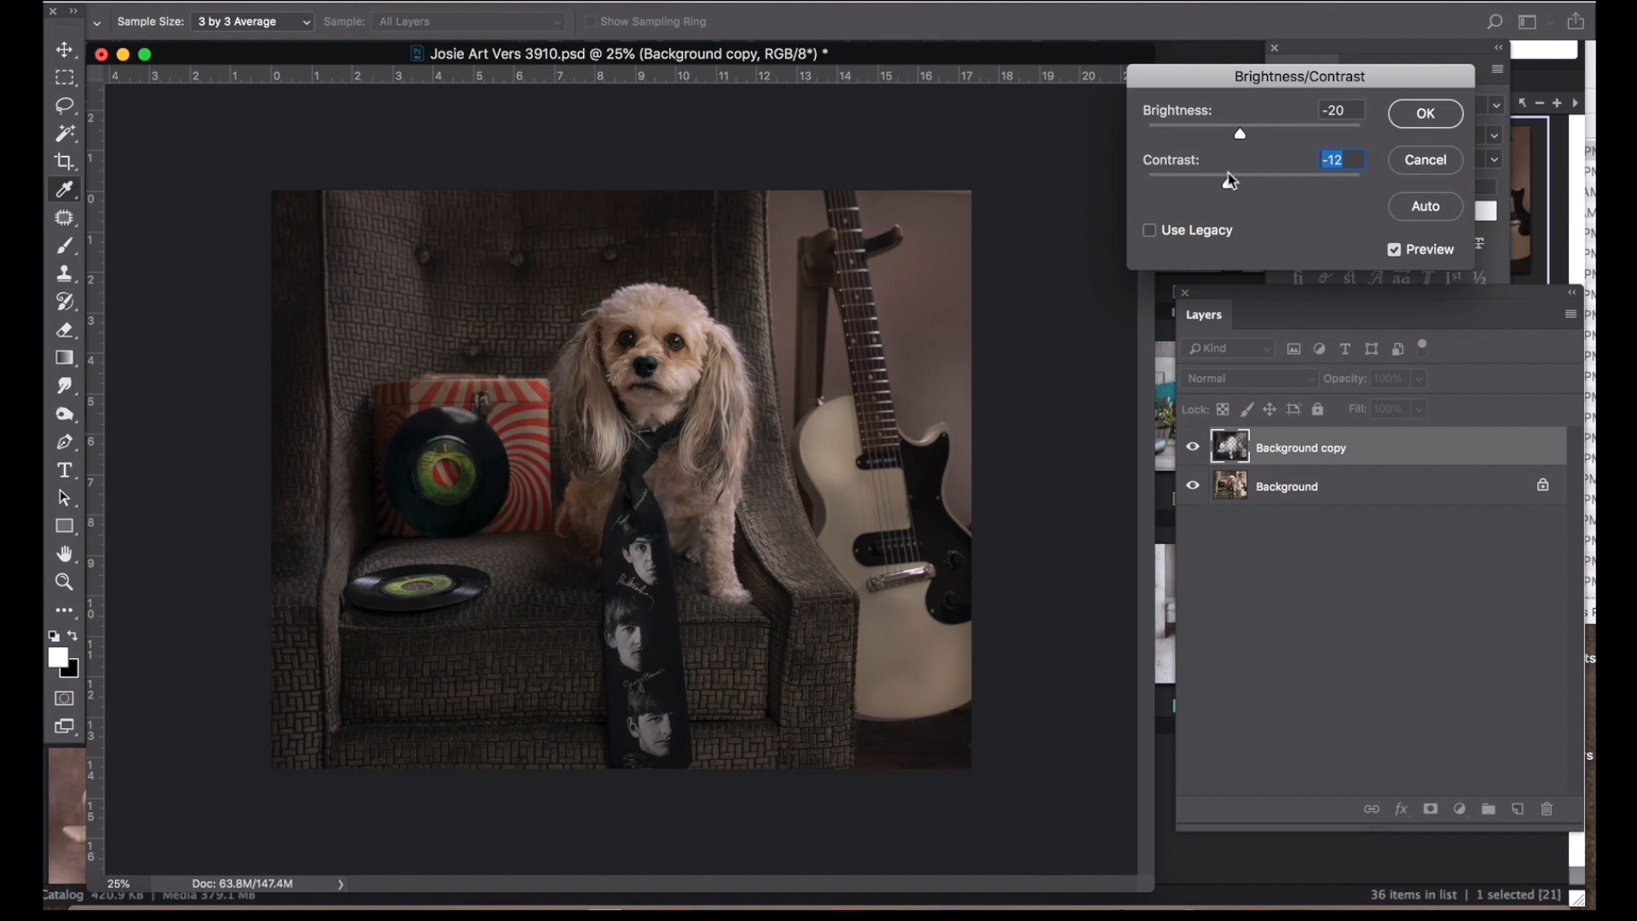
drag(1244, 136, 1241, 182)
click(1425, 114)
key(l)
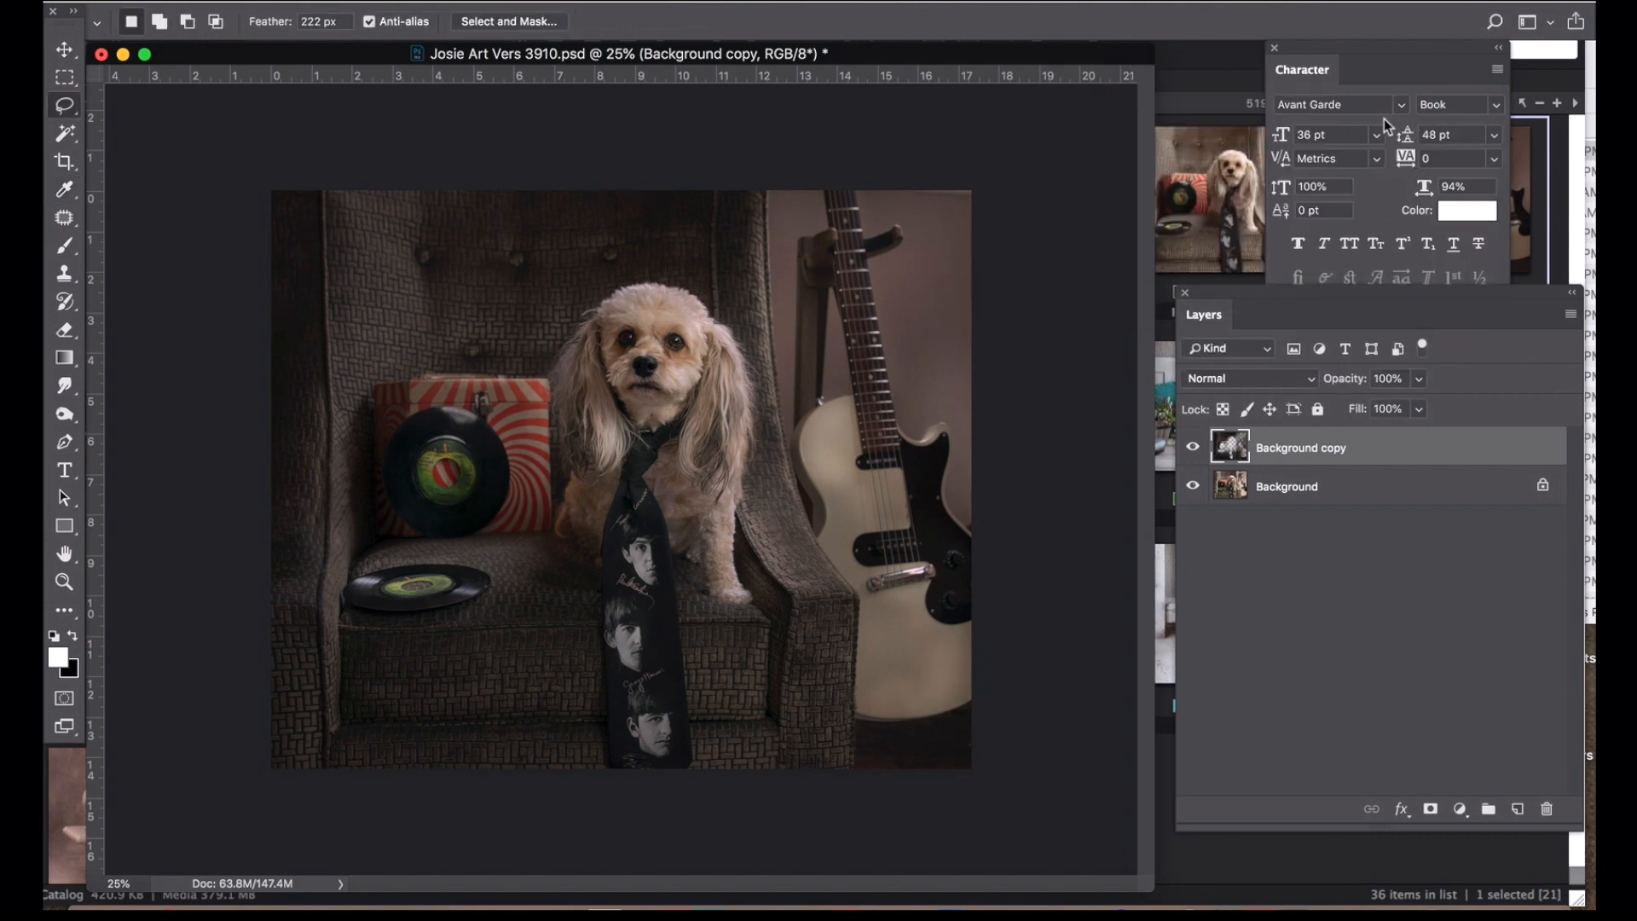
- Fade the Brightness/Contrast adjustment to 85% opacity in Normal mode
click(289, 3)
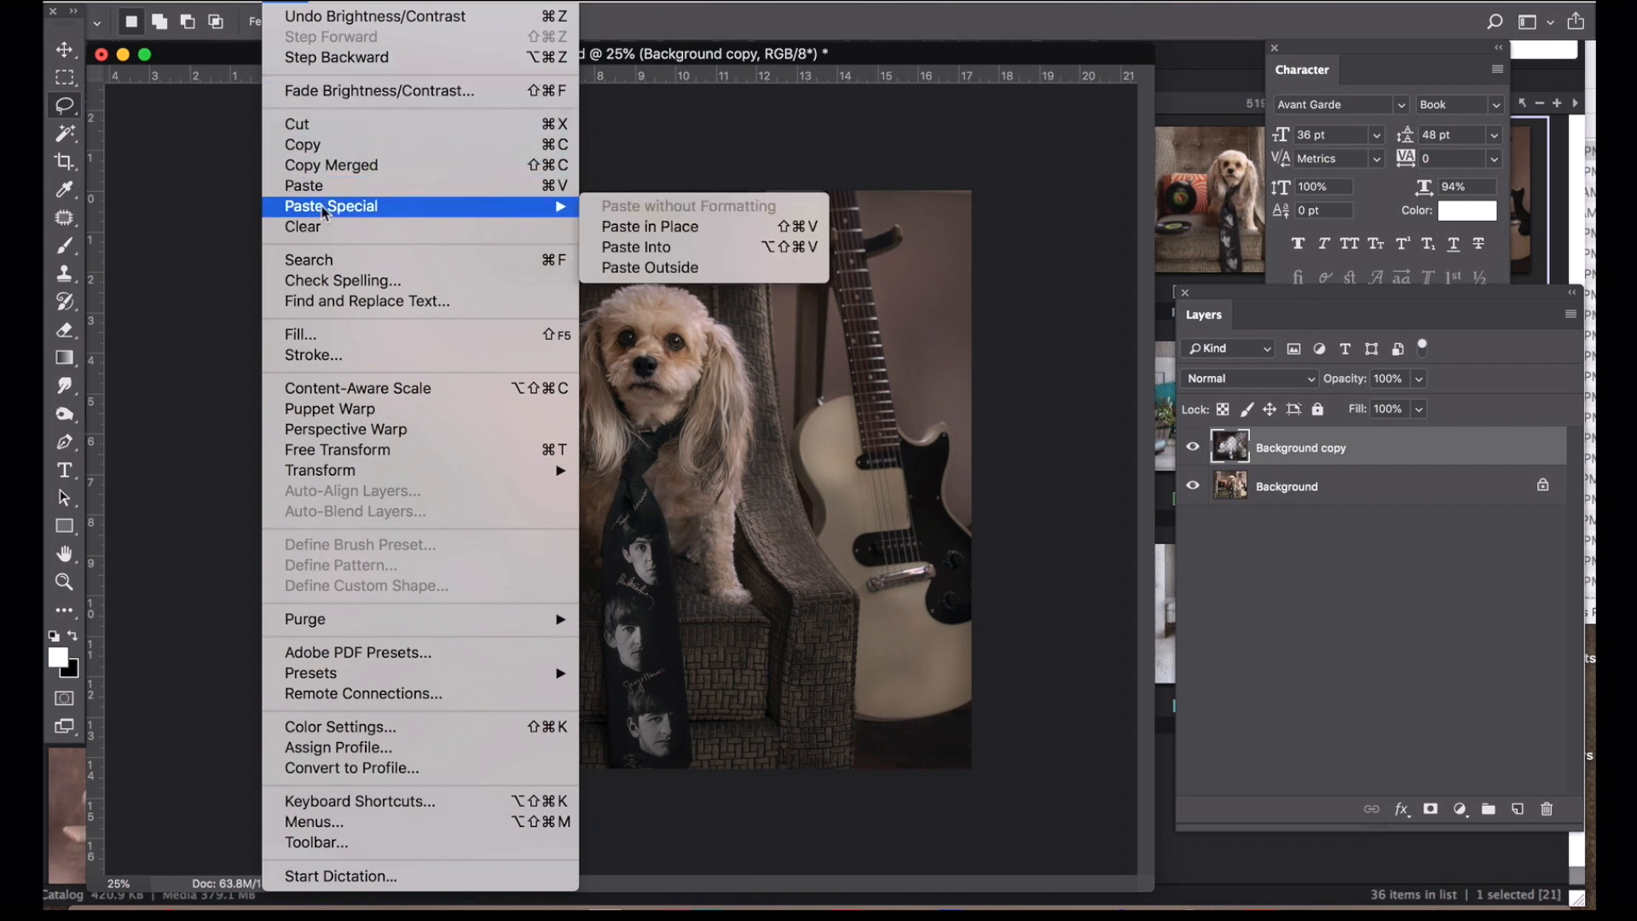
click(309, 90)
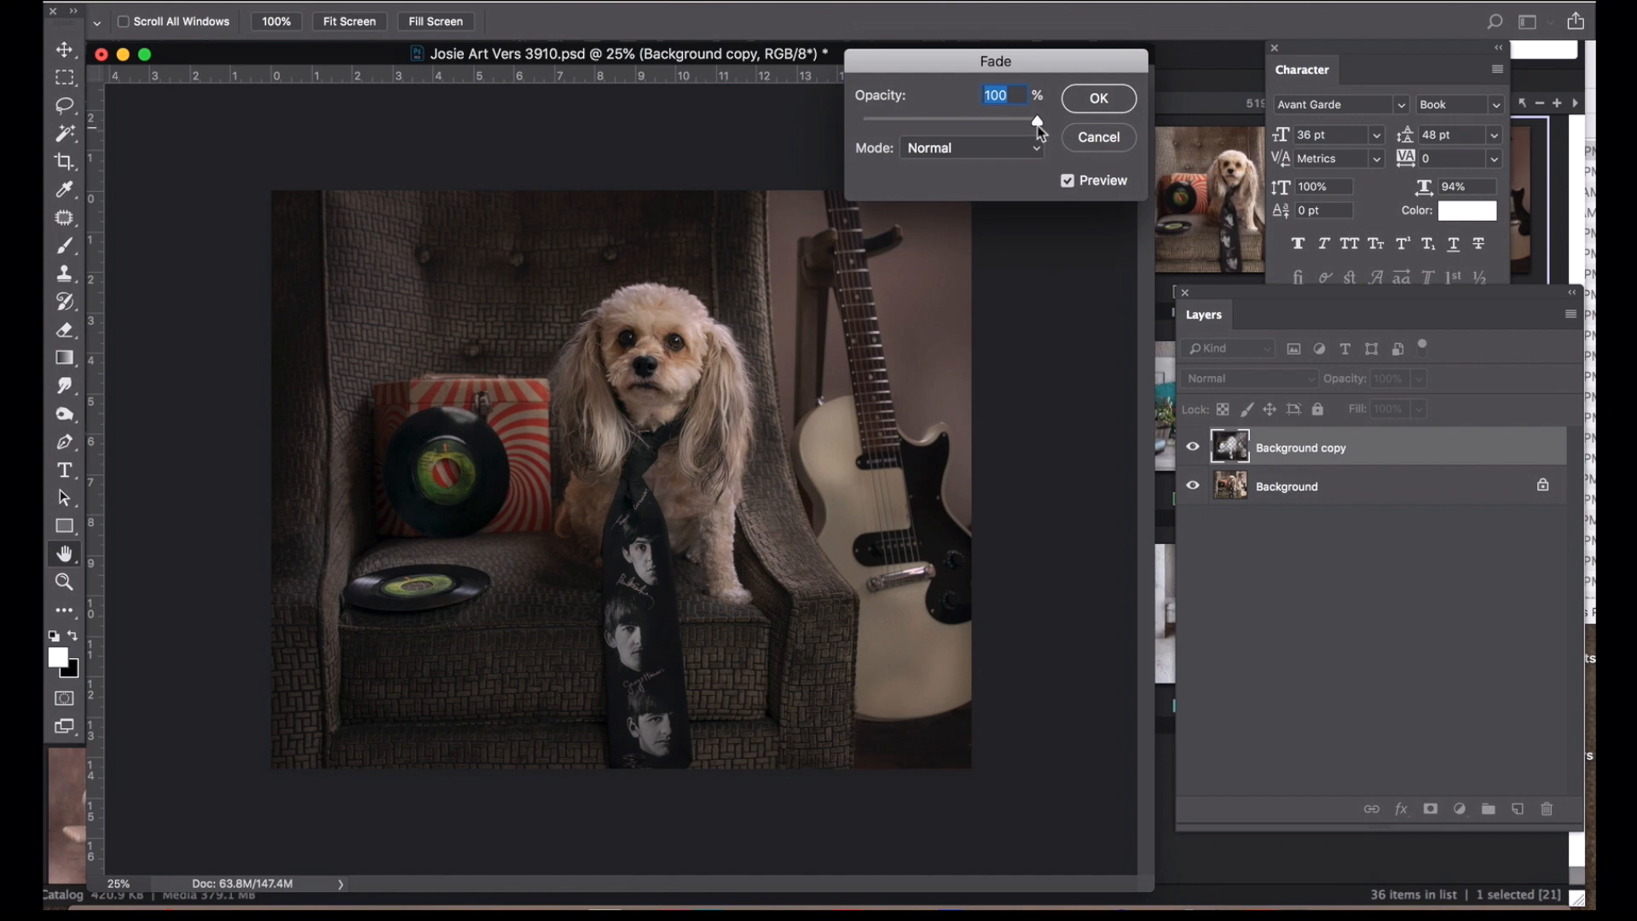
drag(1039, 124, 1207, 124)
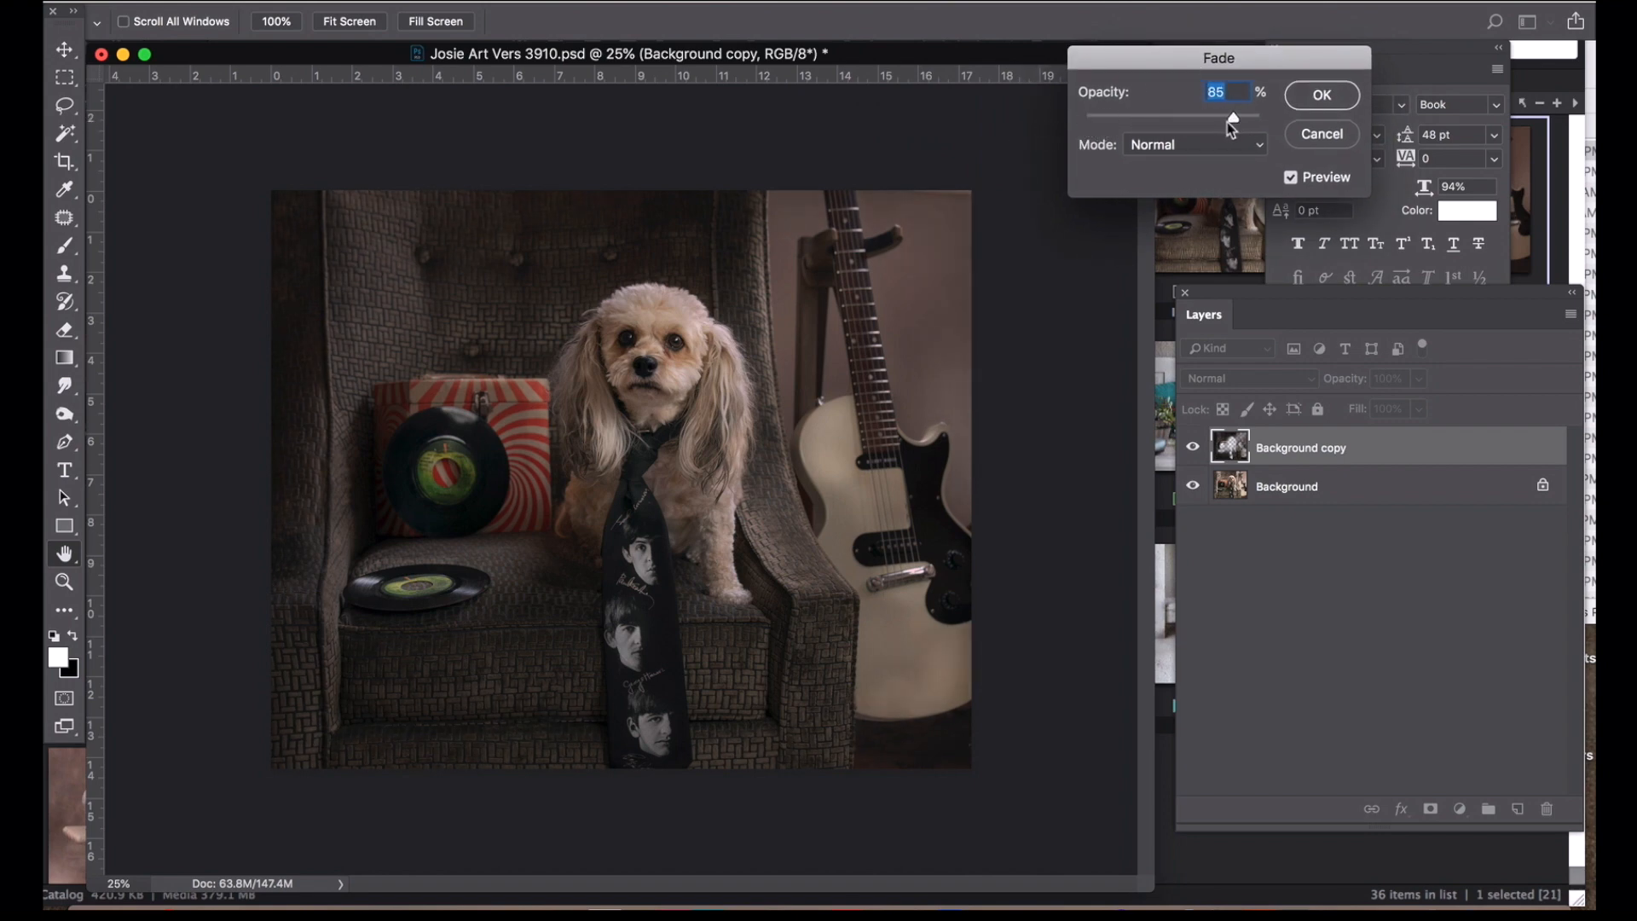
click(1317, 102)
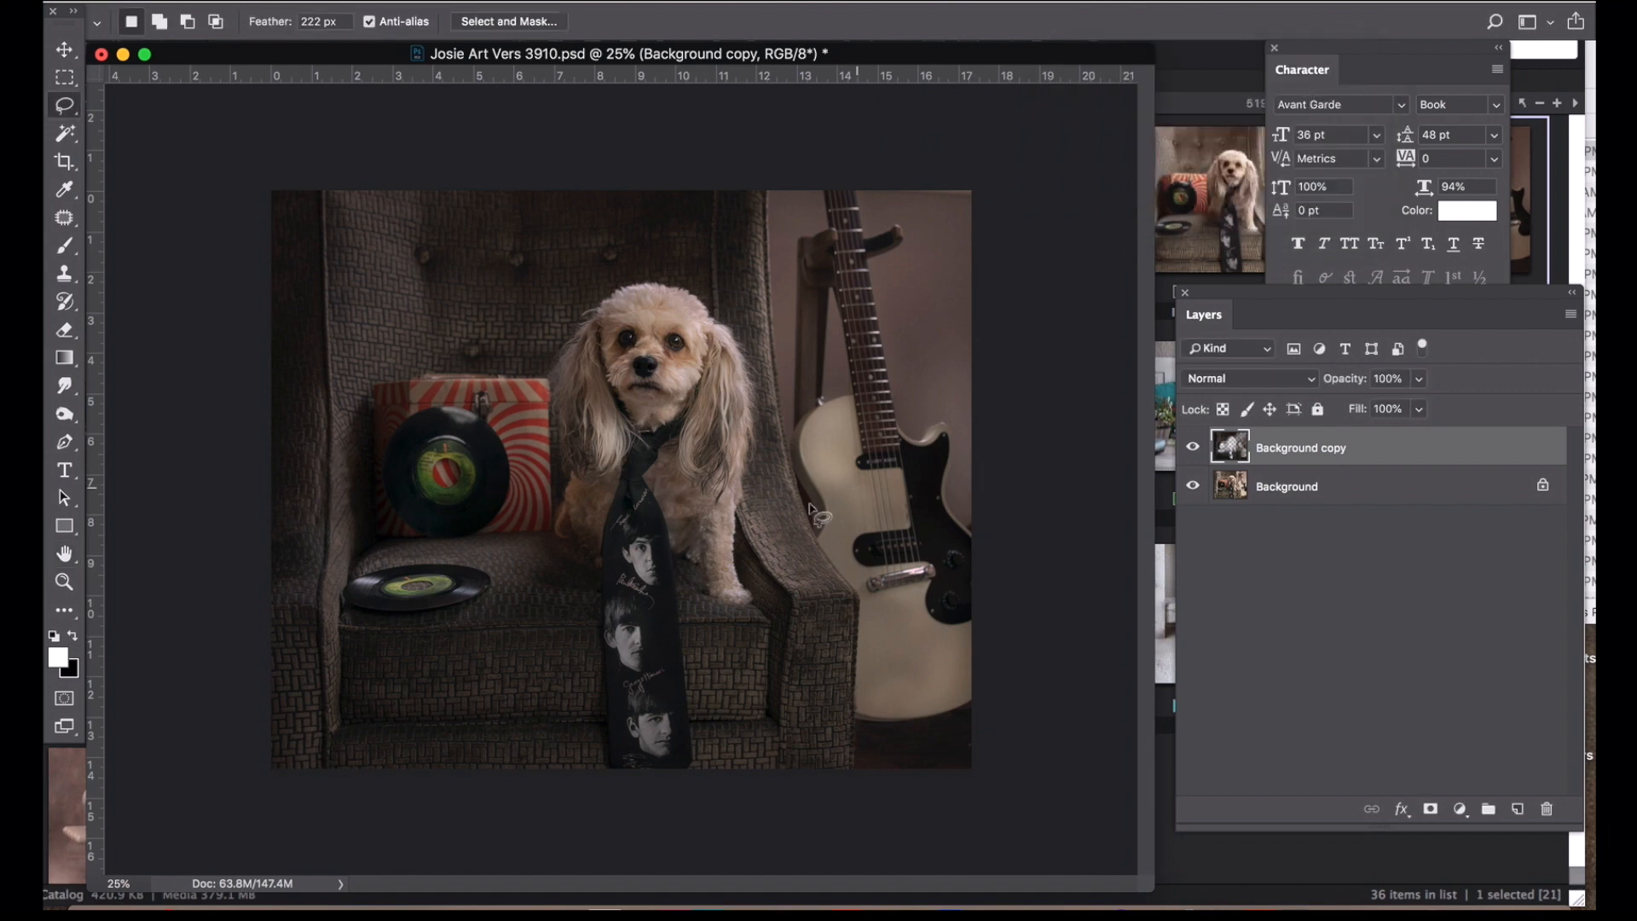
- Compare the finished portrait repeatedly with and without the darkened Background copy layer
click(1191, 450)
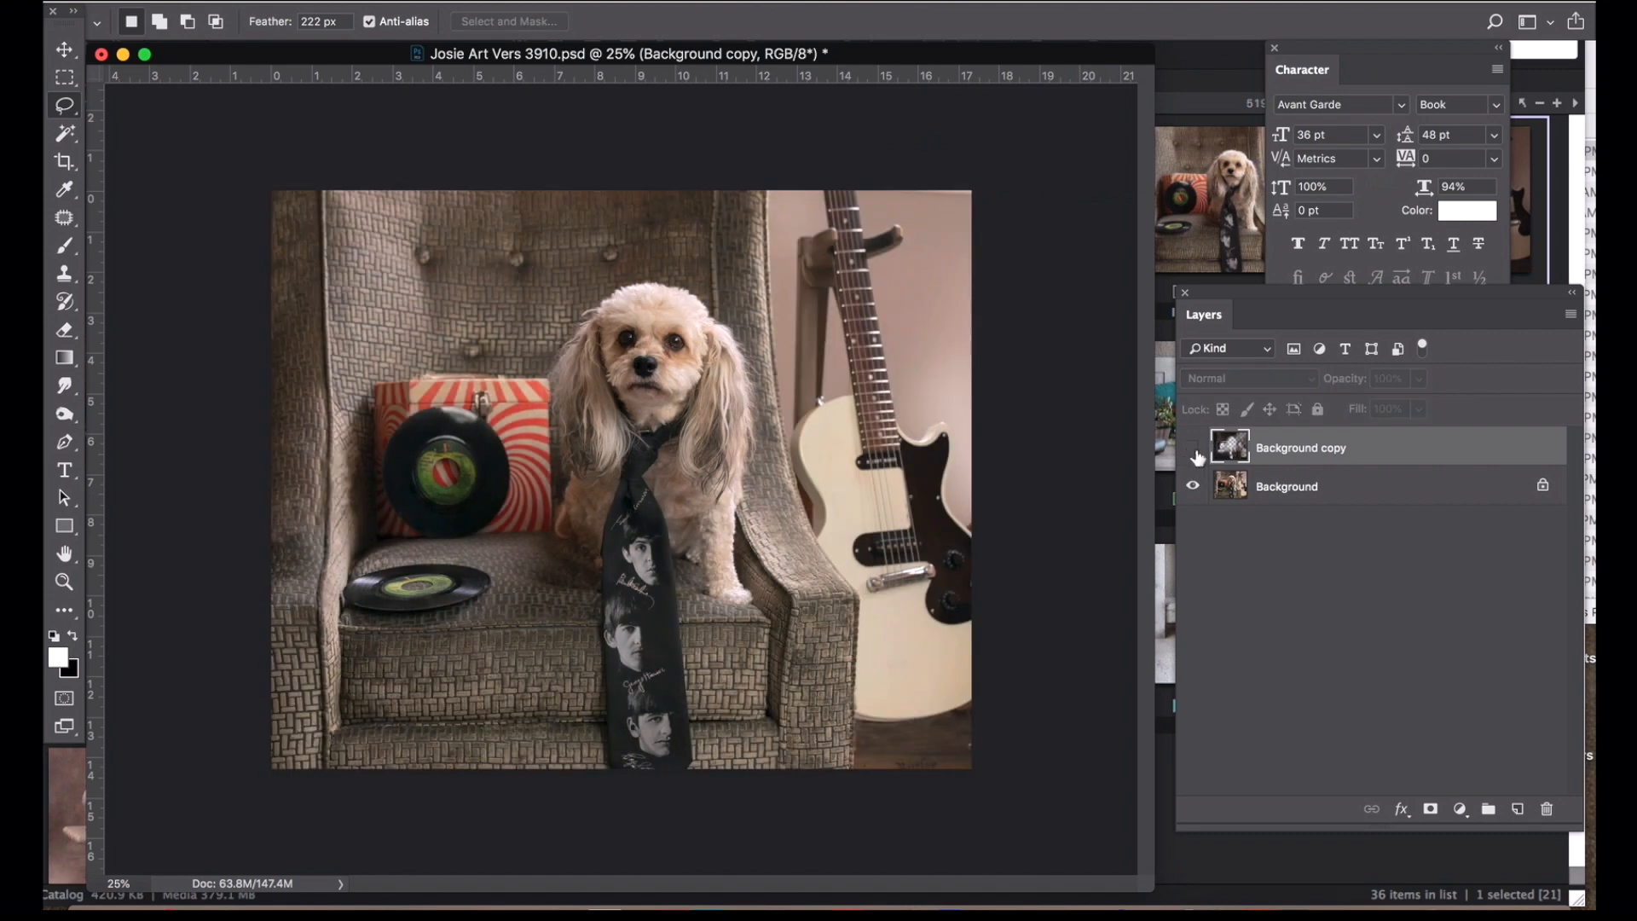
click(1193, 449)
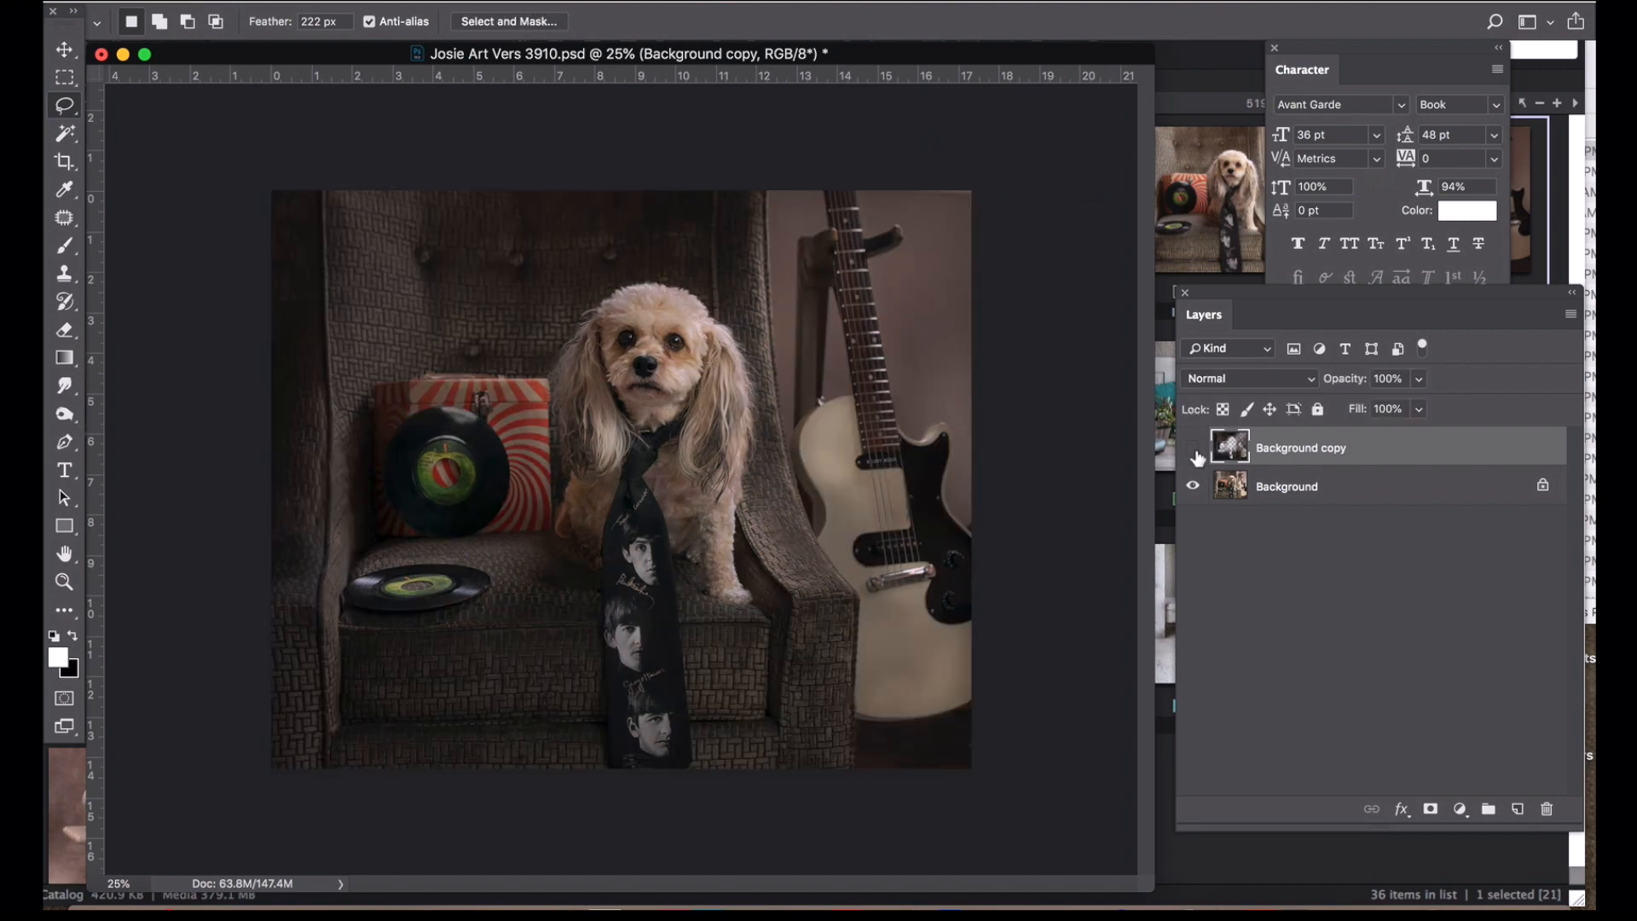
click(1194, 450)
click(1194, 450)
click(1193, 449)
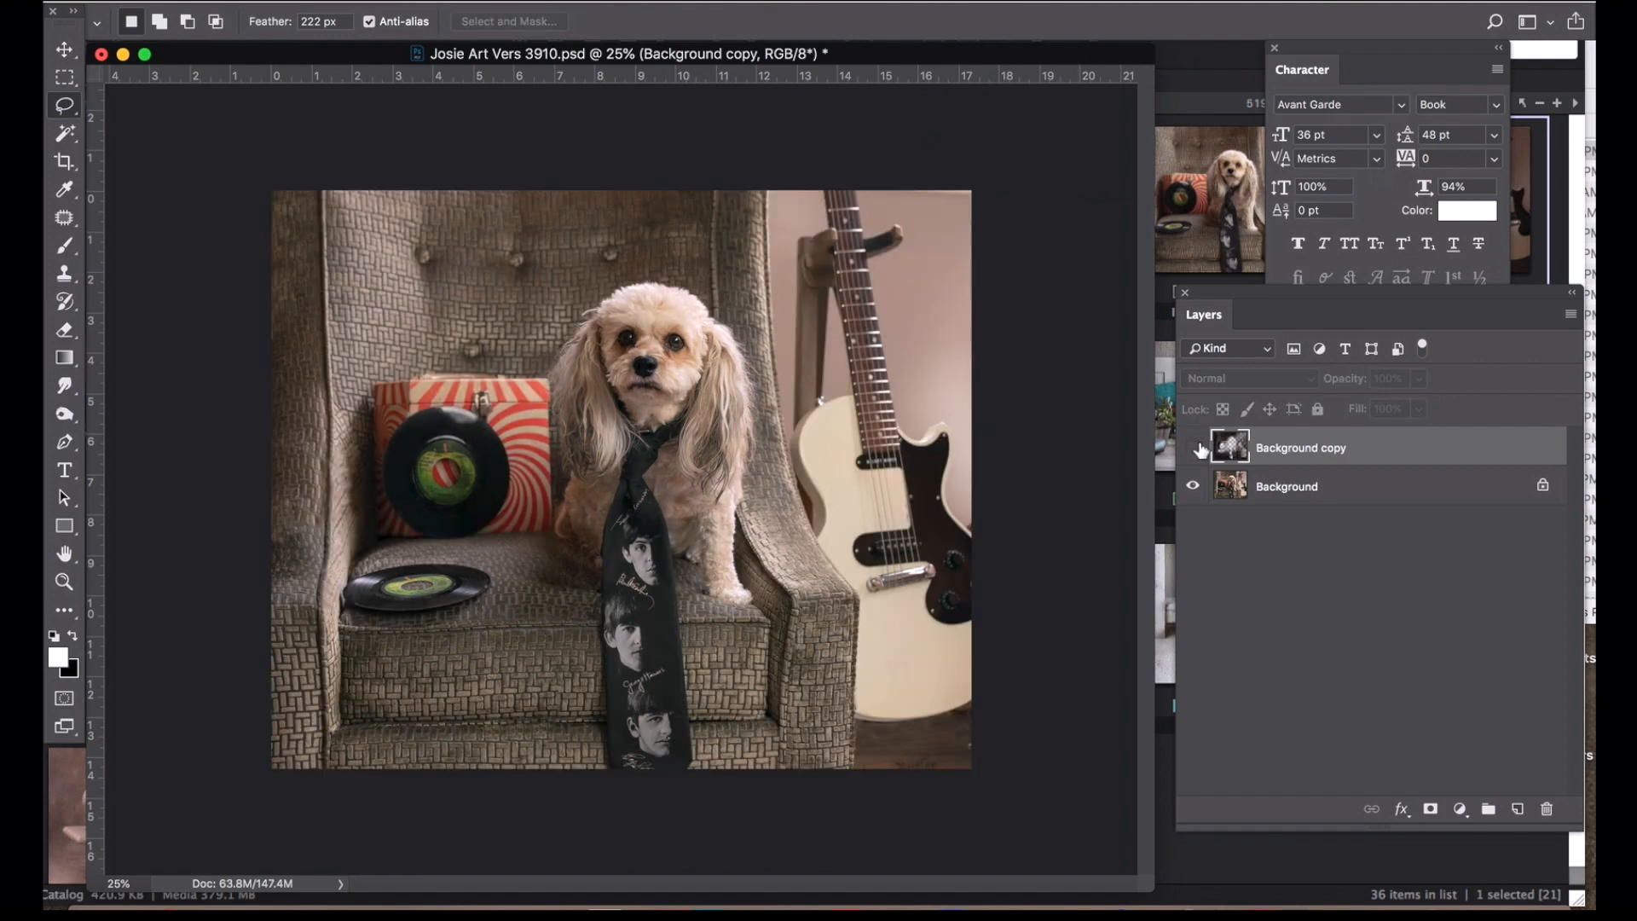
- Toggle the Background copy layer's visibility to compare the original photo with the darkened version, leaving the layer shown
click(1194, 449)
key(o)
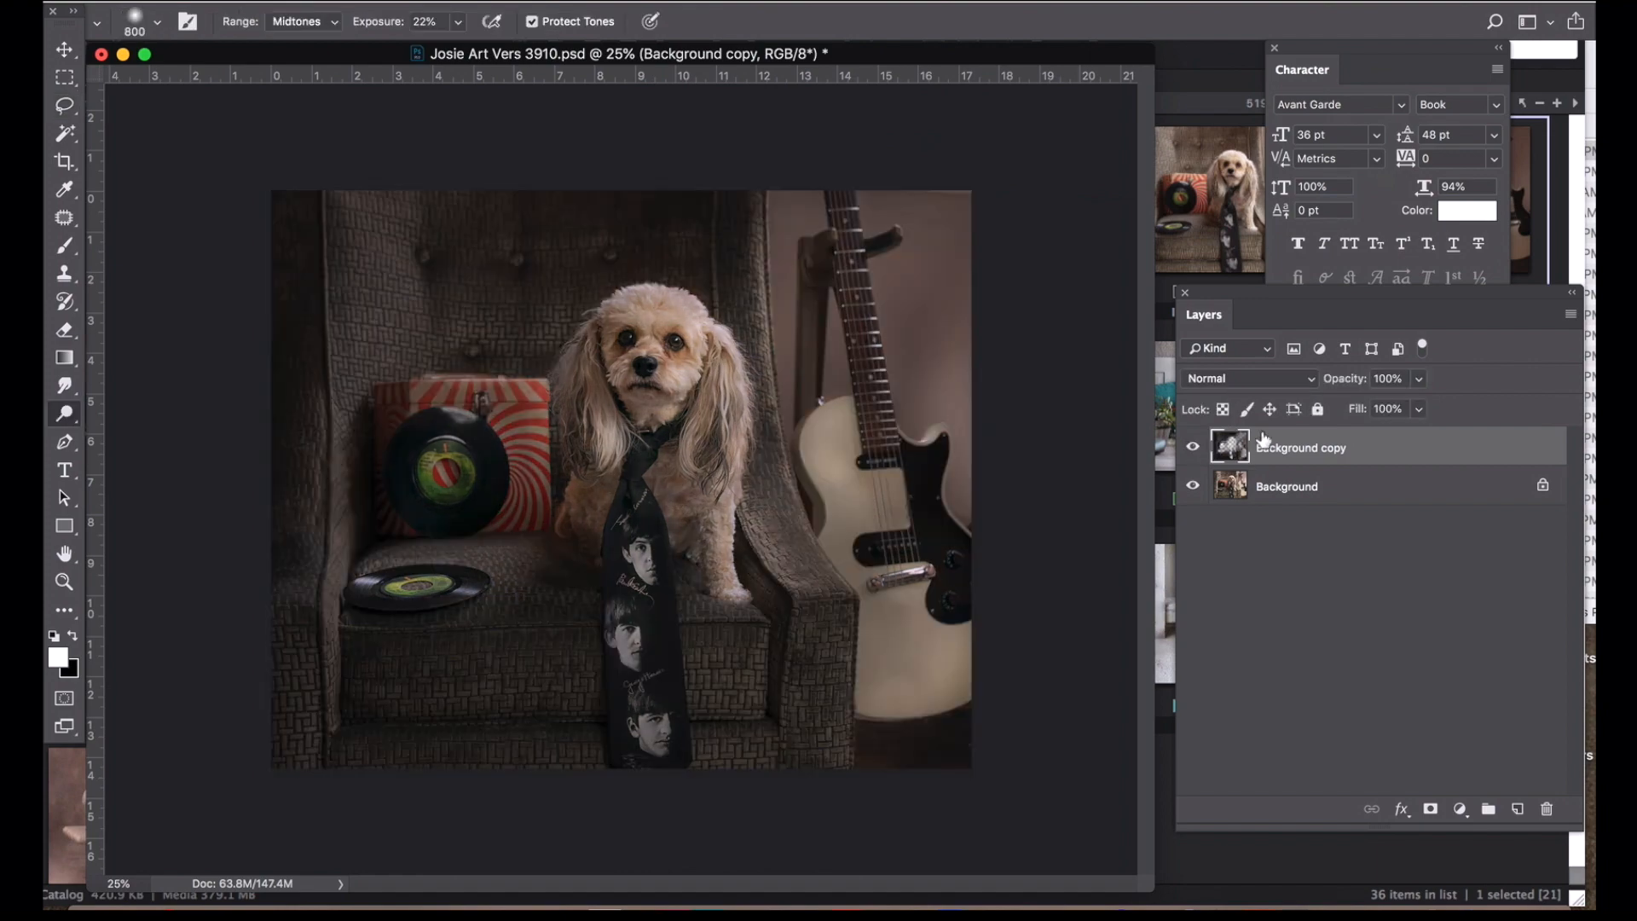
click(1194, 449)
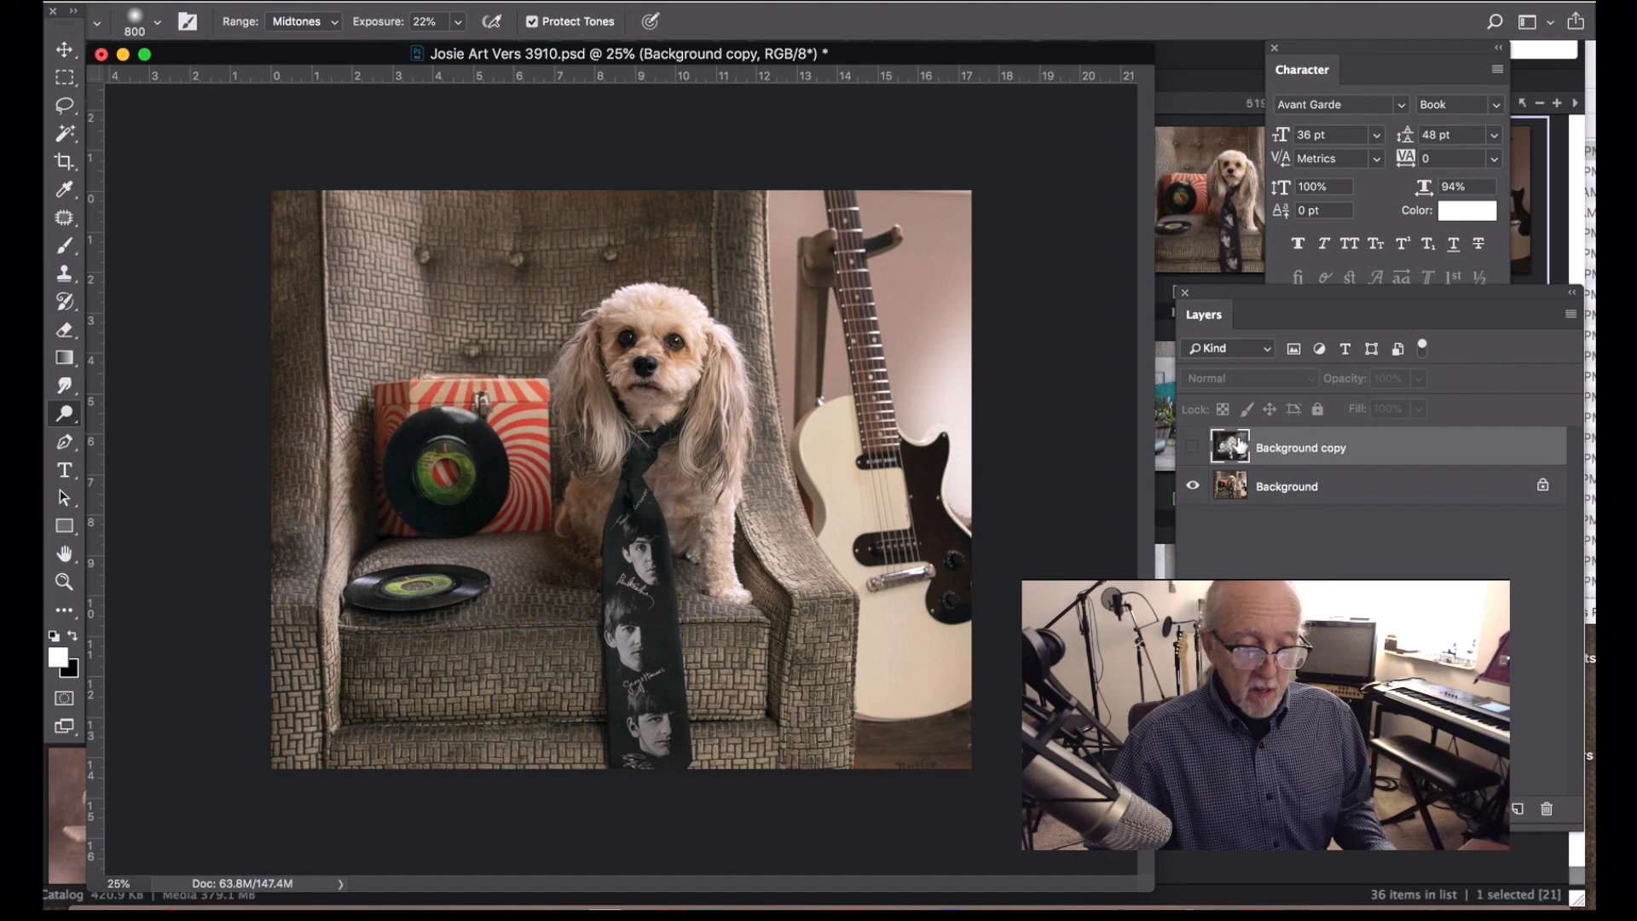
click(1192, 446)
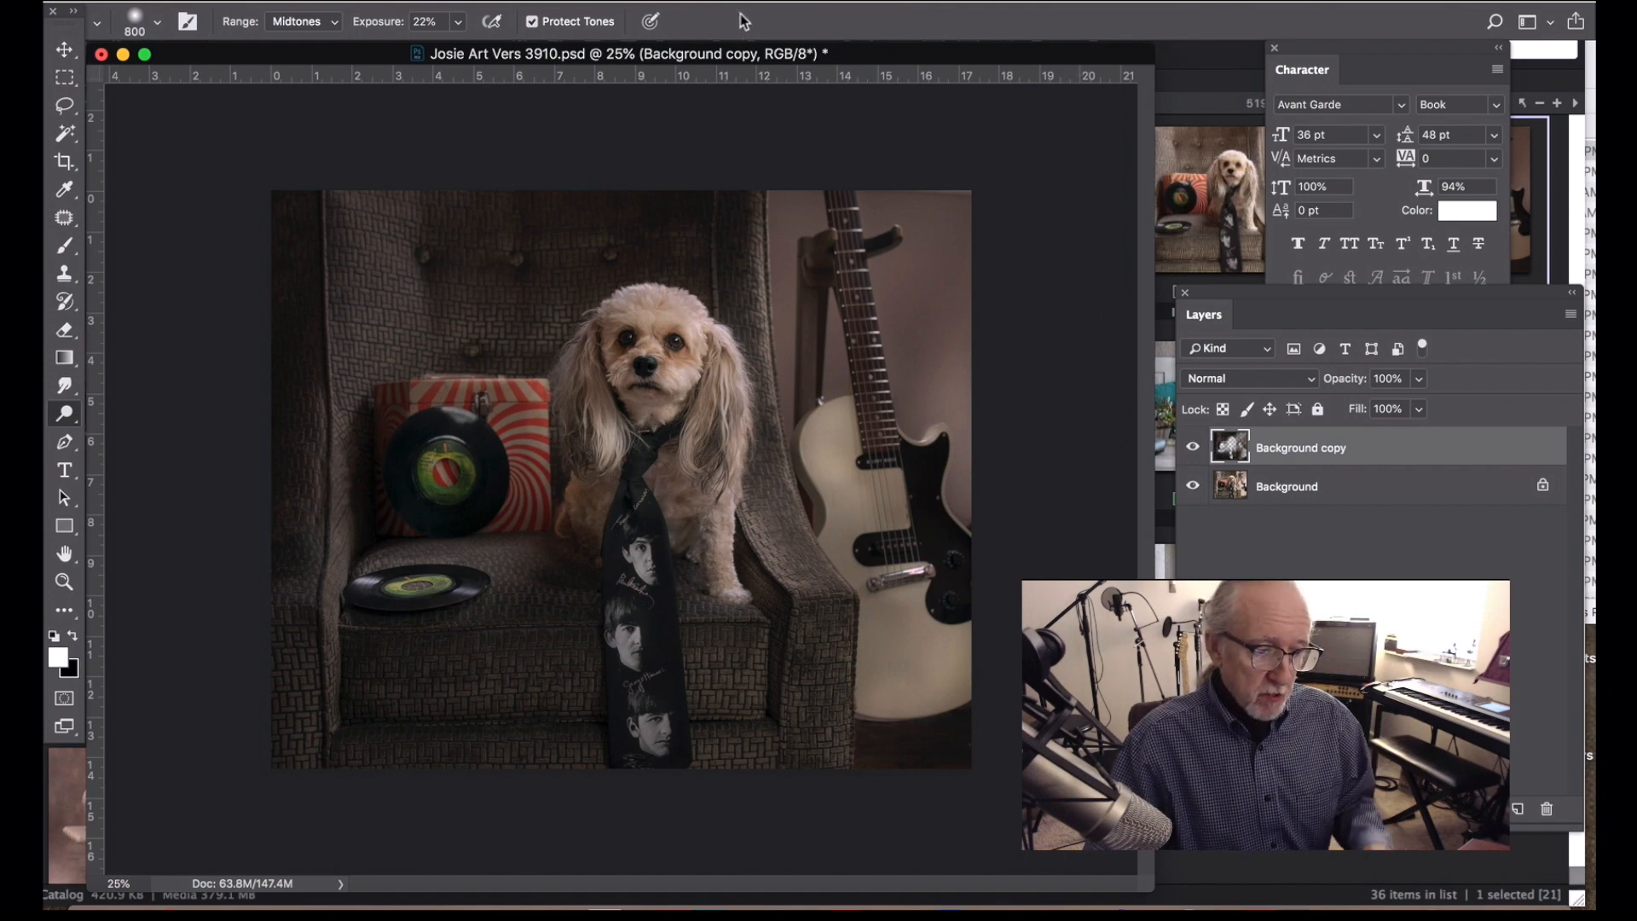
key(super+equal)
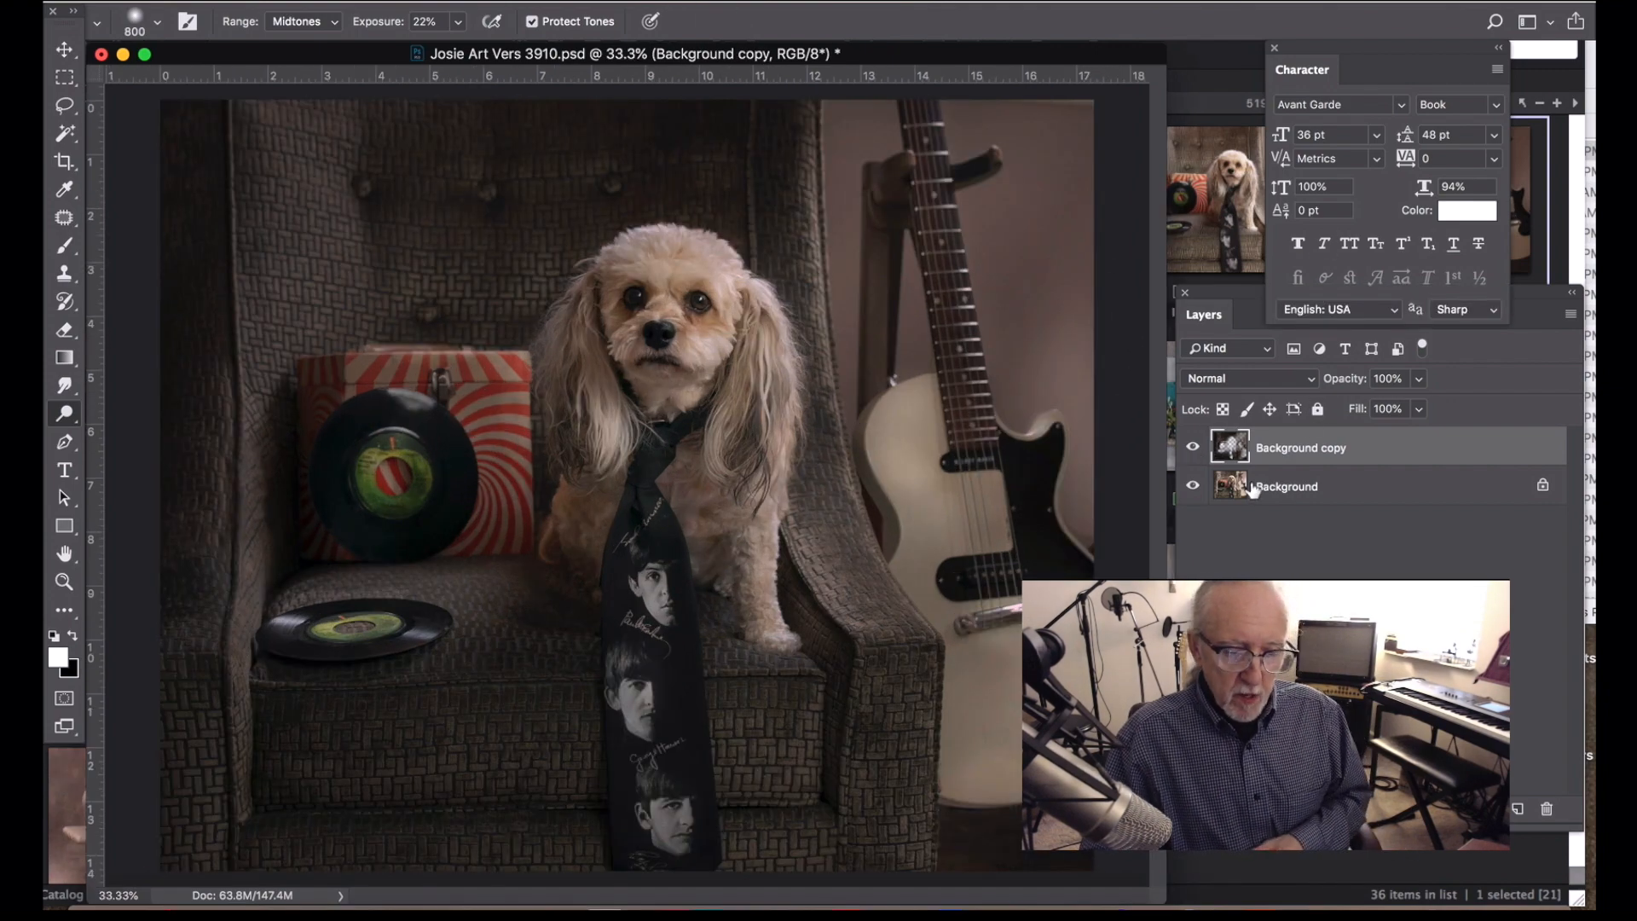
click(1192, 447)
click(1192, 446)
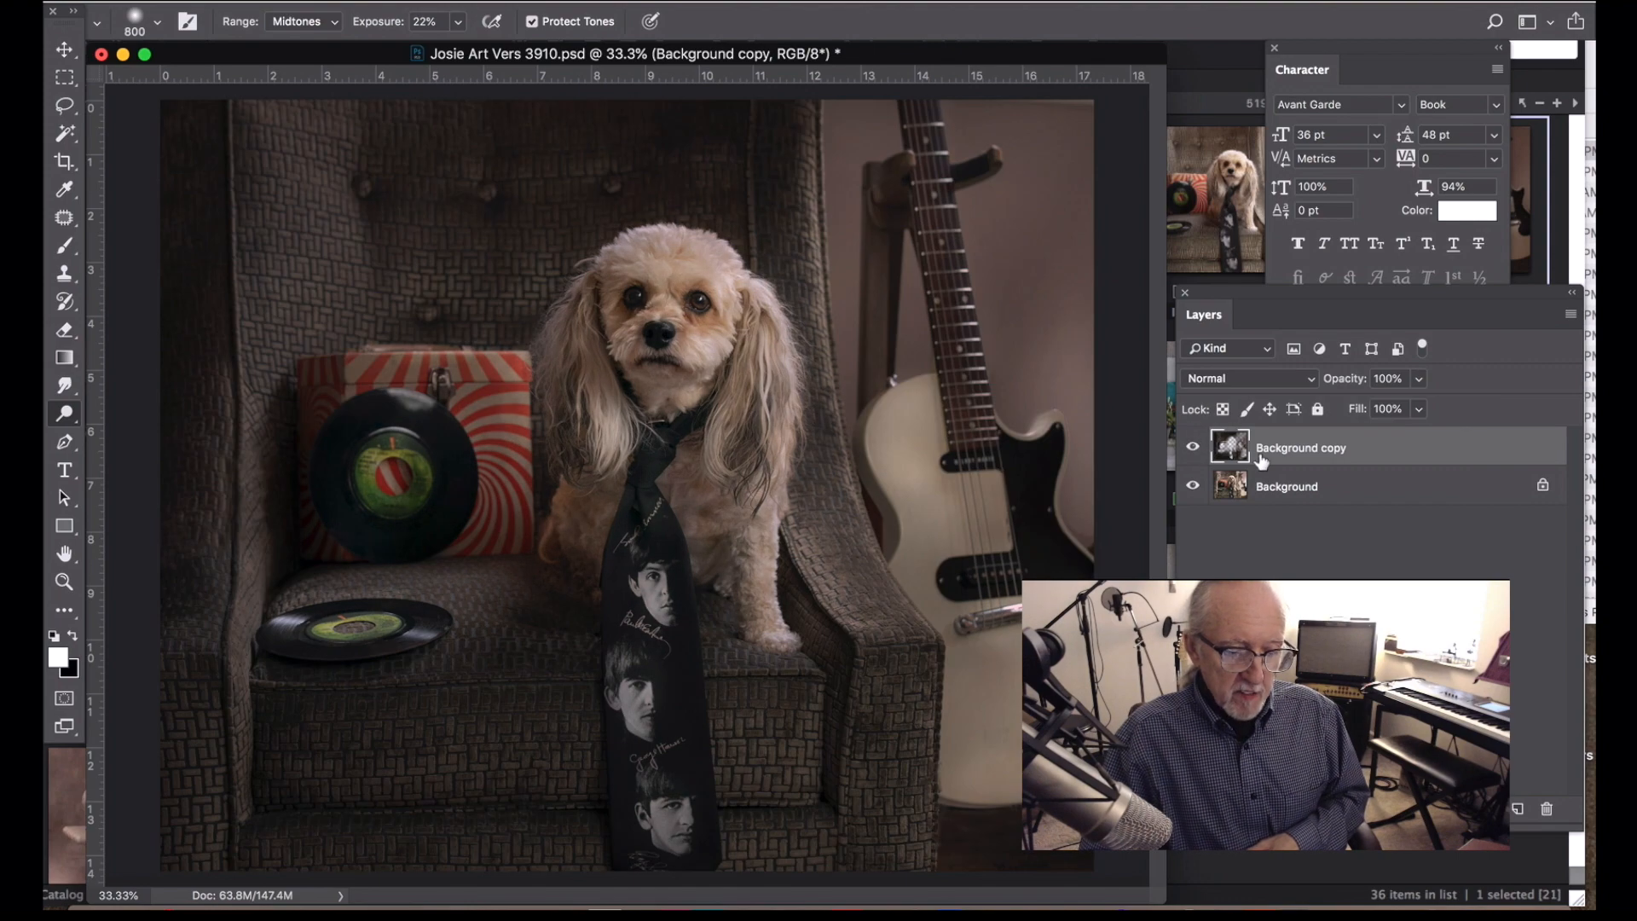
- Lower the Background copy layer's opacity to 96% and flatten the image into a single Background layer
click(1418, 380)
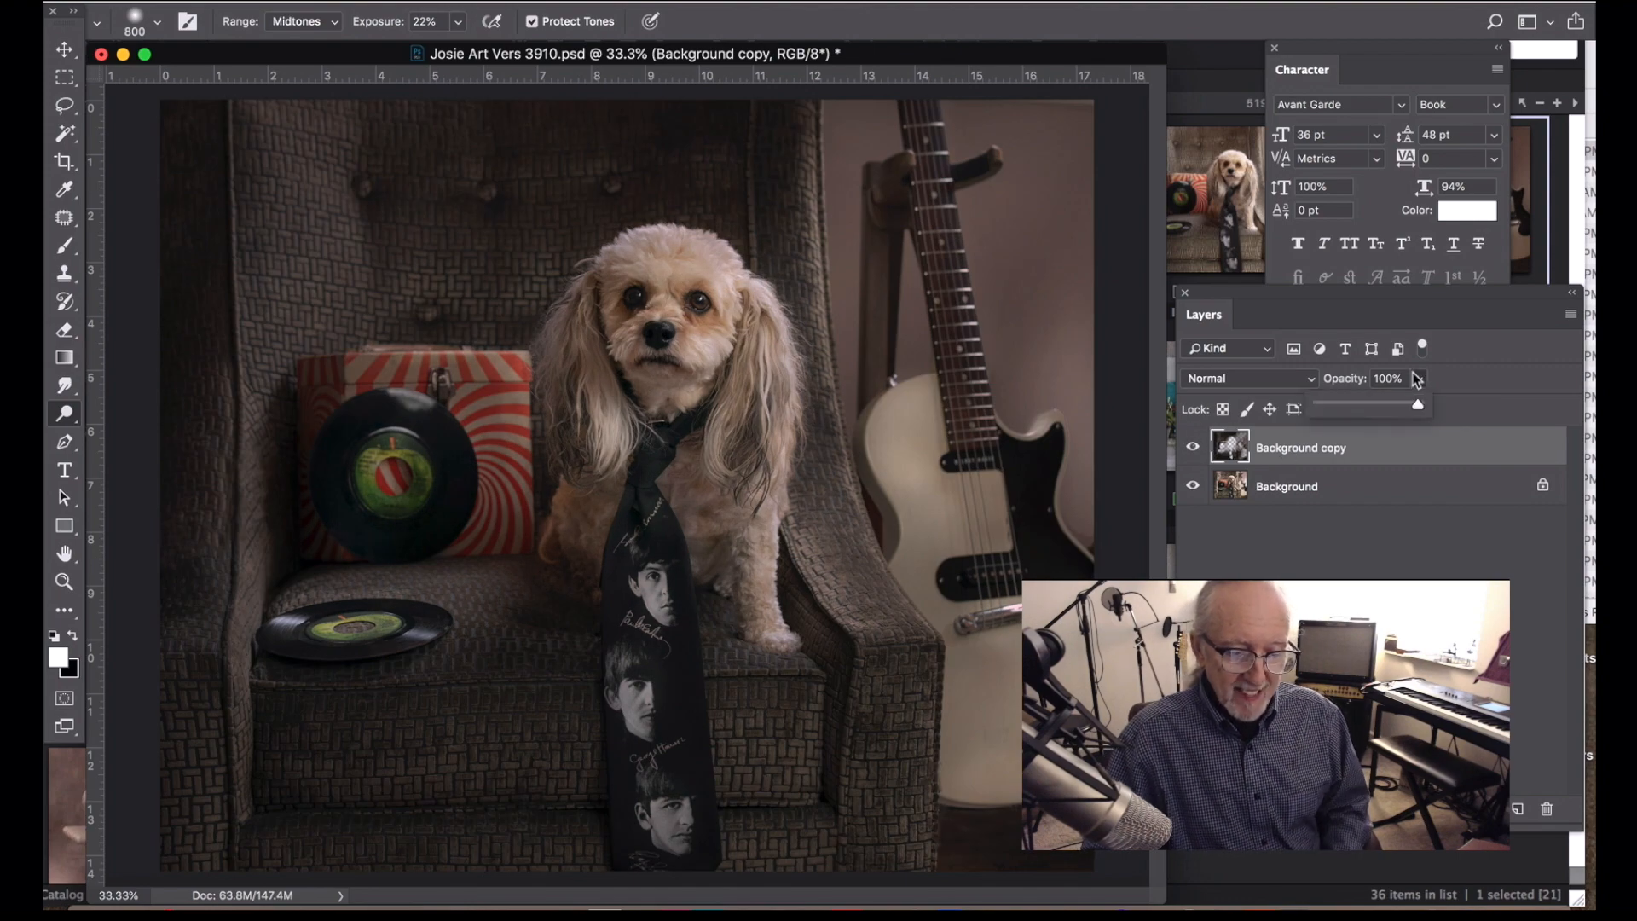
mouse_move(1421, 402)
mouse_down()
mouse_move(1250, 414)
mouse_move(1420, 419)
mouse_up()
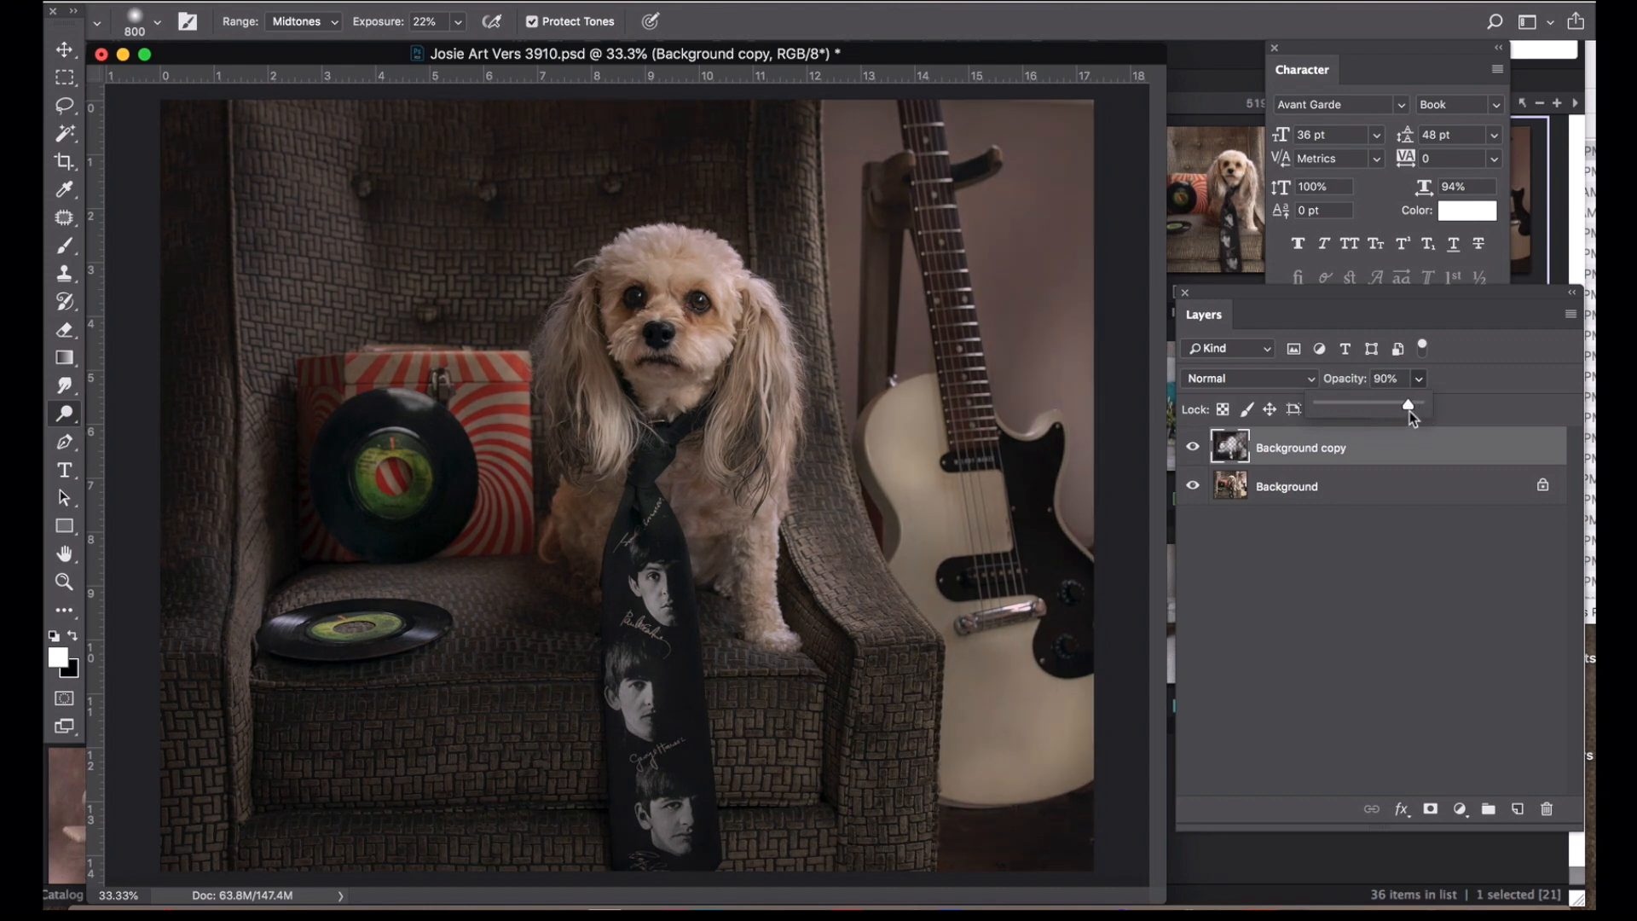
drag(1409, 411, 1410, 412)
click(468, 3)
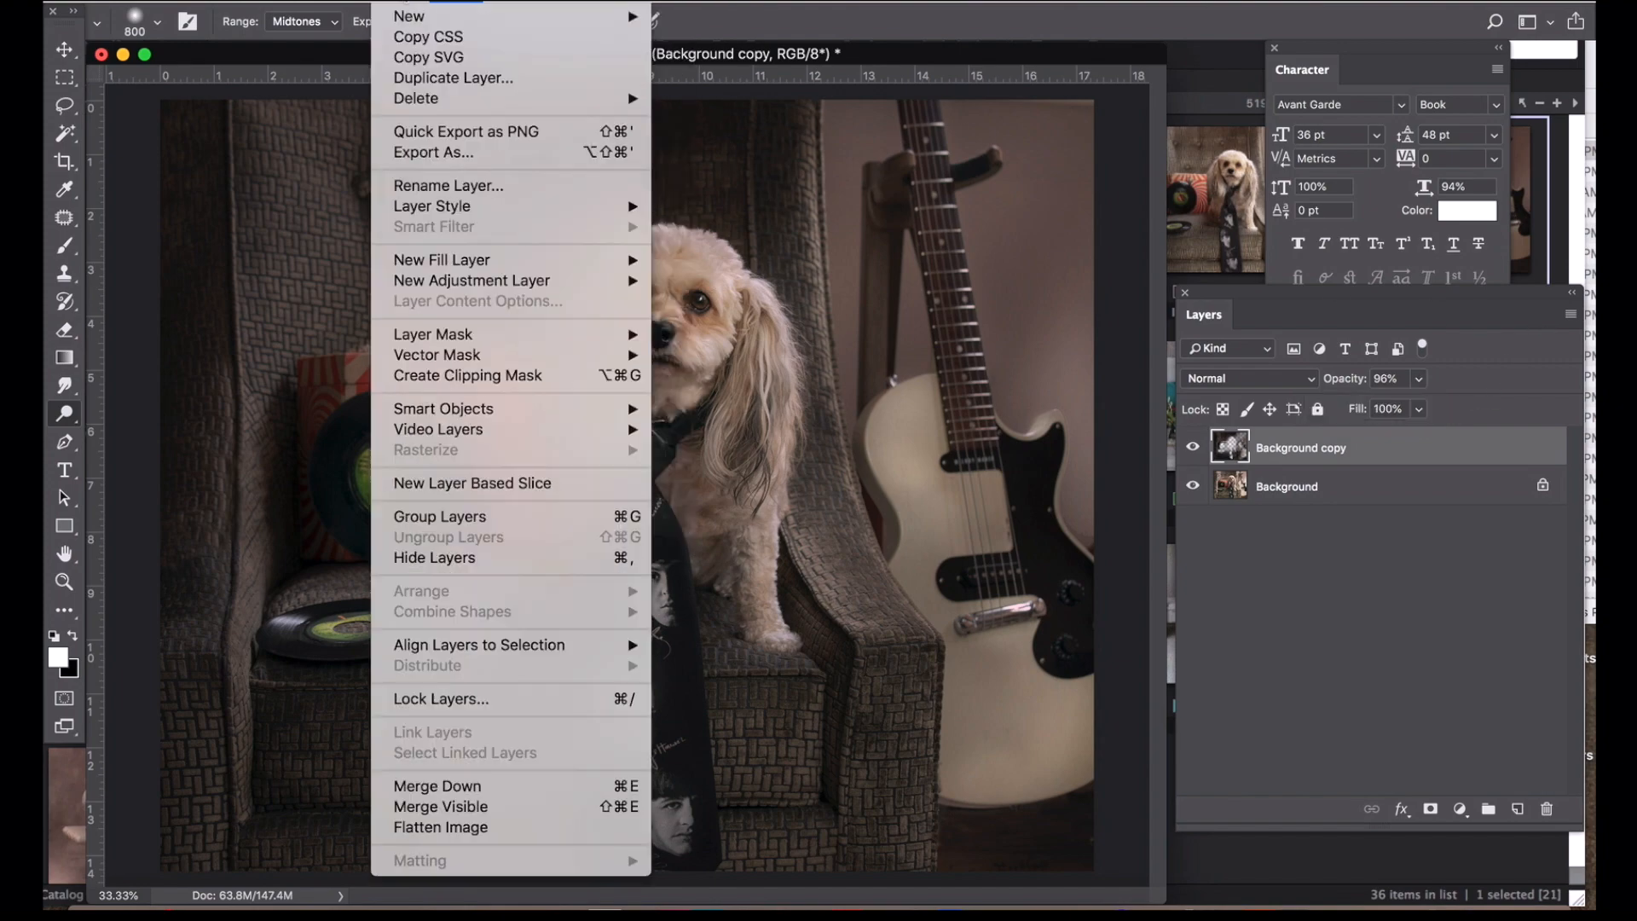
click(511, 899)
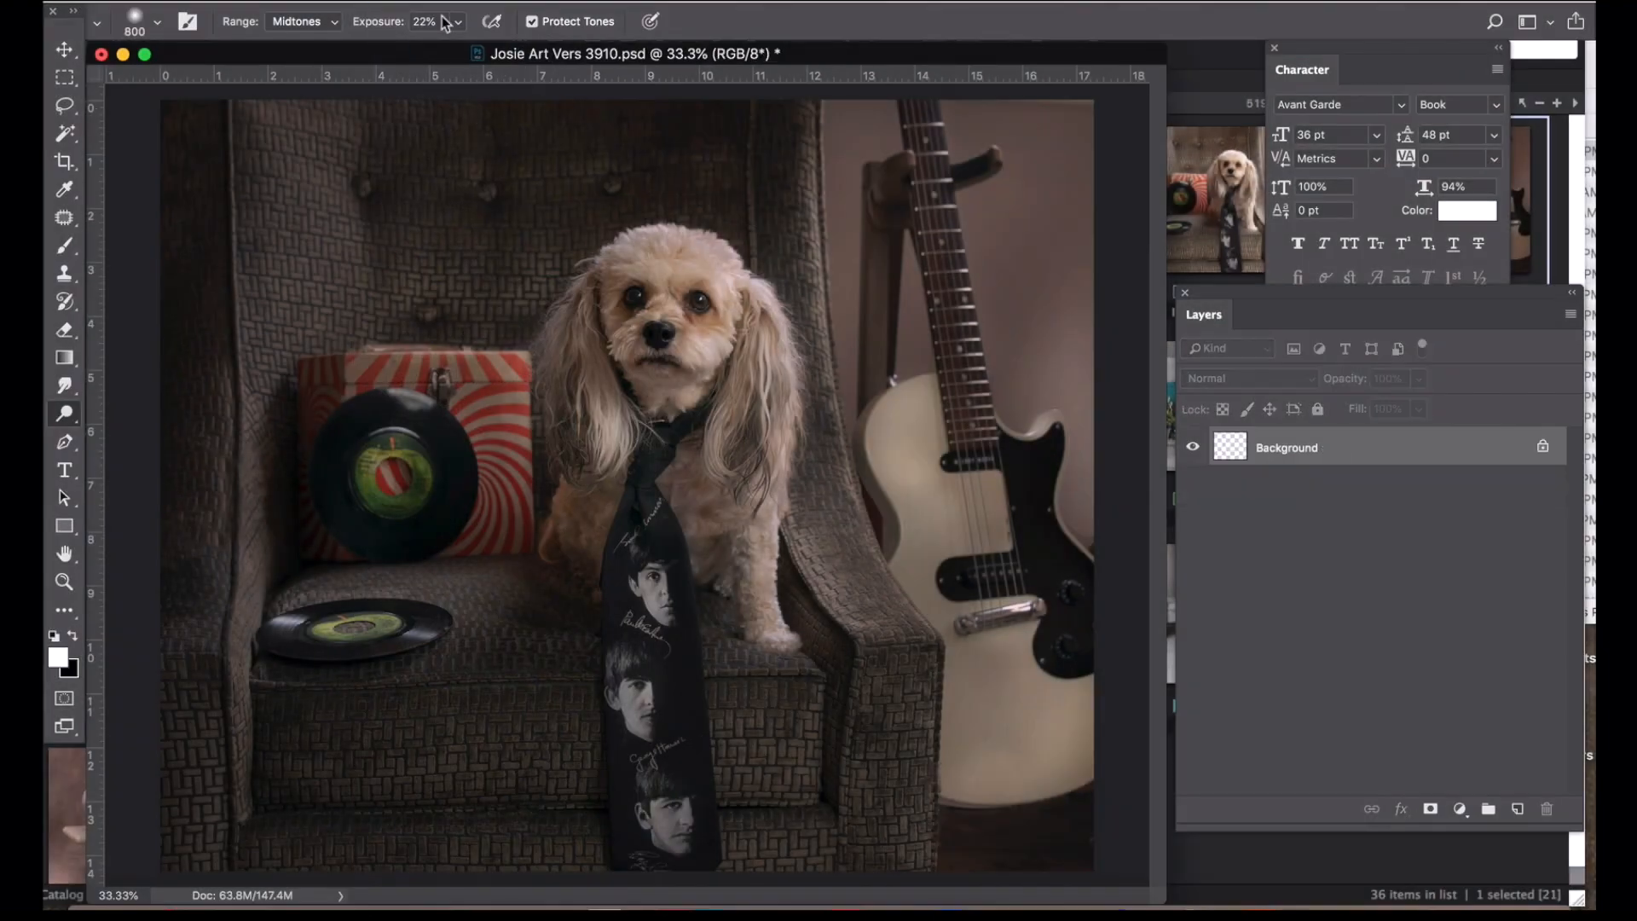
- Save the flattened portrait to the Desktop as a JPEG named Josie Art Vers 3910.2, with quality 9 and Baseline Optimized format
click(234, 2)
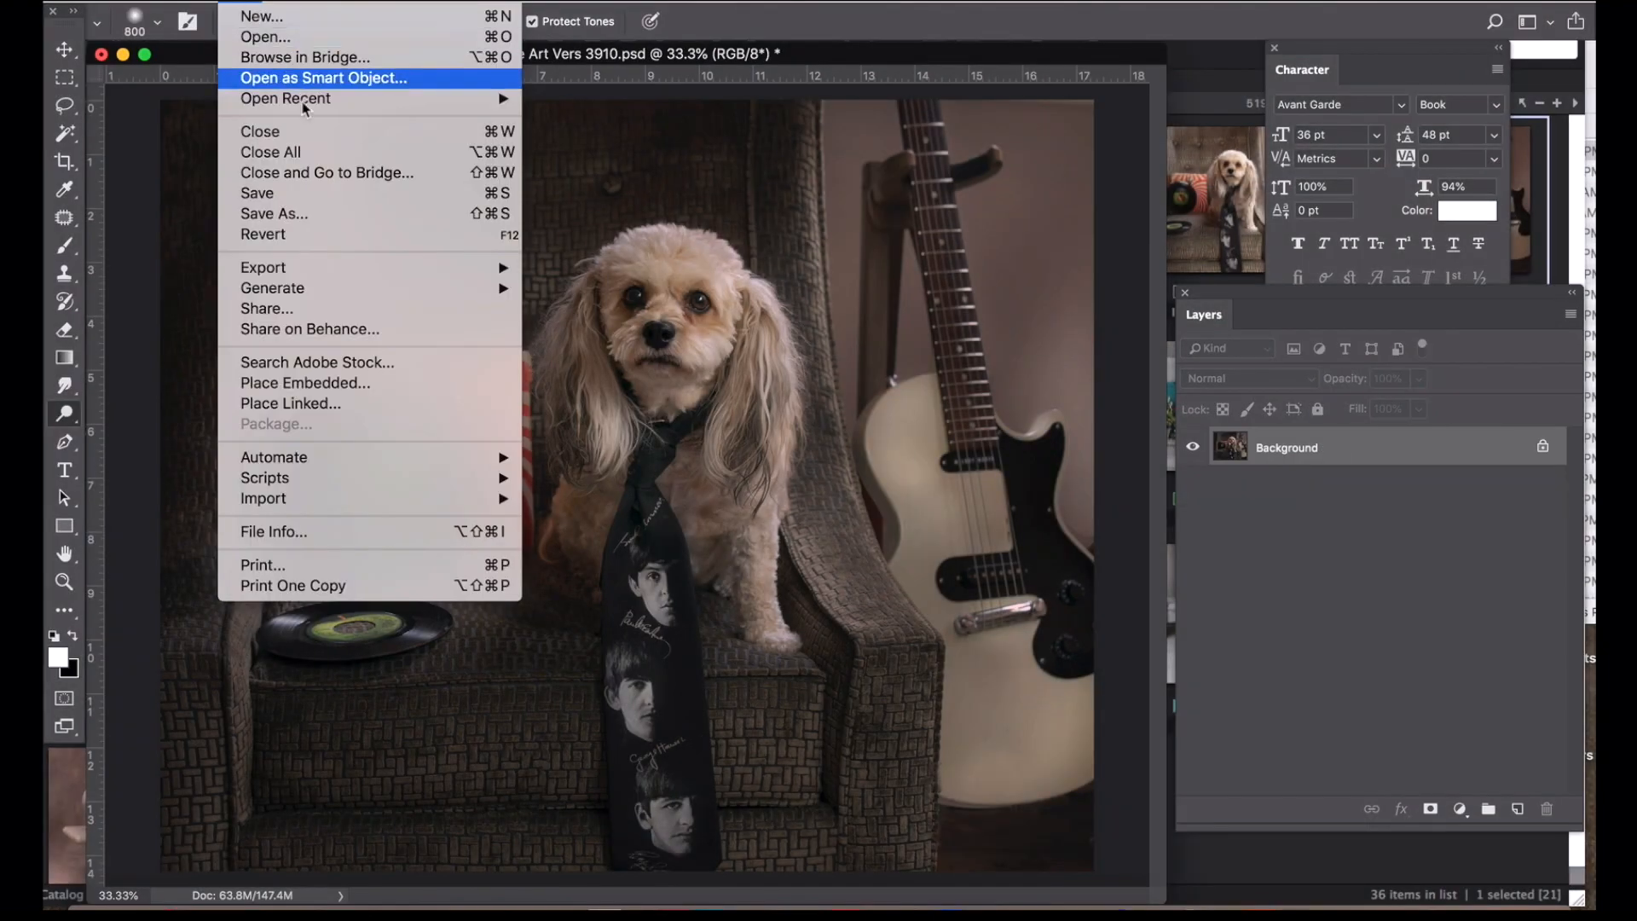
click(331, 216)
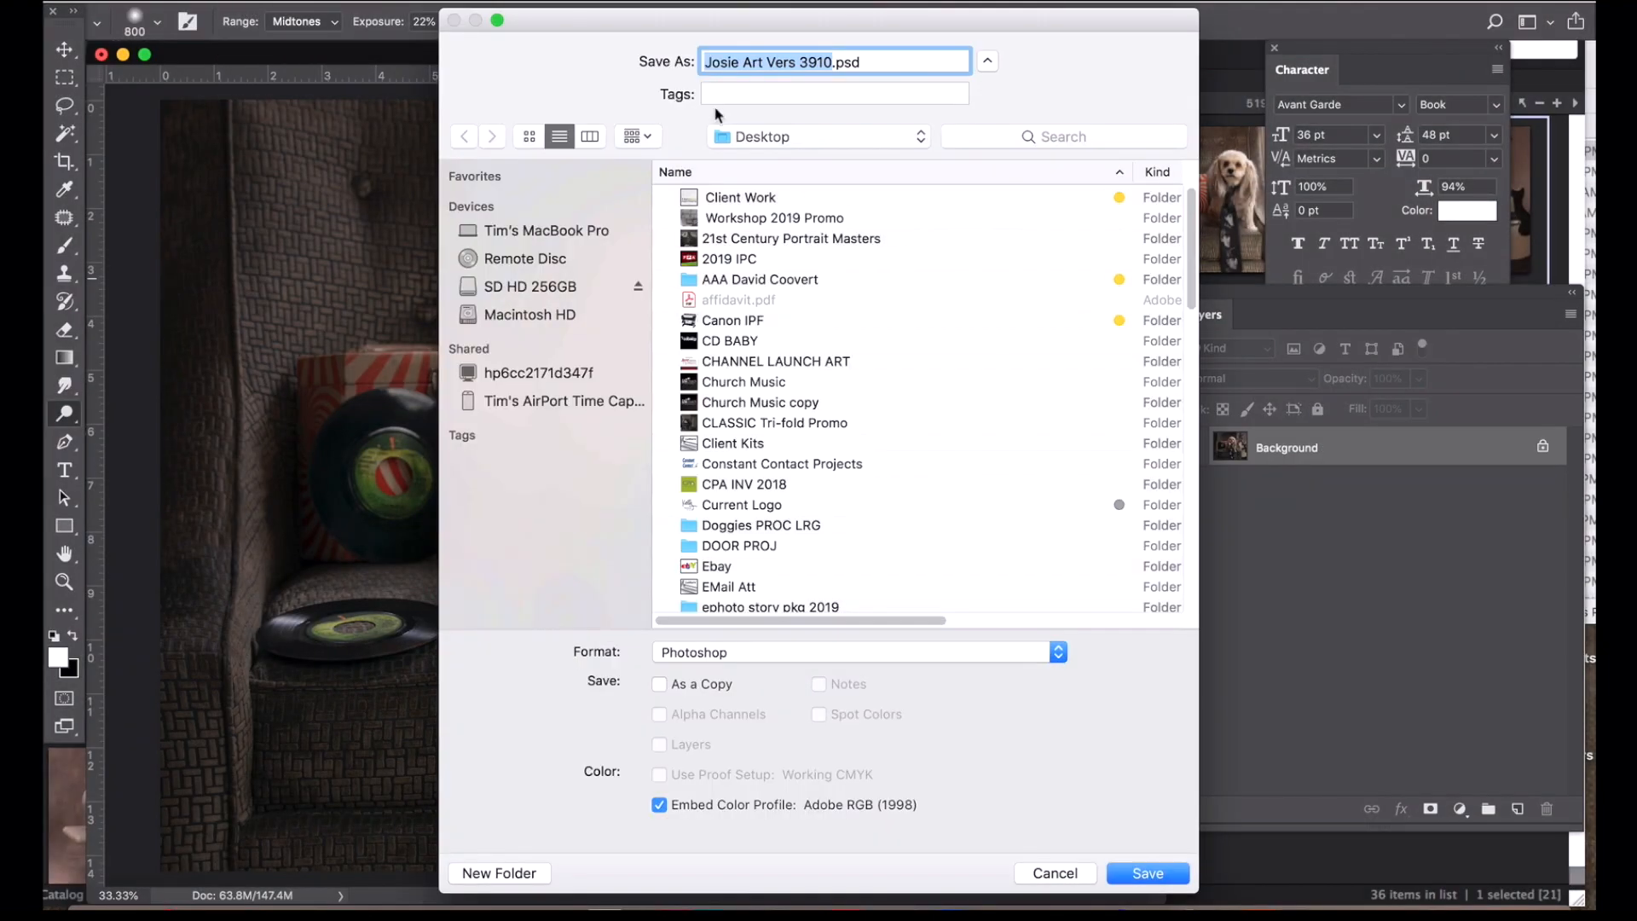
click(831, 61)
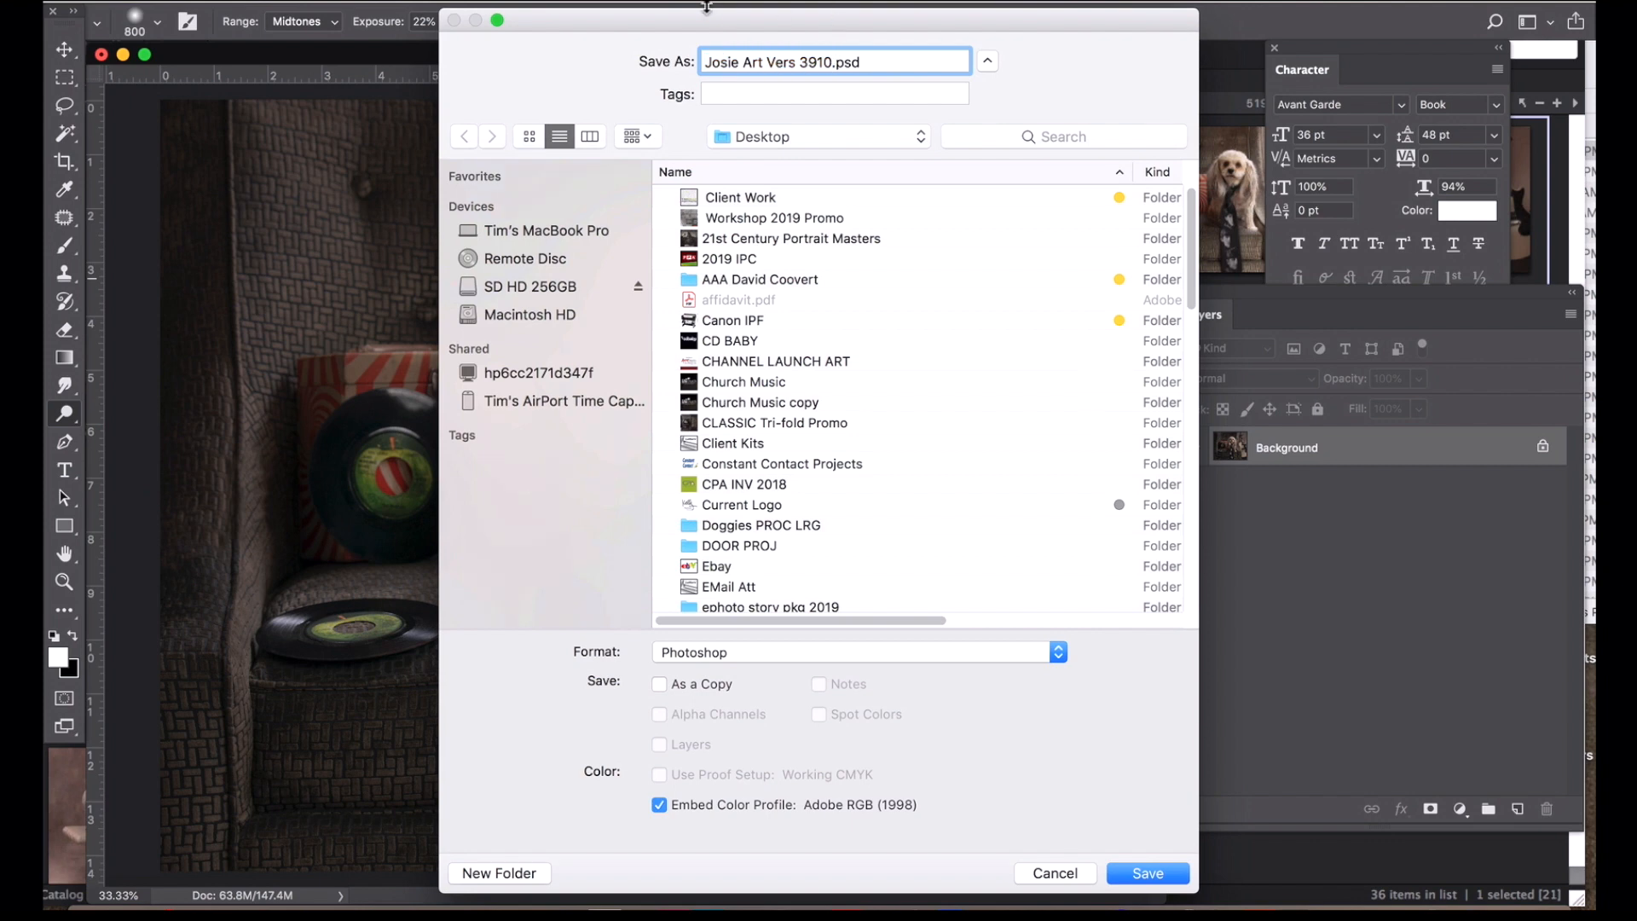
text(.2)
click(853, 652)
click(846, 780)
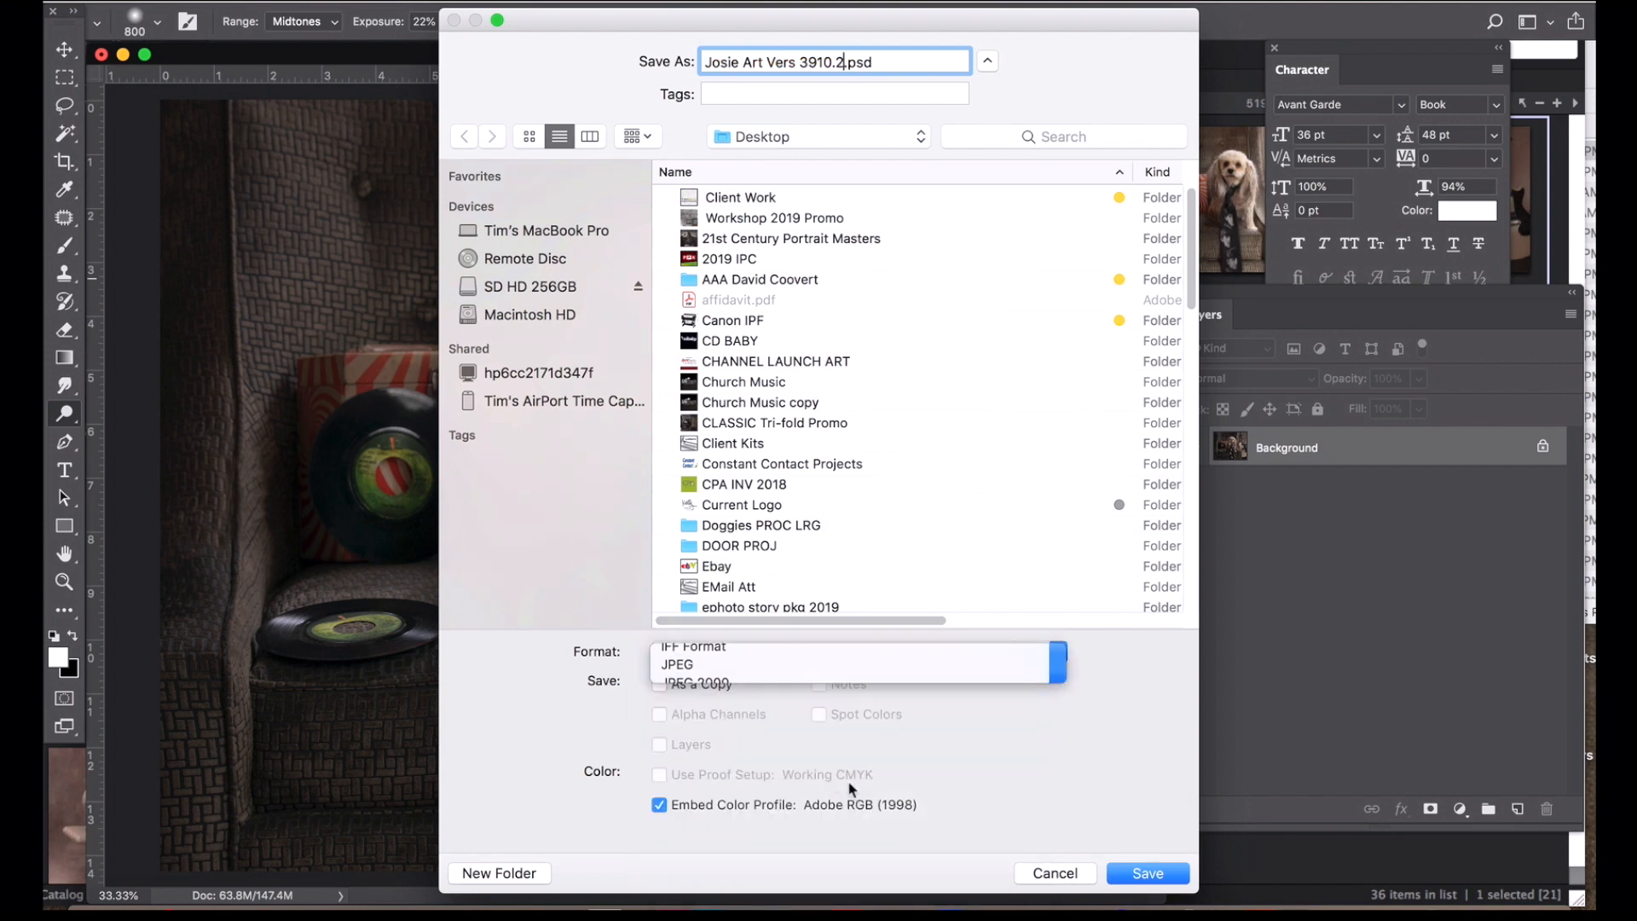
click(1176, 873)
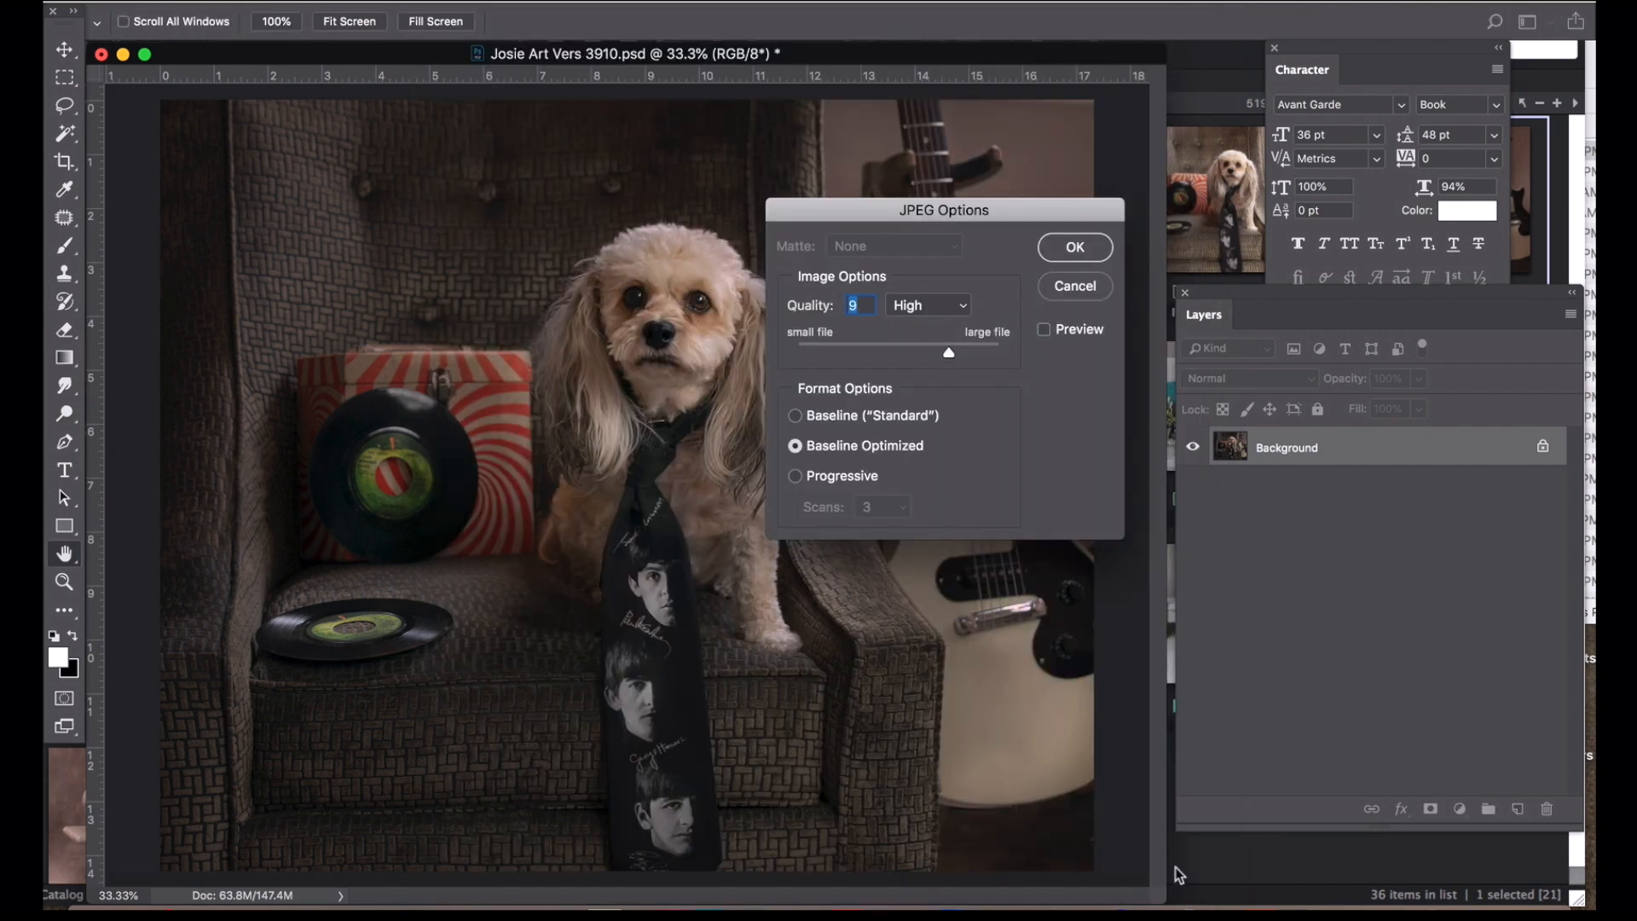
click(1060, 248)
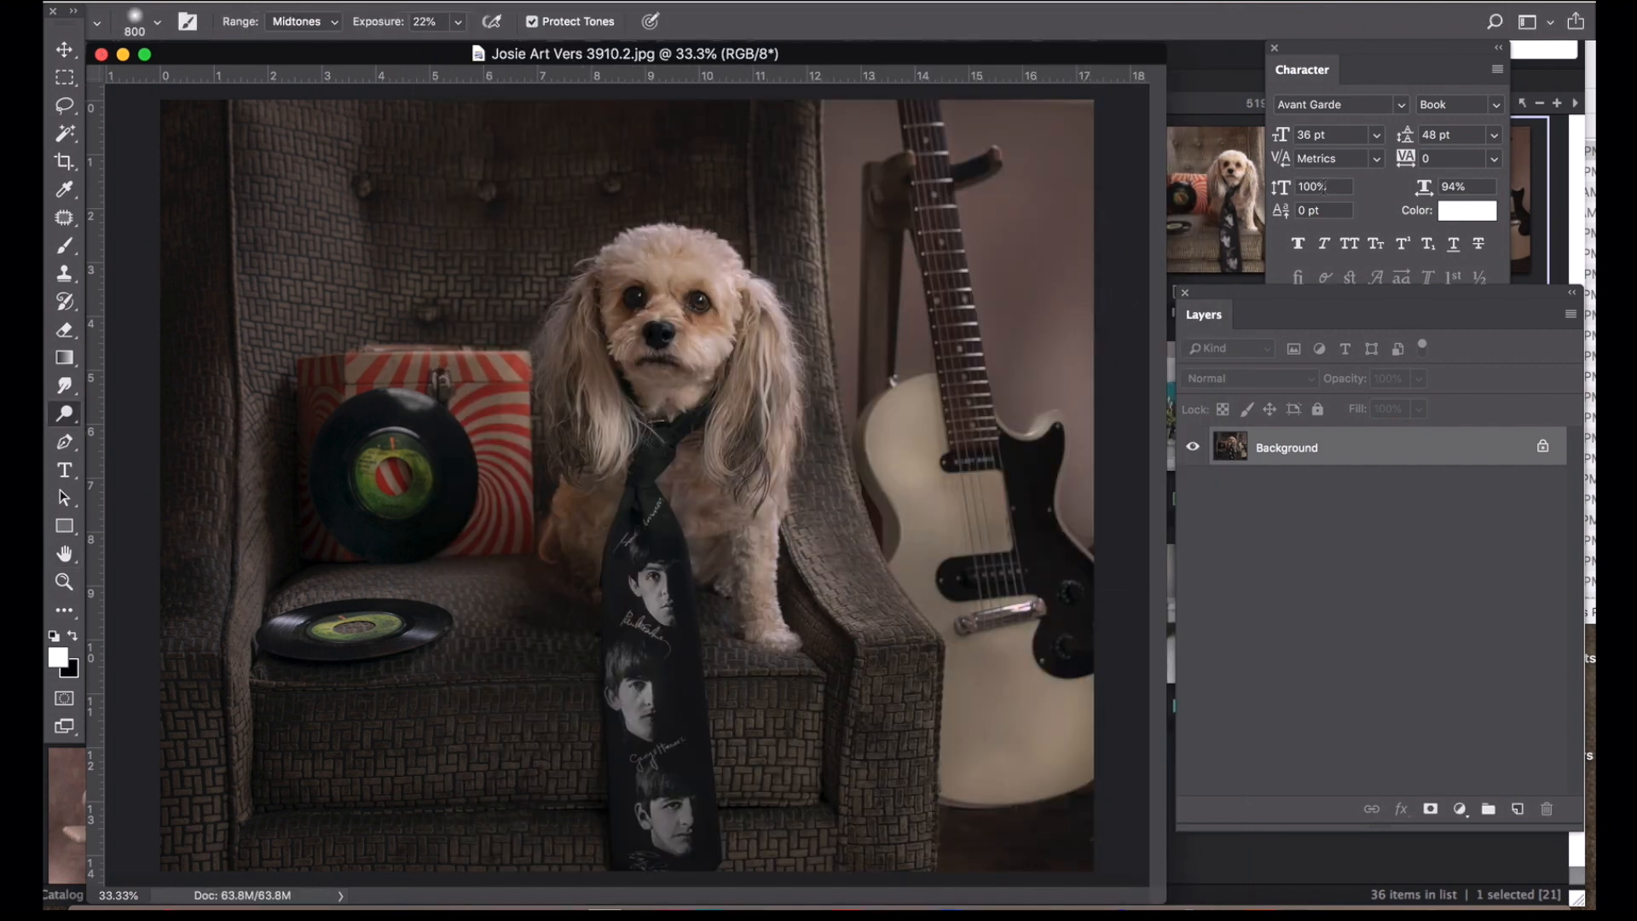